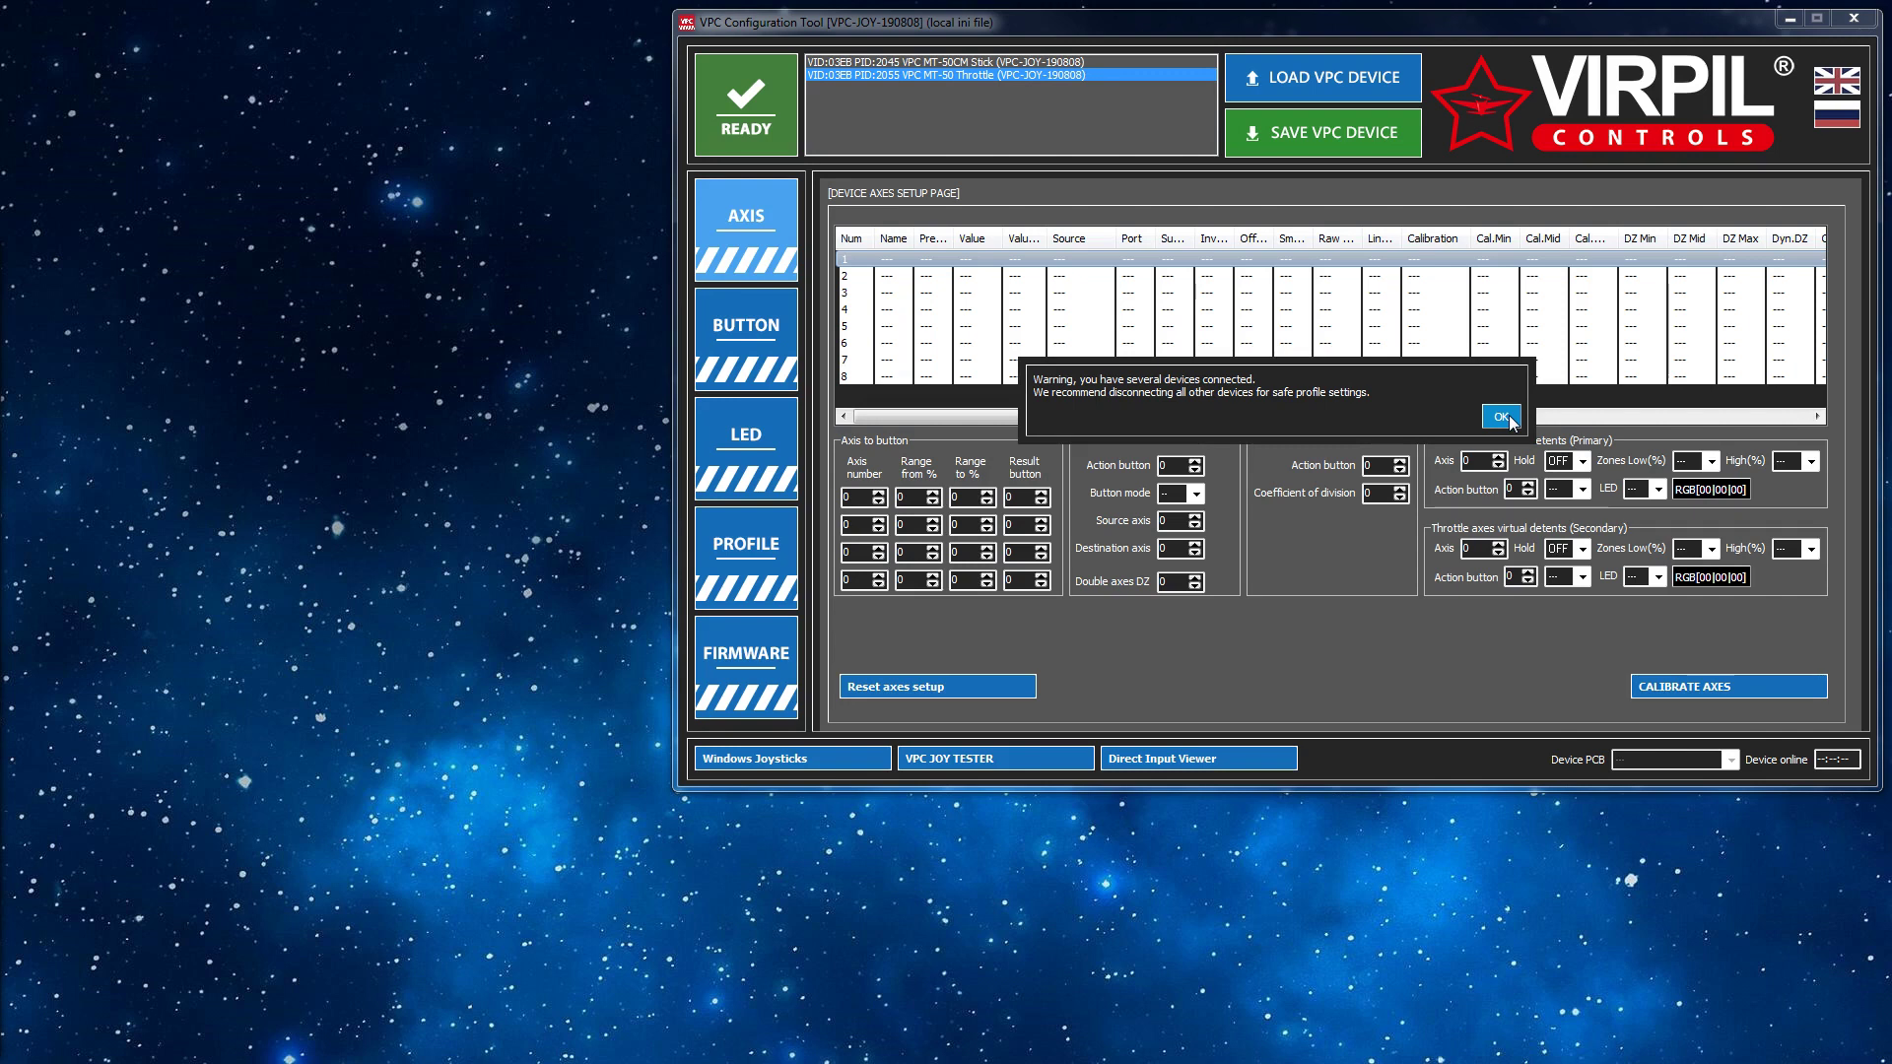
# Step: Dismiss the multiple-devices warning and select the VPC MT-50 Throttle in the device list
pyautogui.click(1510, 417)
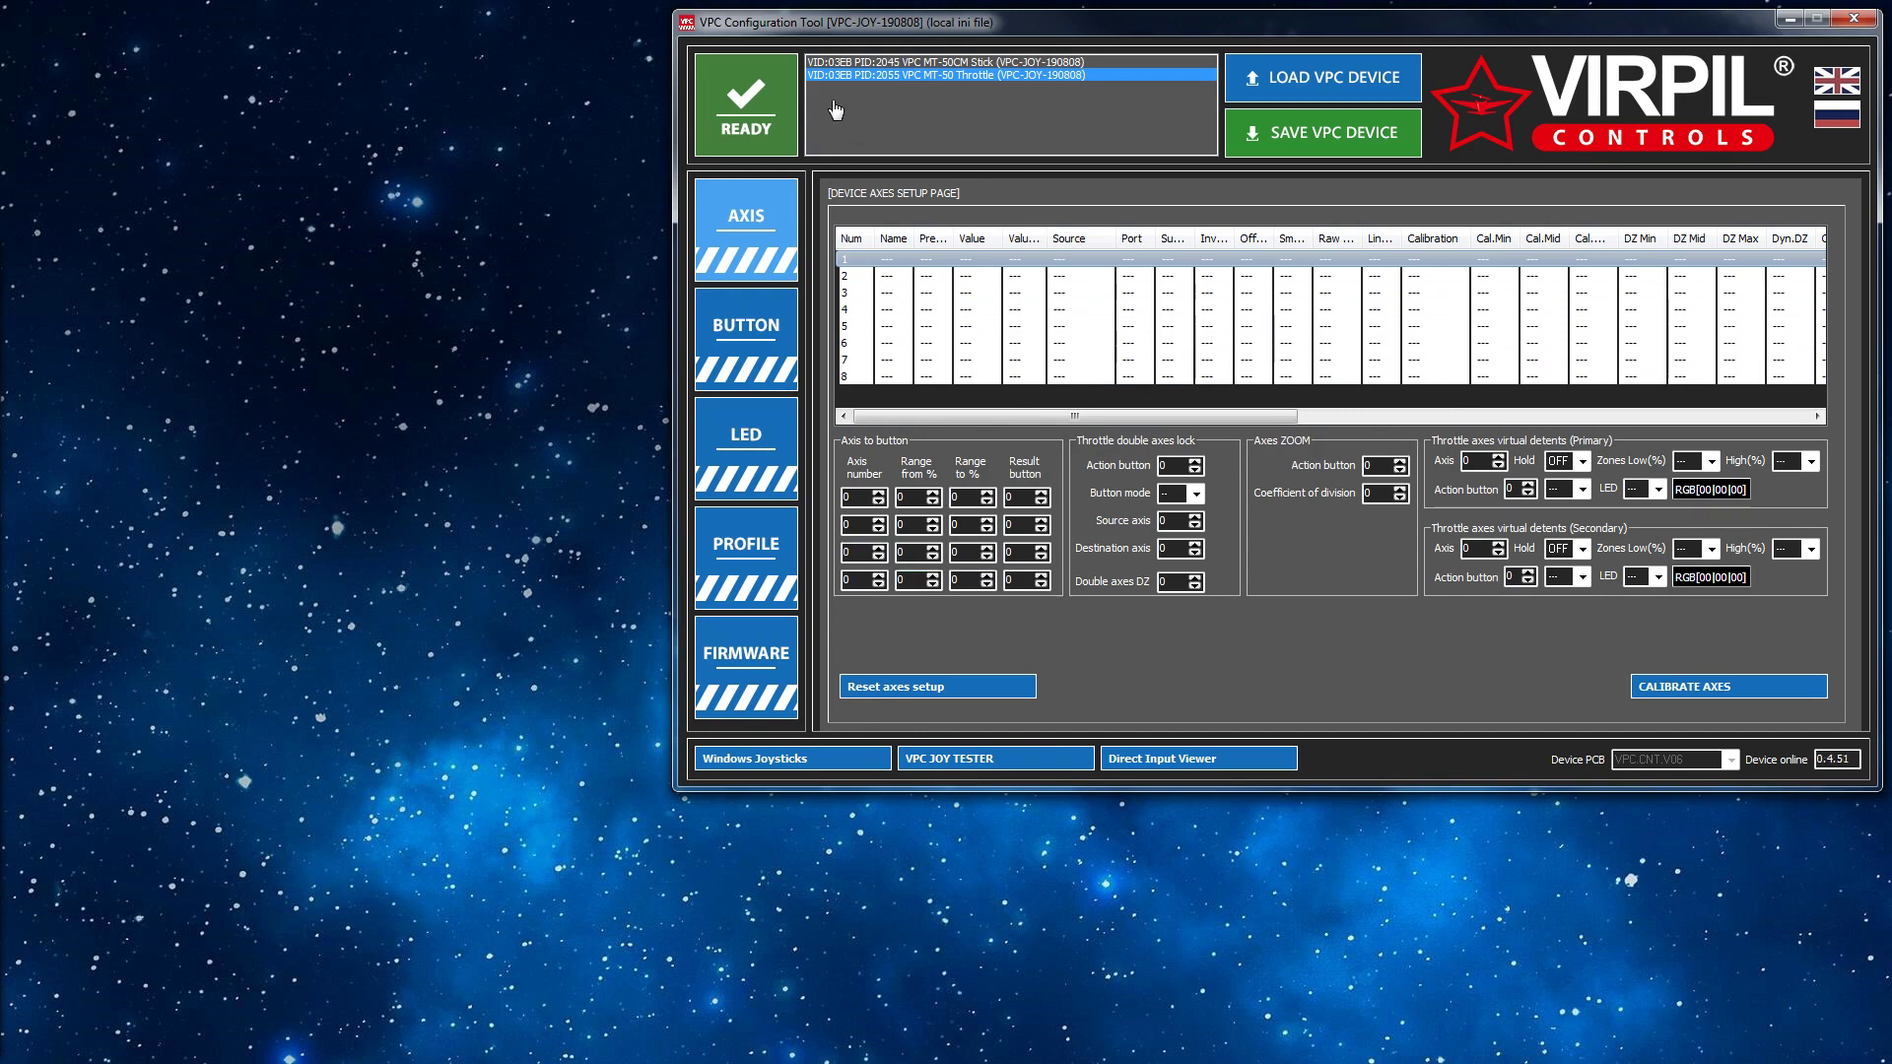
pyautogui.click(752, 90)
# Step: Load the MT-50 Throttle's settings from the device so rX, rY, rZ, Z, Slider and Dial appear
pyautogui.click(1302, 83)
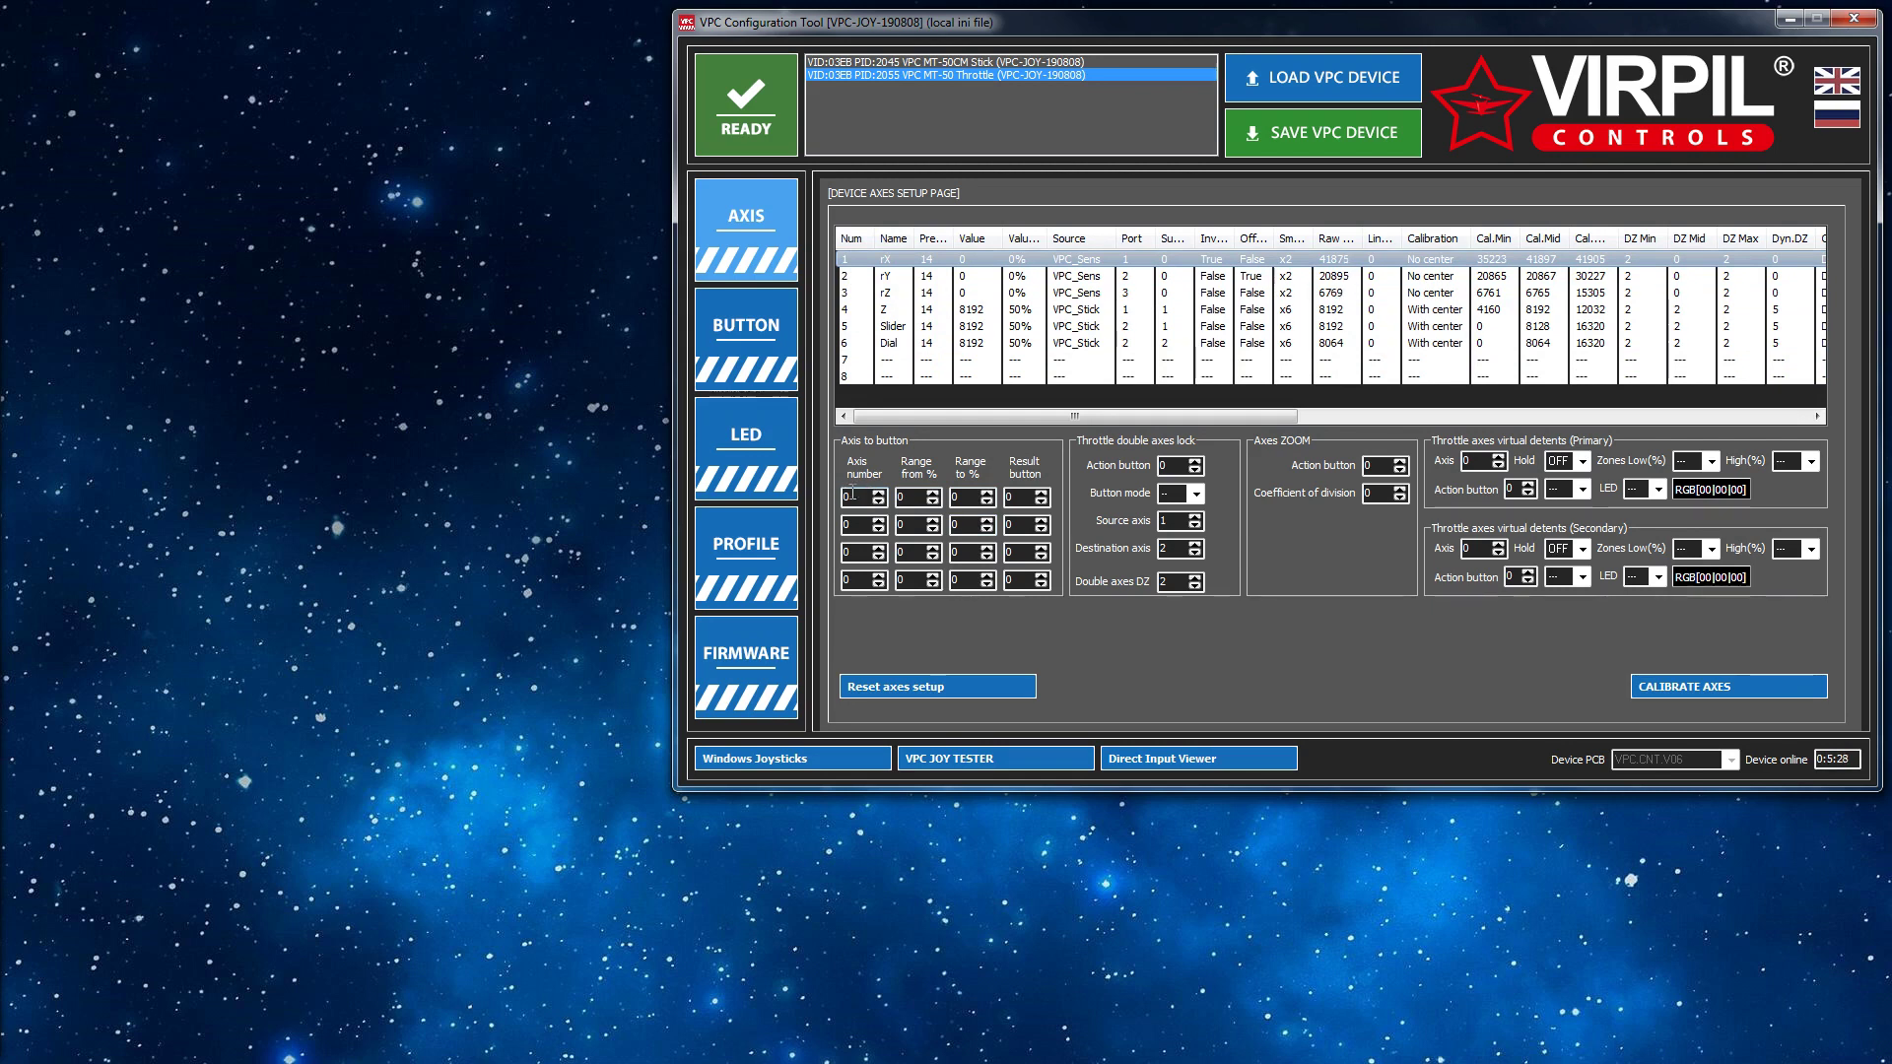
# Step: Set the first axis-to-button row to axis 1, range 10 to 20%, result button 128
pyautogui.click(879, 501)
pyautogui.press('Tab')
pyautogui.write('10')
pyautogui.press('Tab')
pyautogui.write('20')
pyautogui.doubleClick(1023, 495)
pyautogui.write('128')
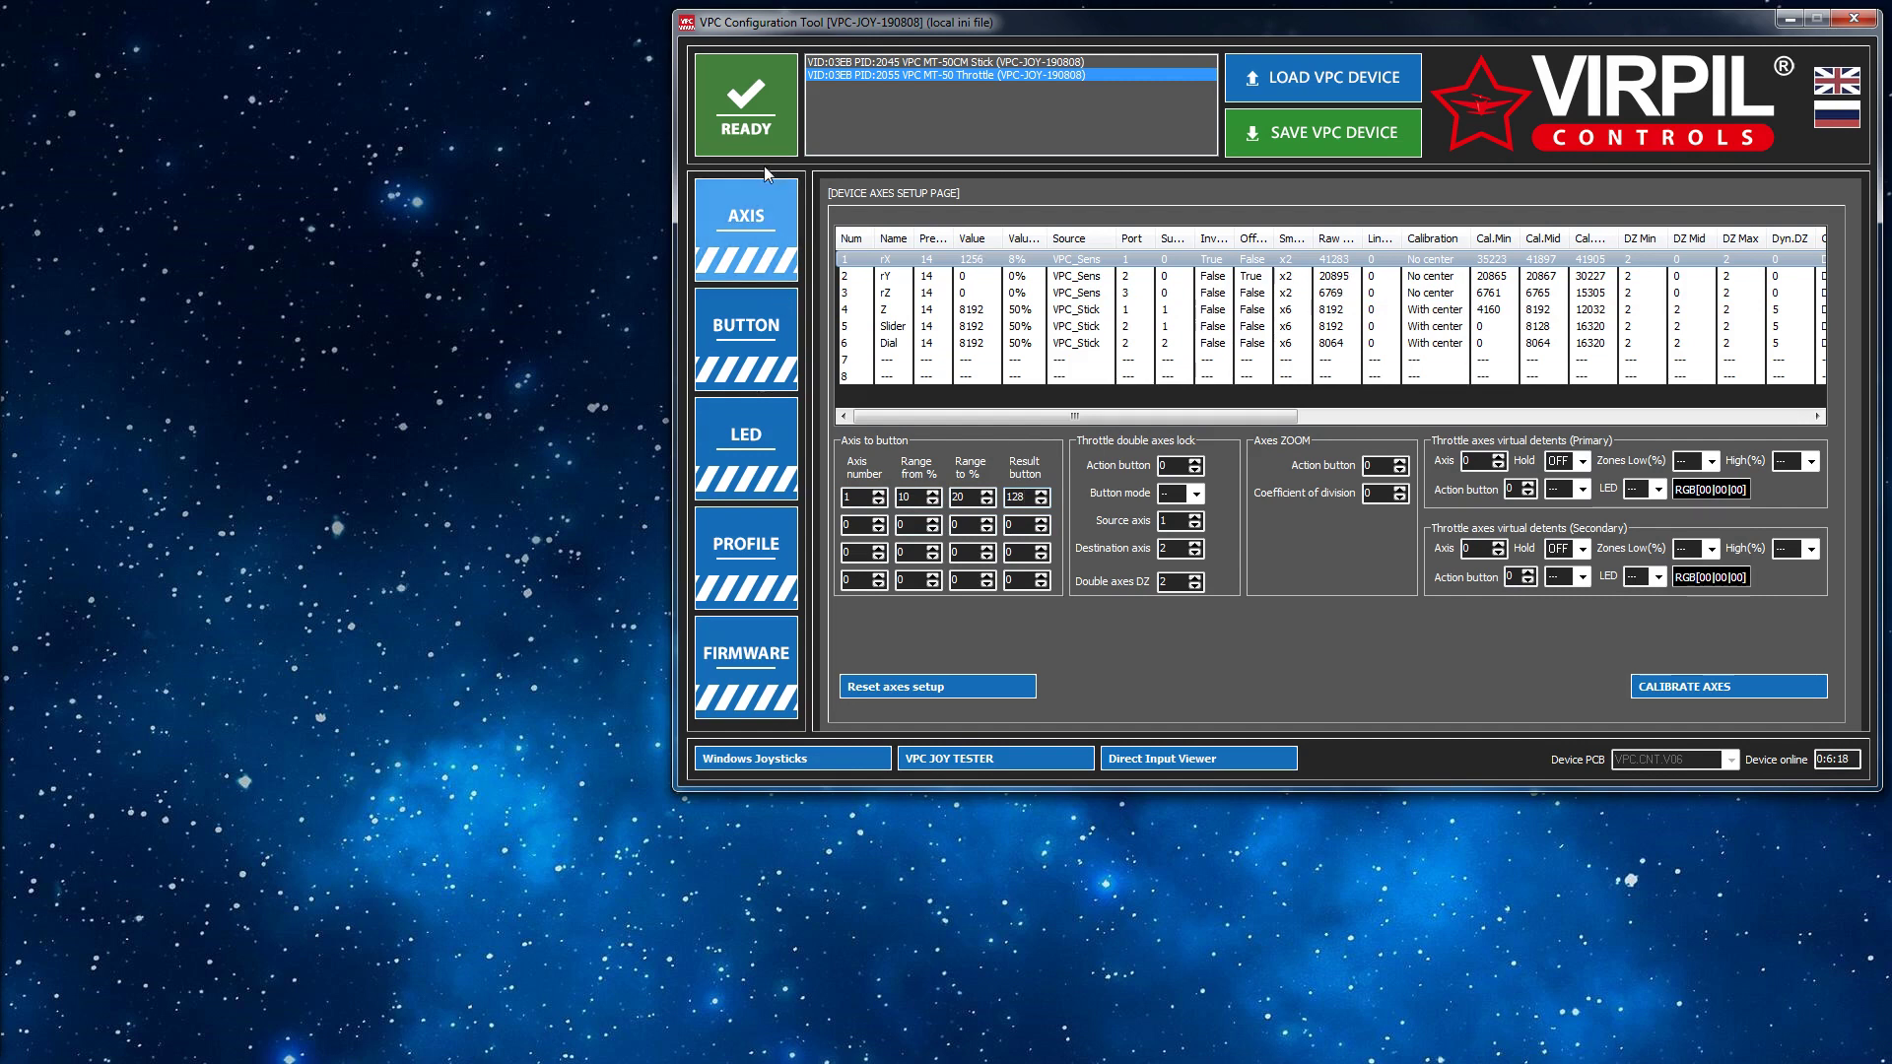
# Step: On the button page, check the physical buttons map lists 128 as the rX 10–20% entry
pyautogui.click(762, 335)
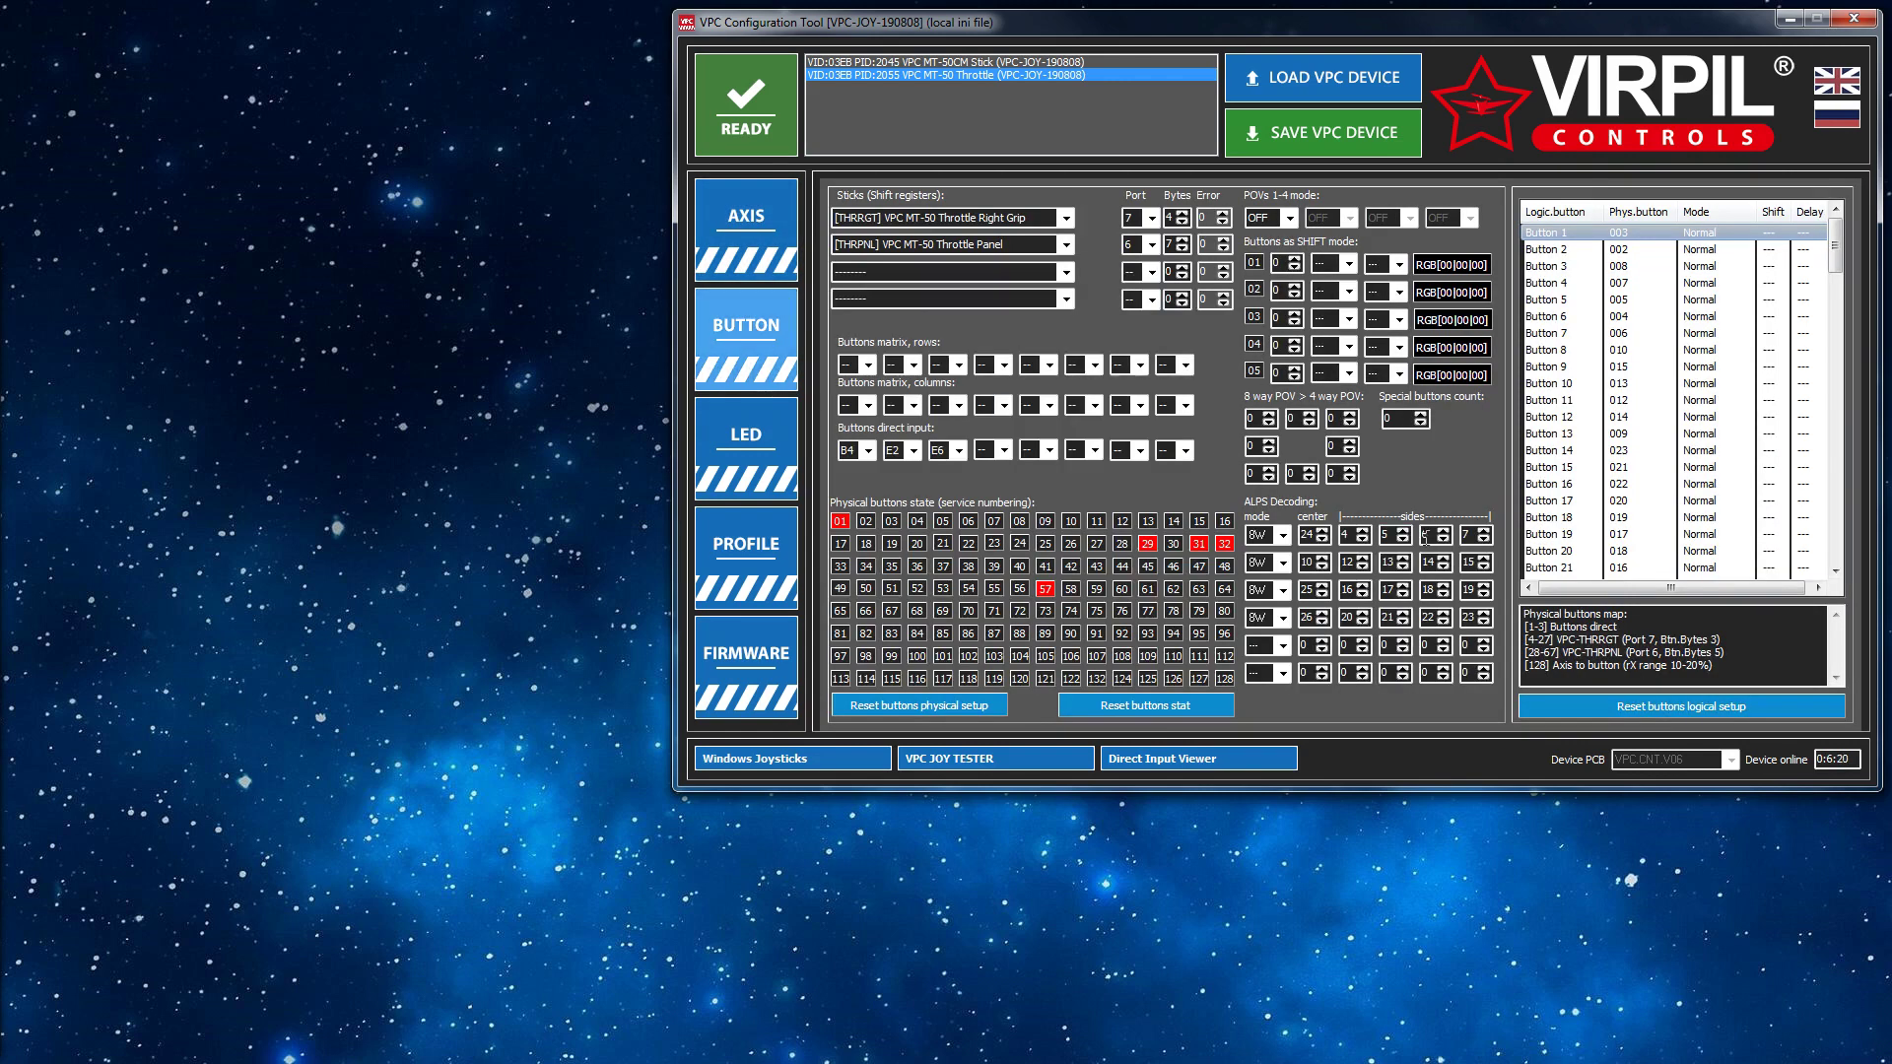
pyautogui.moveTo(1719, 666); pyautogui.dragTo(1524, 656)
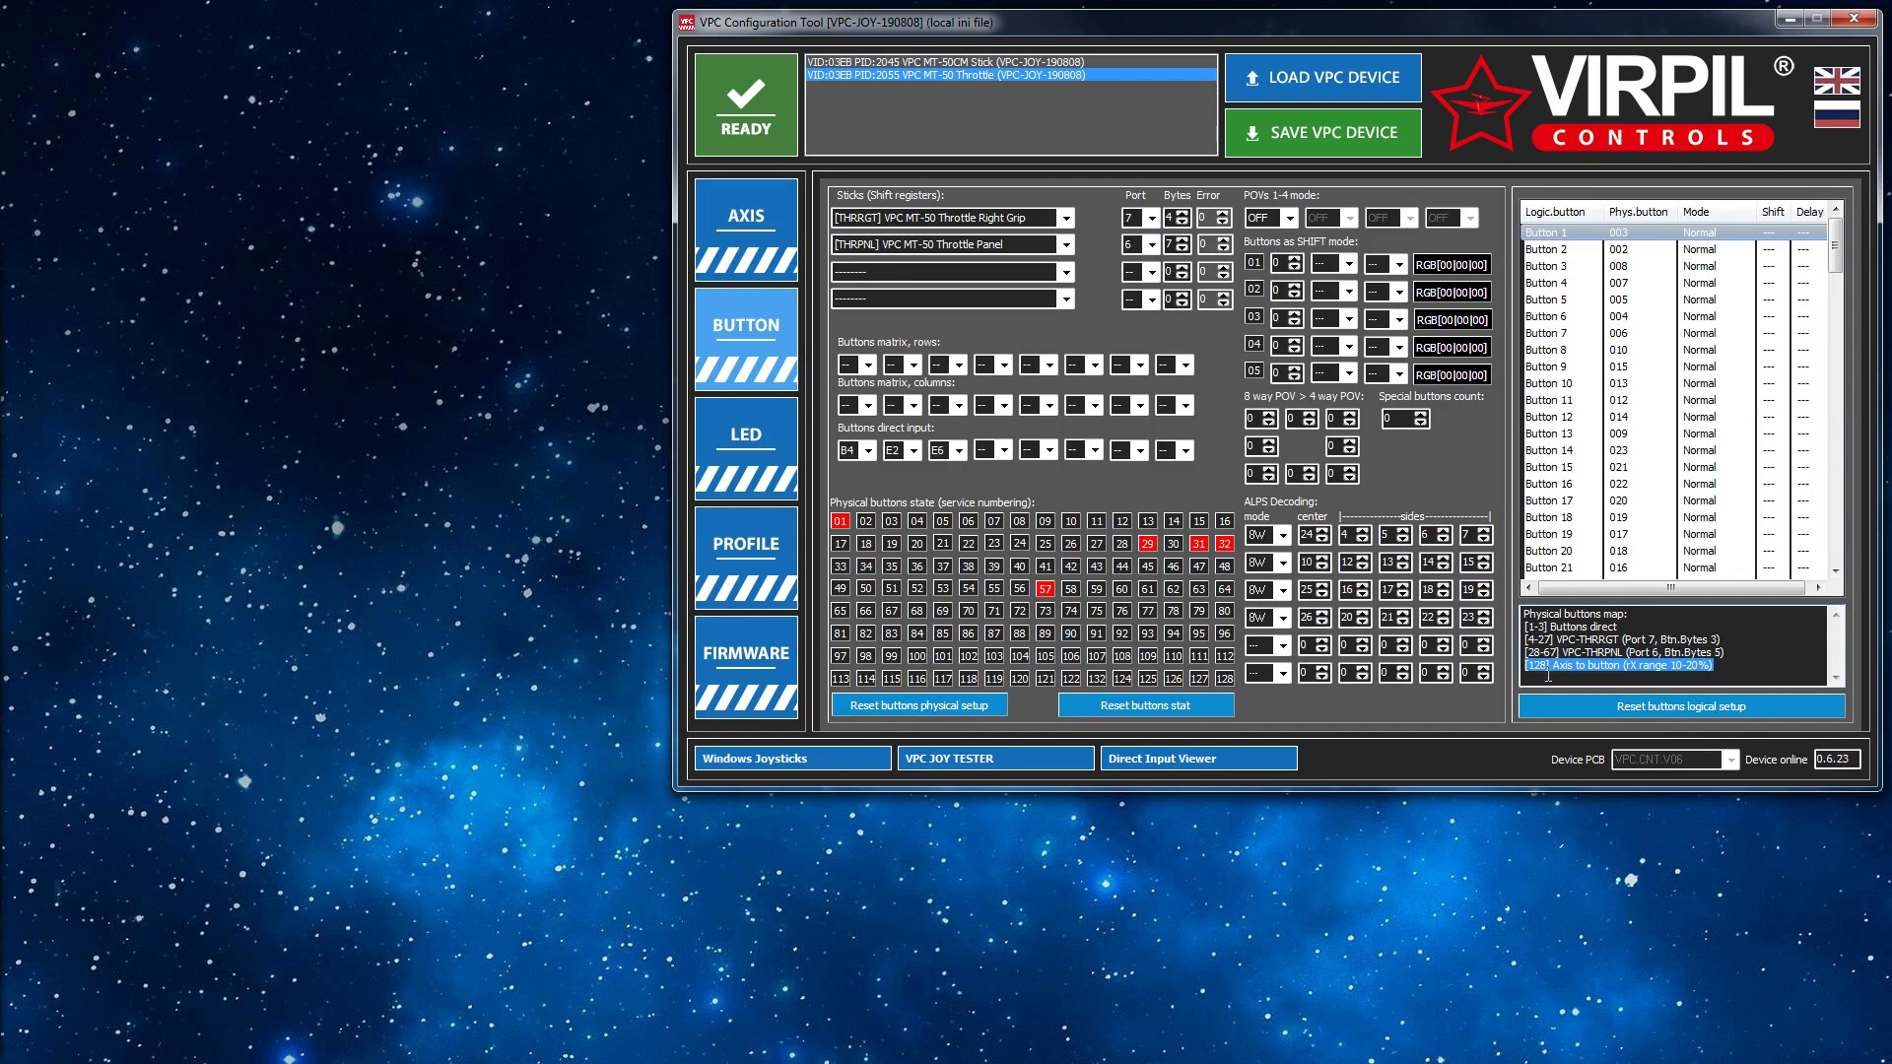
pyautogui.click(1764, 661)
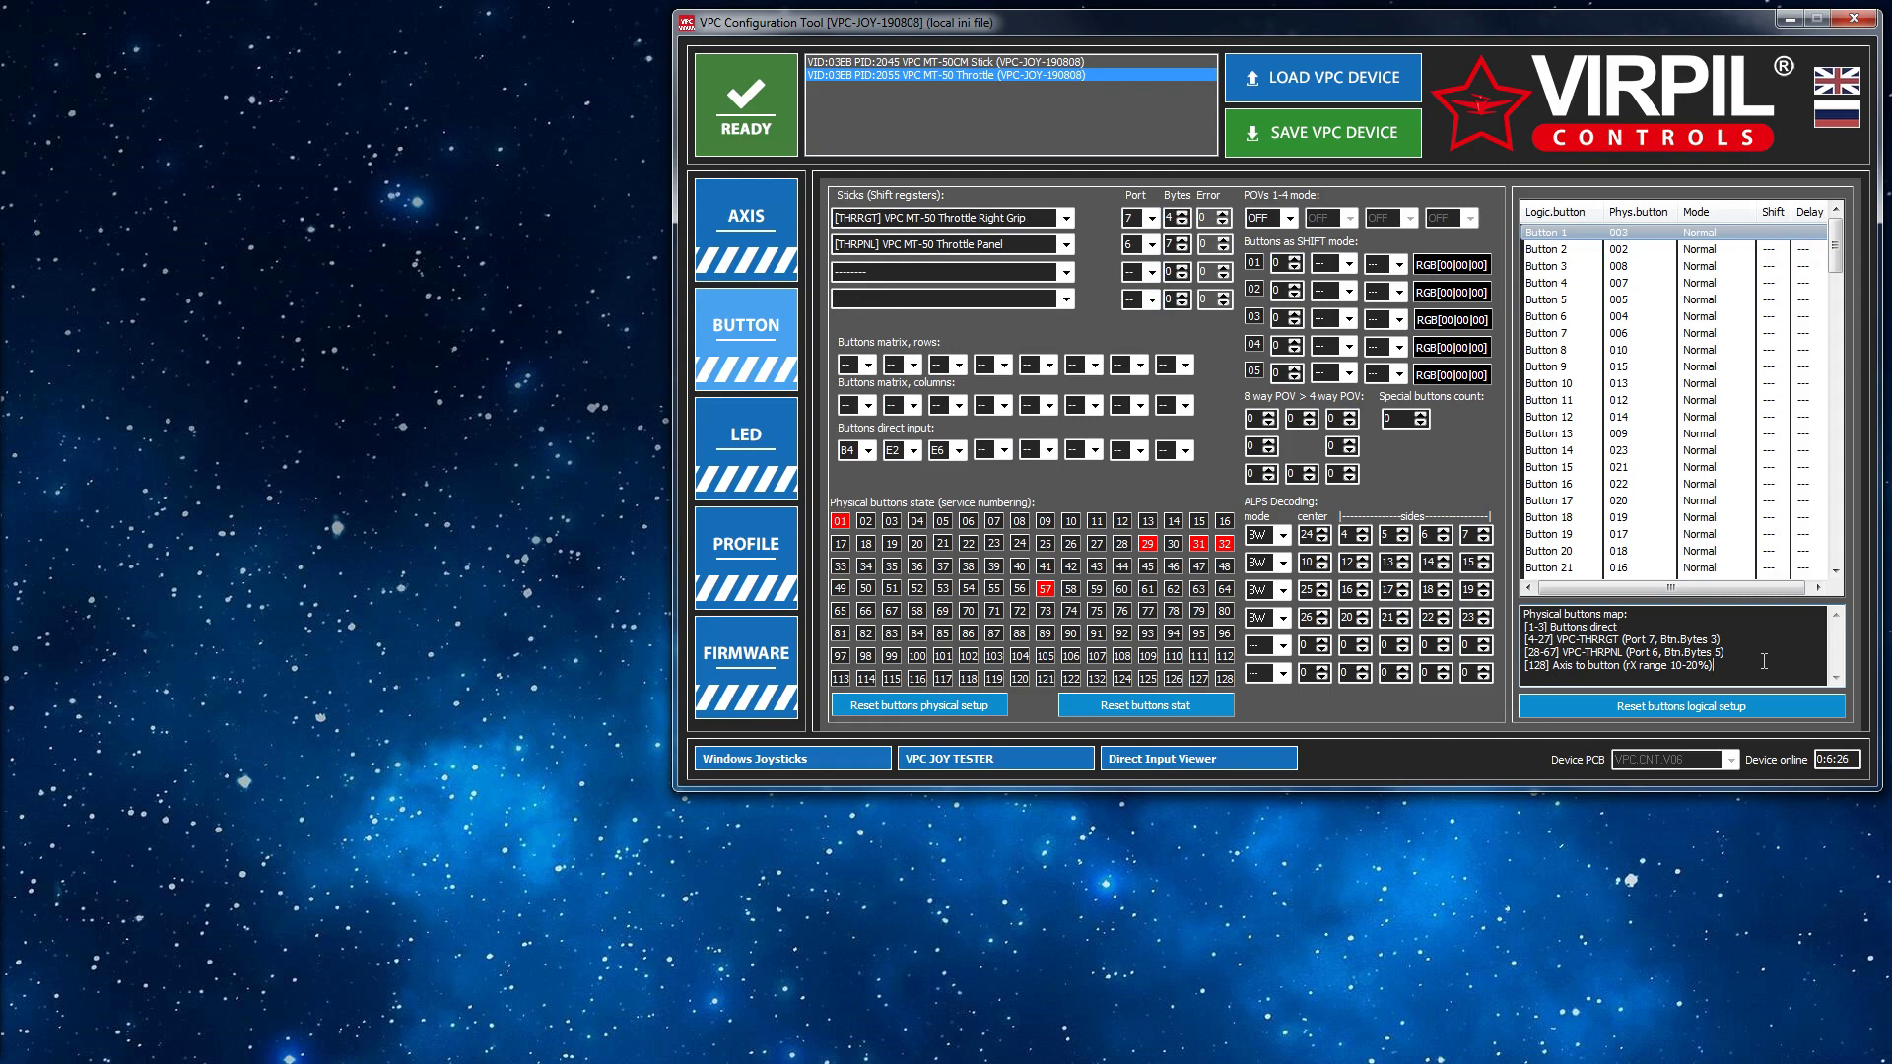
pyautogui.moveTo(1835, 245); pyautogui.dragTo(1842, 372)
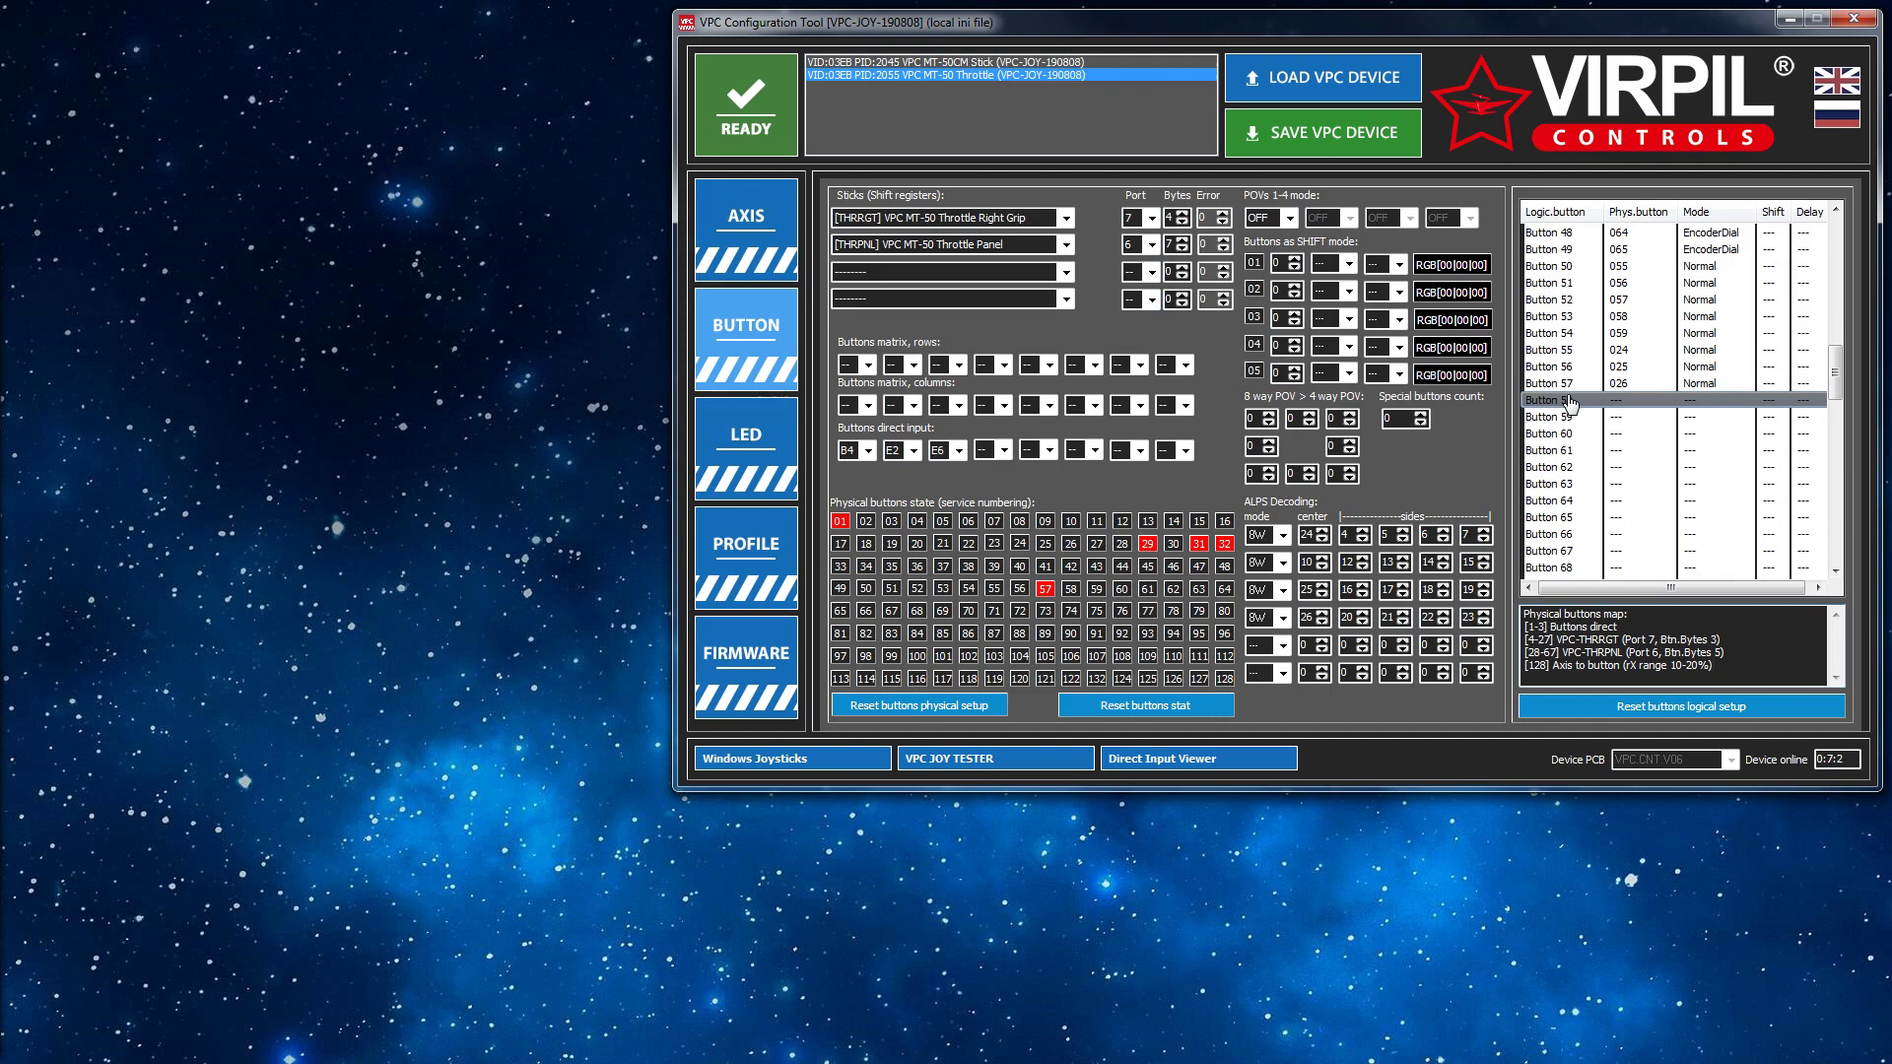
# Step: Give logical Button 58 physical button 128 and save it
pyautogui.doubleClick(1626, 403)
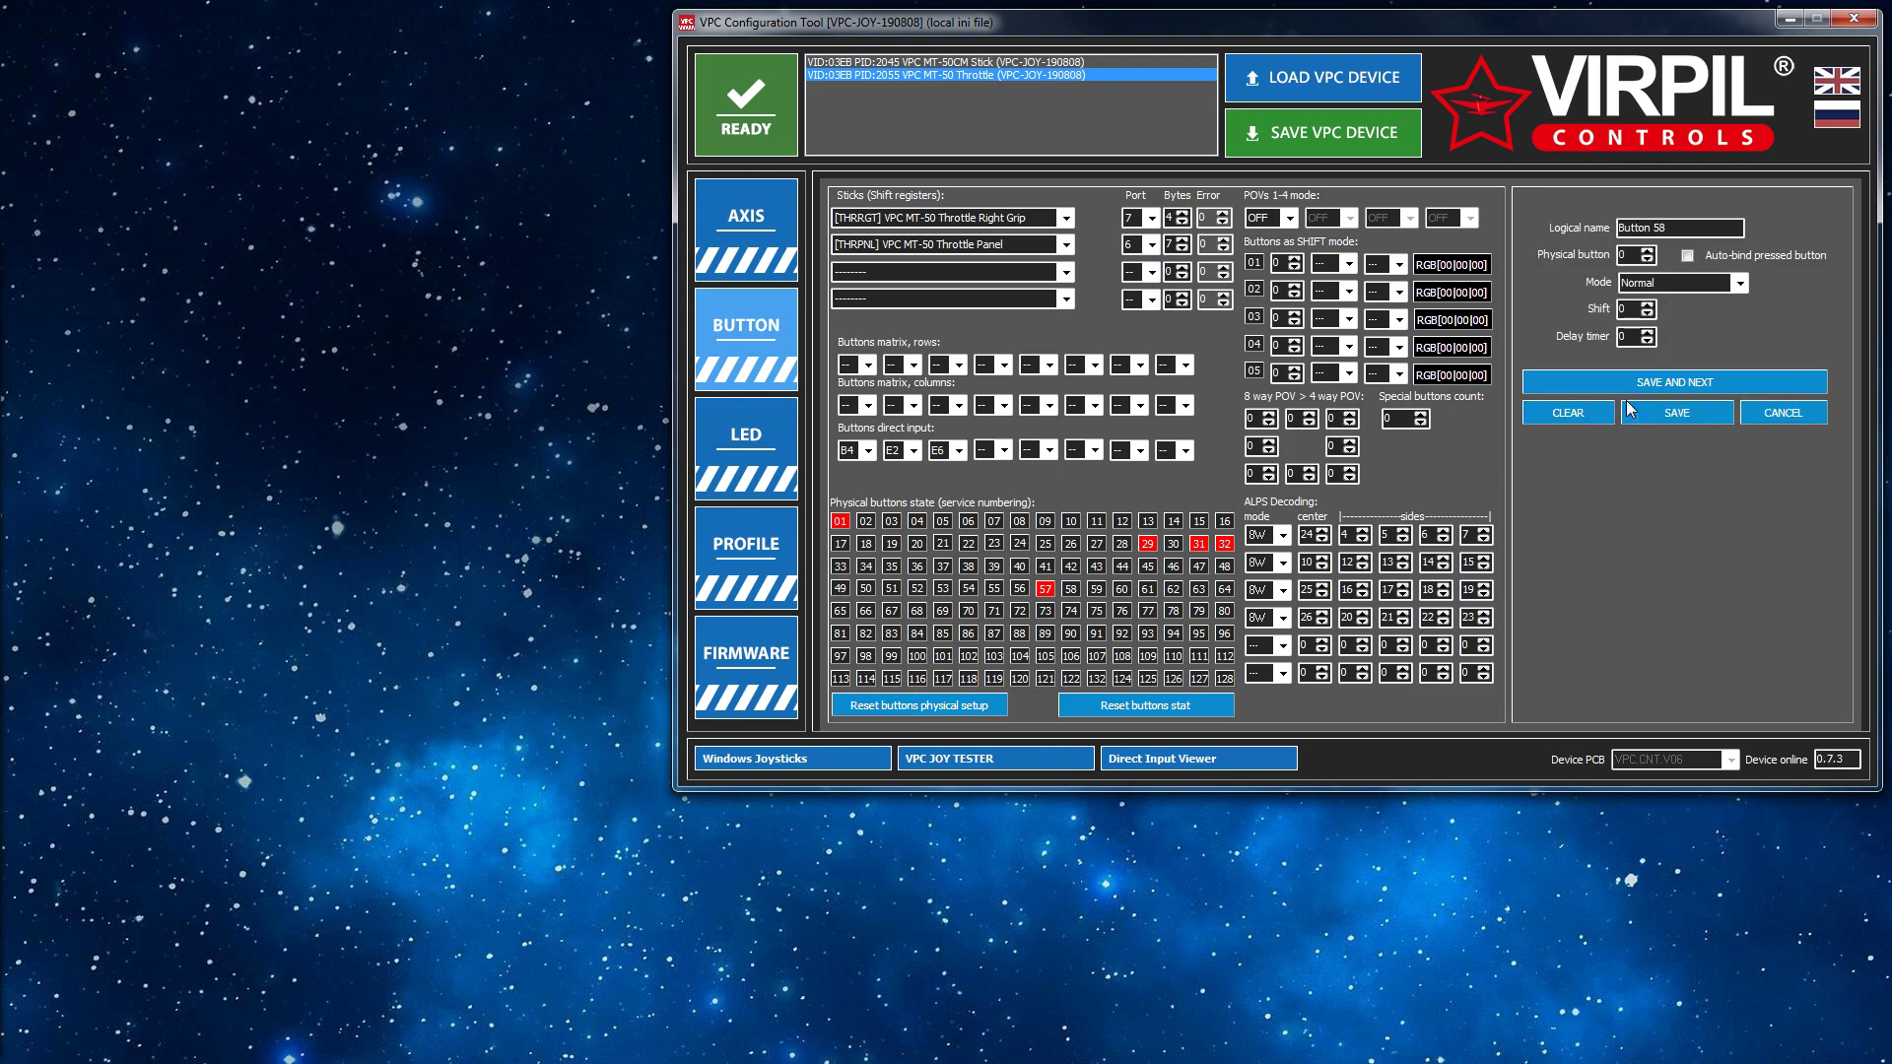
pyautogui.doubleClick(1633, 255)
pyautogui.write('128')
pyautogui.click(1714, 412)
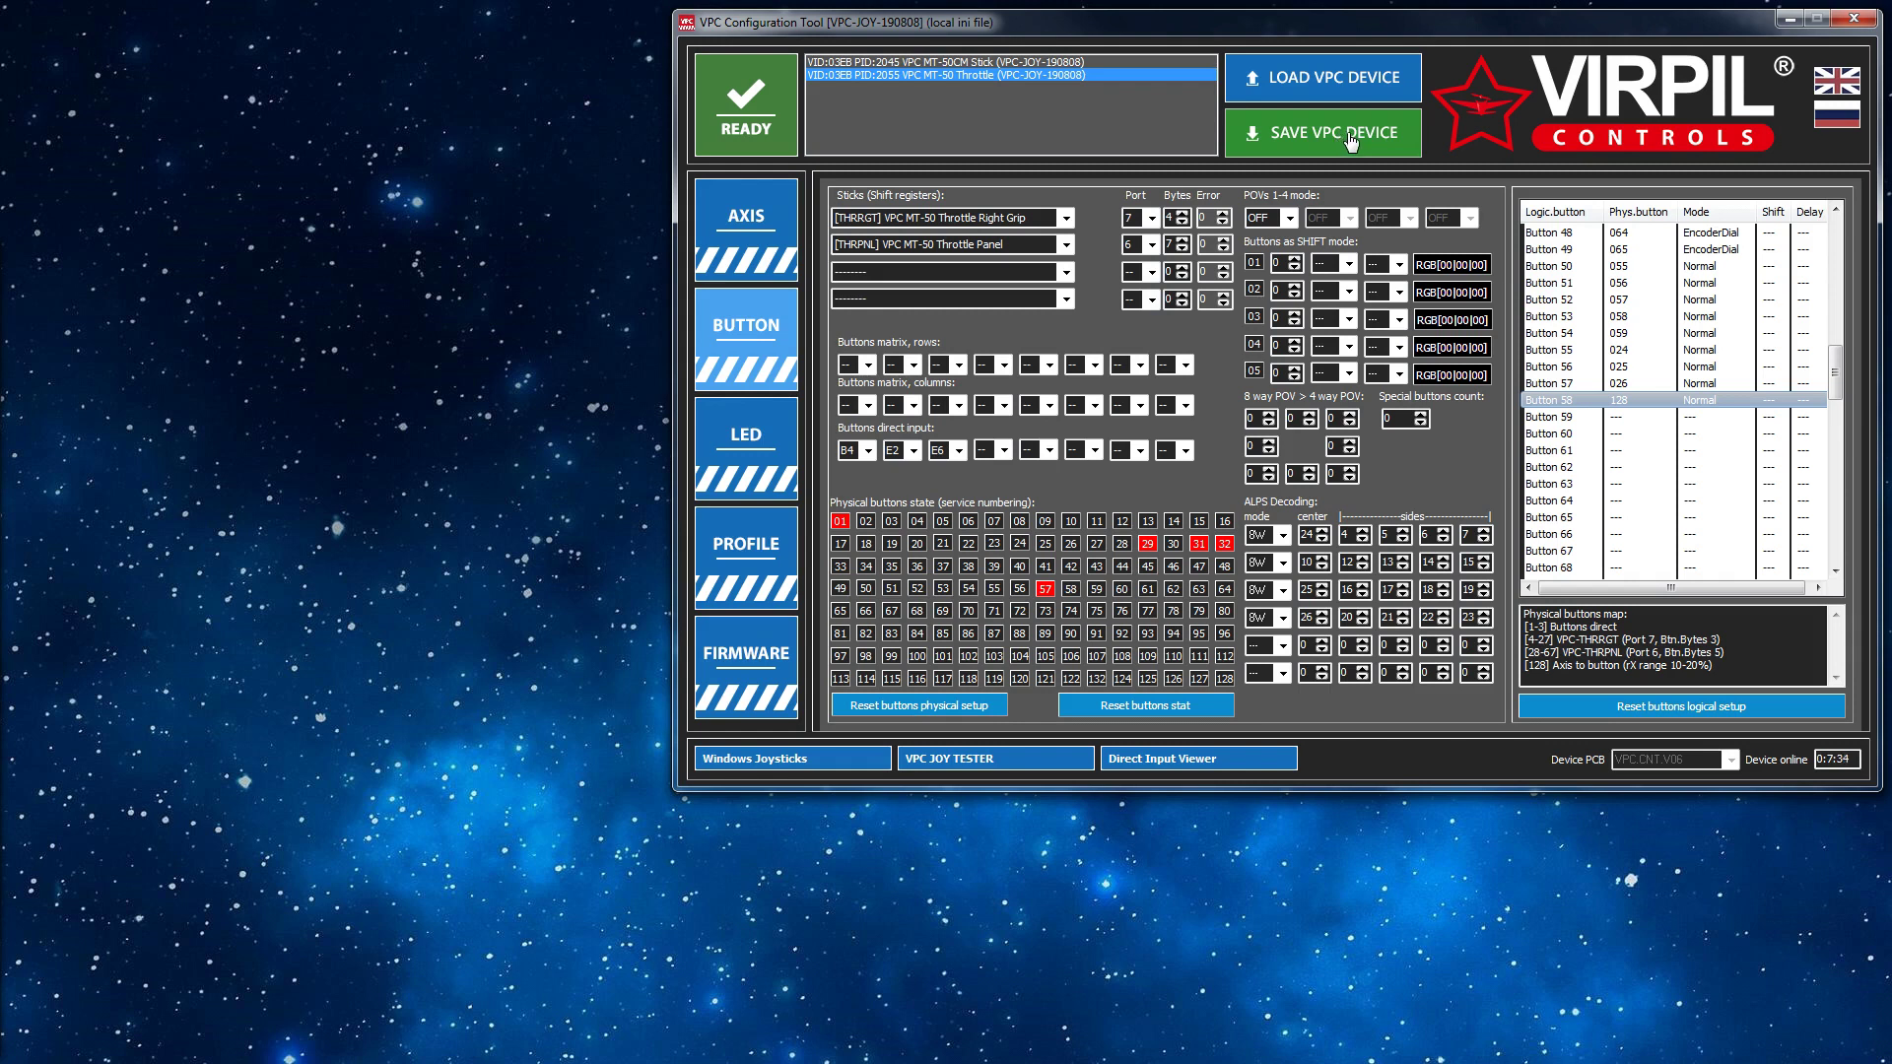
# Step: Write the axis and button settings to the throttle, then read them back
pyautogui.click(1351, 143)
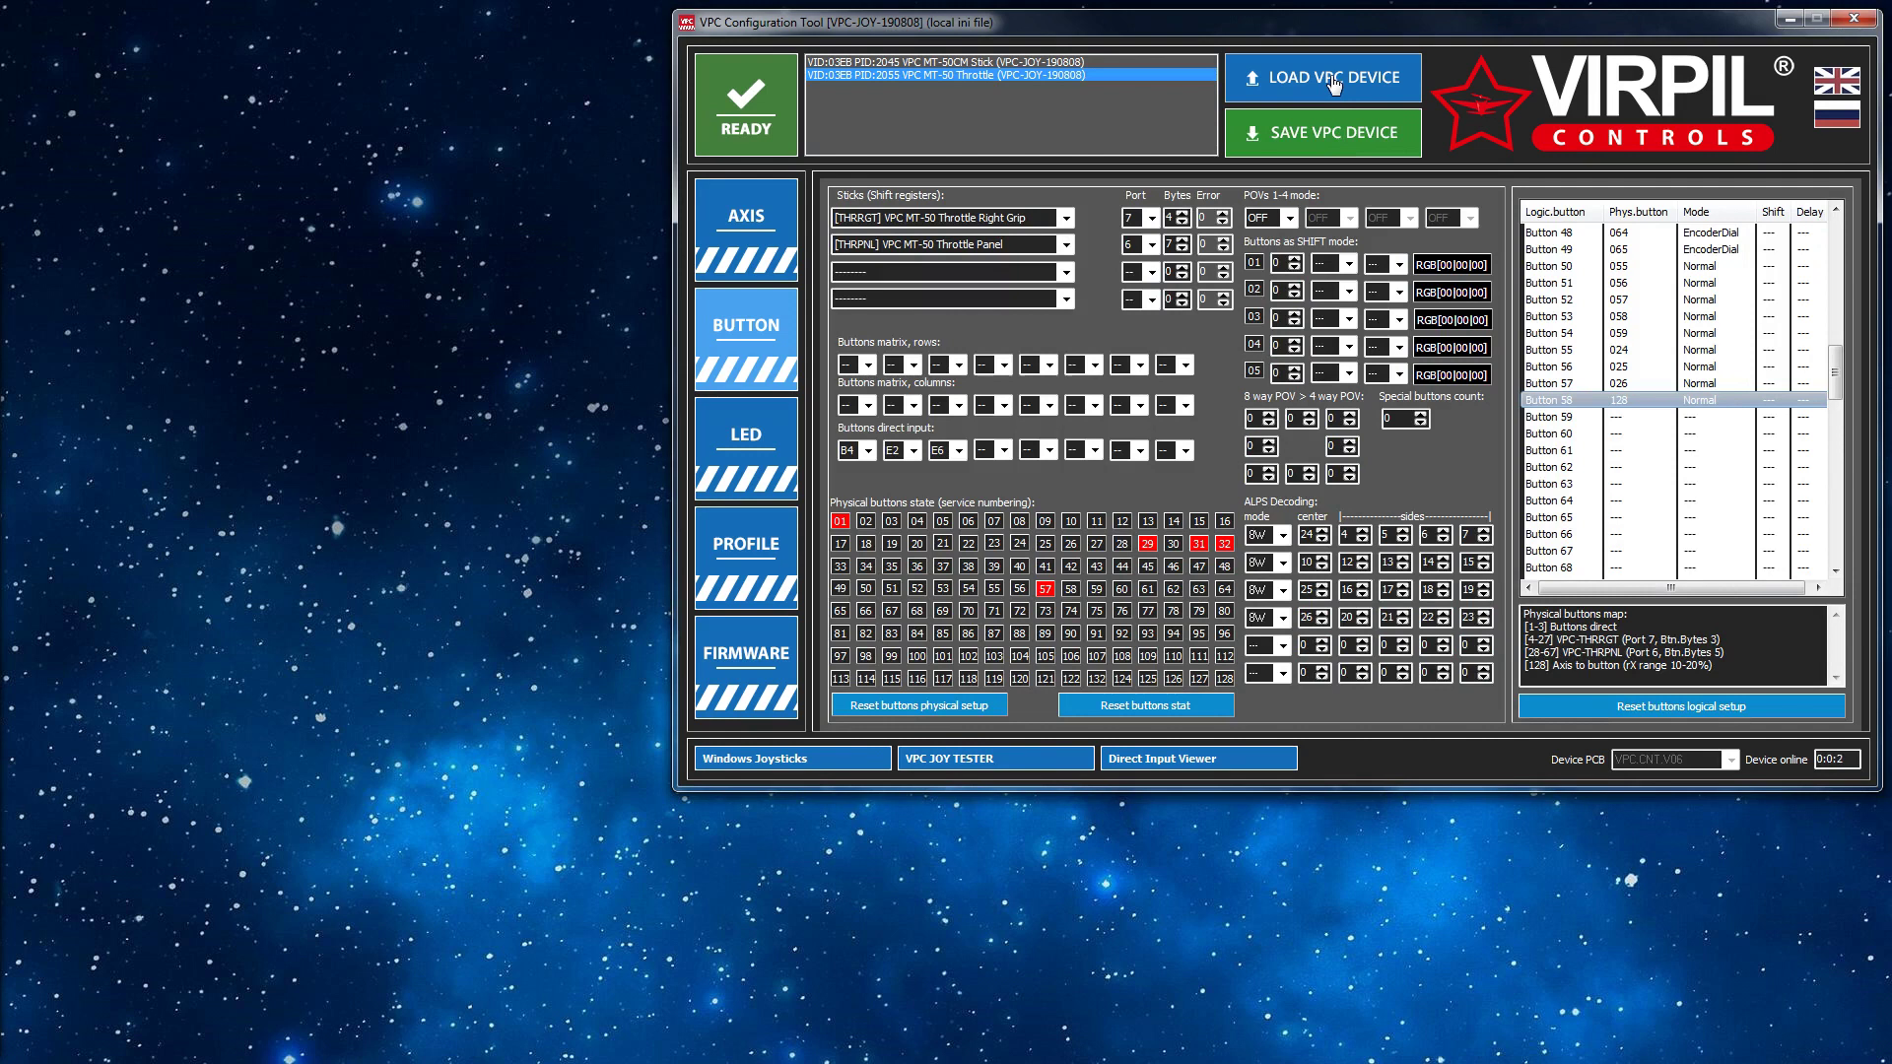
pyautogui.click(1333, 85)
# Step: Review the axes page, return to the button page, and reset the physical button statistics
pyautogui.click(784, 259)
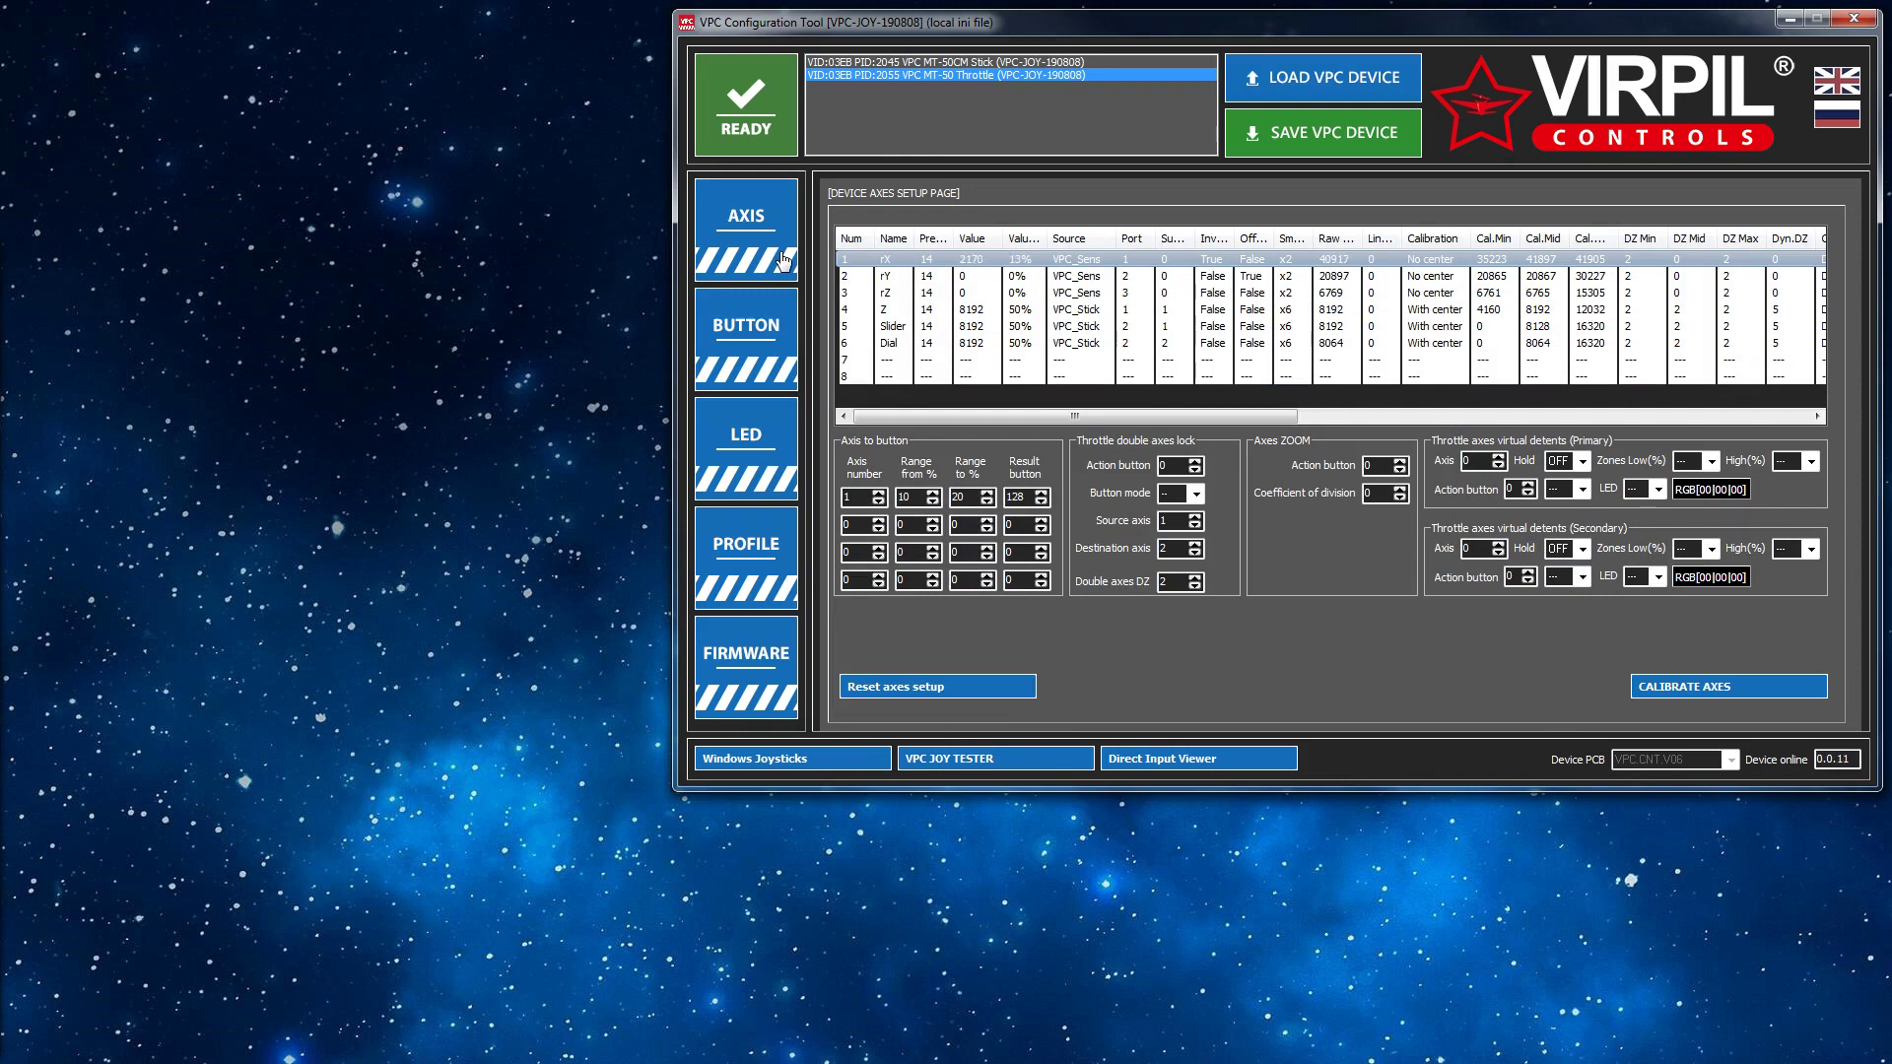
pyautogui.click(752, 346)
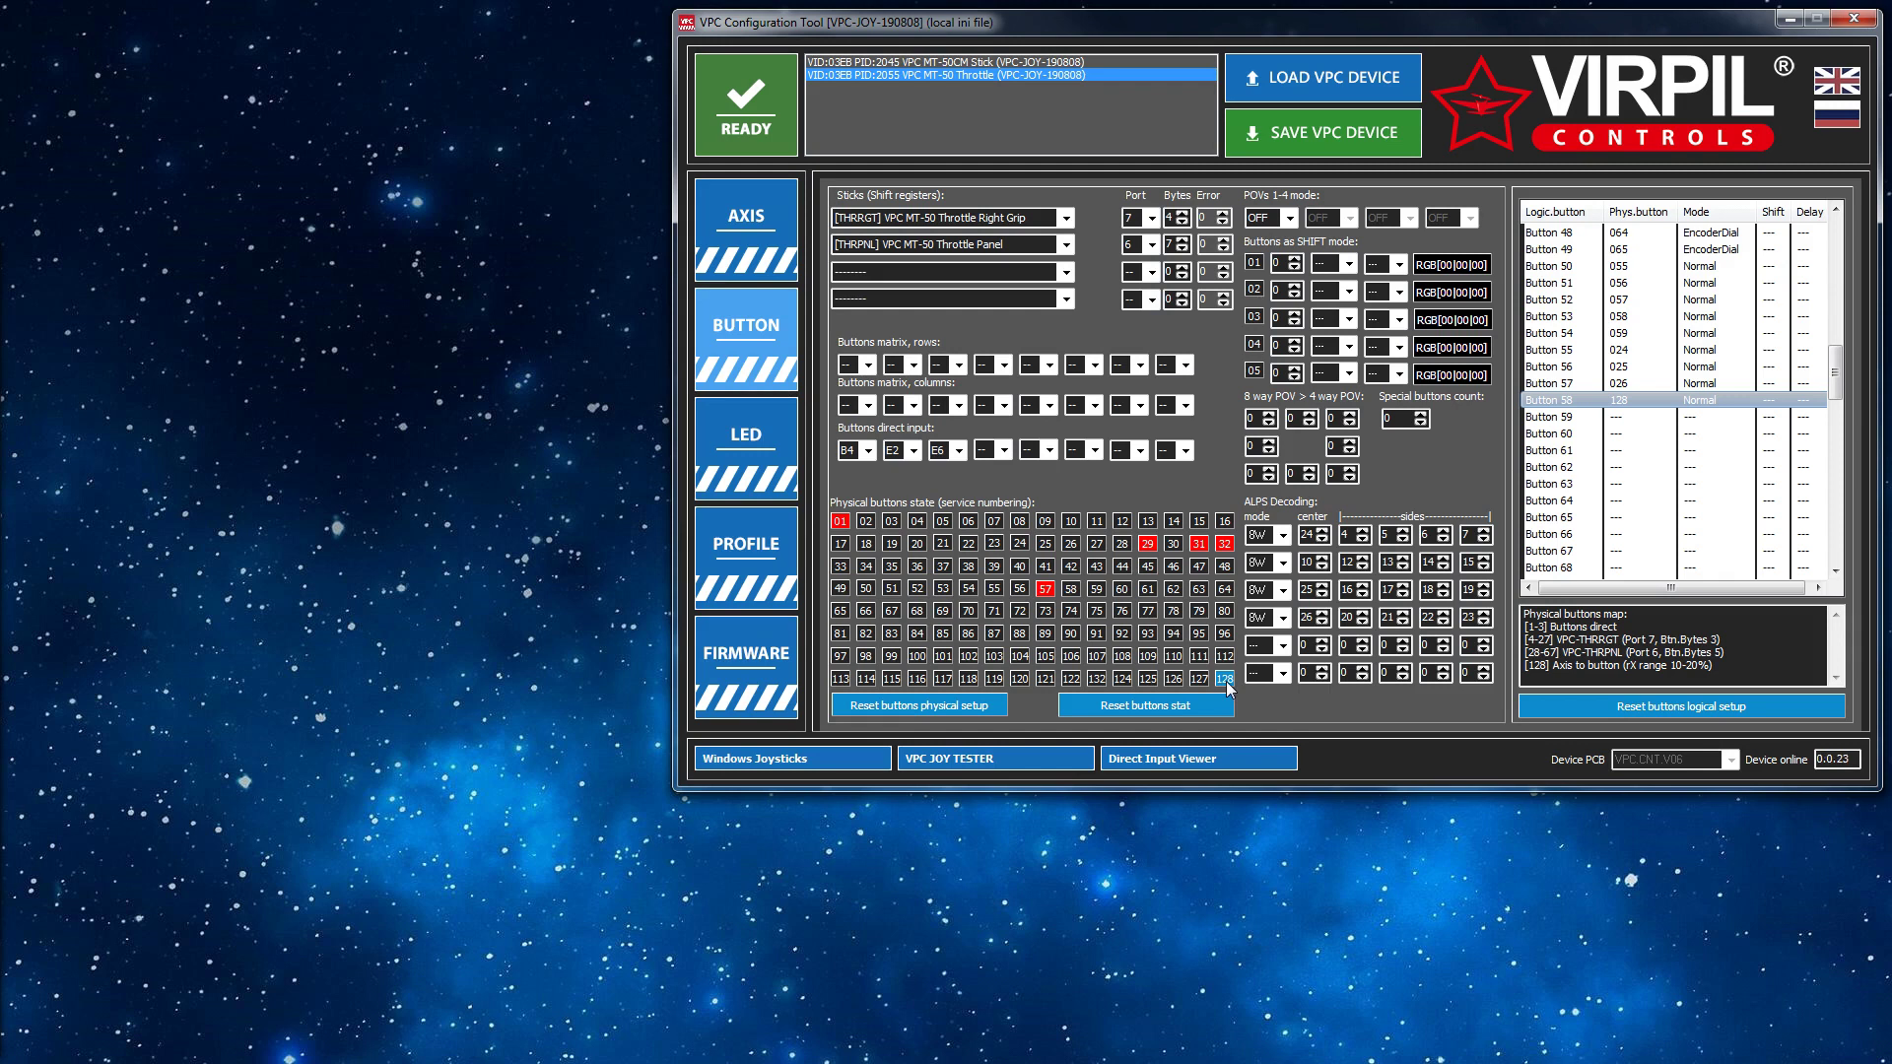
pyautogui.click(1162, 704)
pyautogui.click(996, 758)
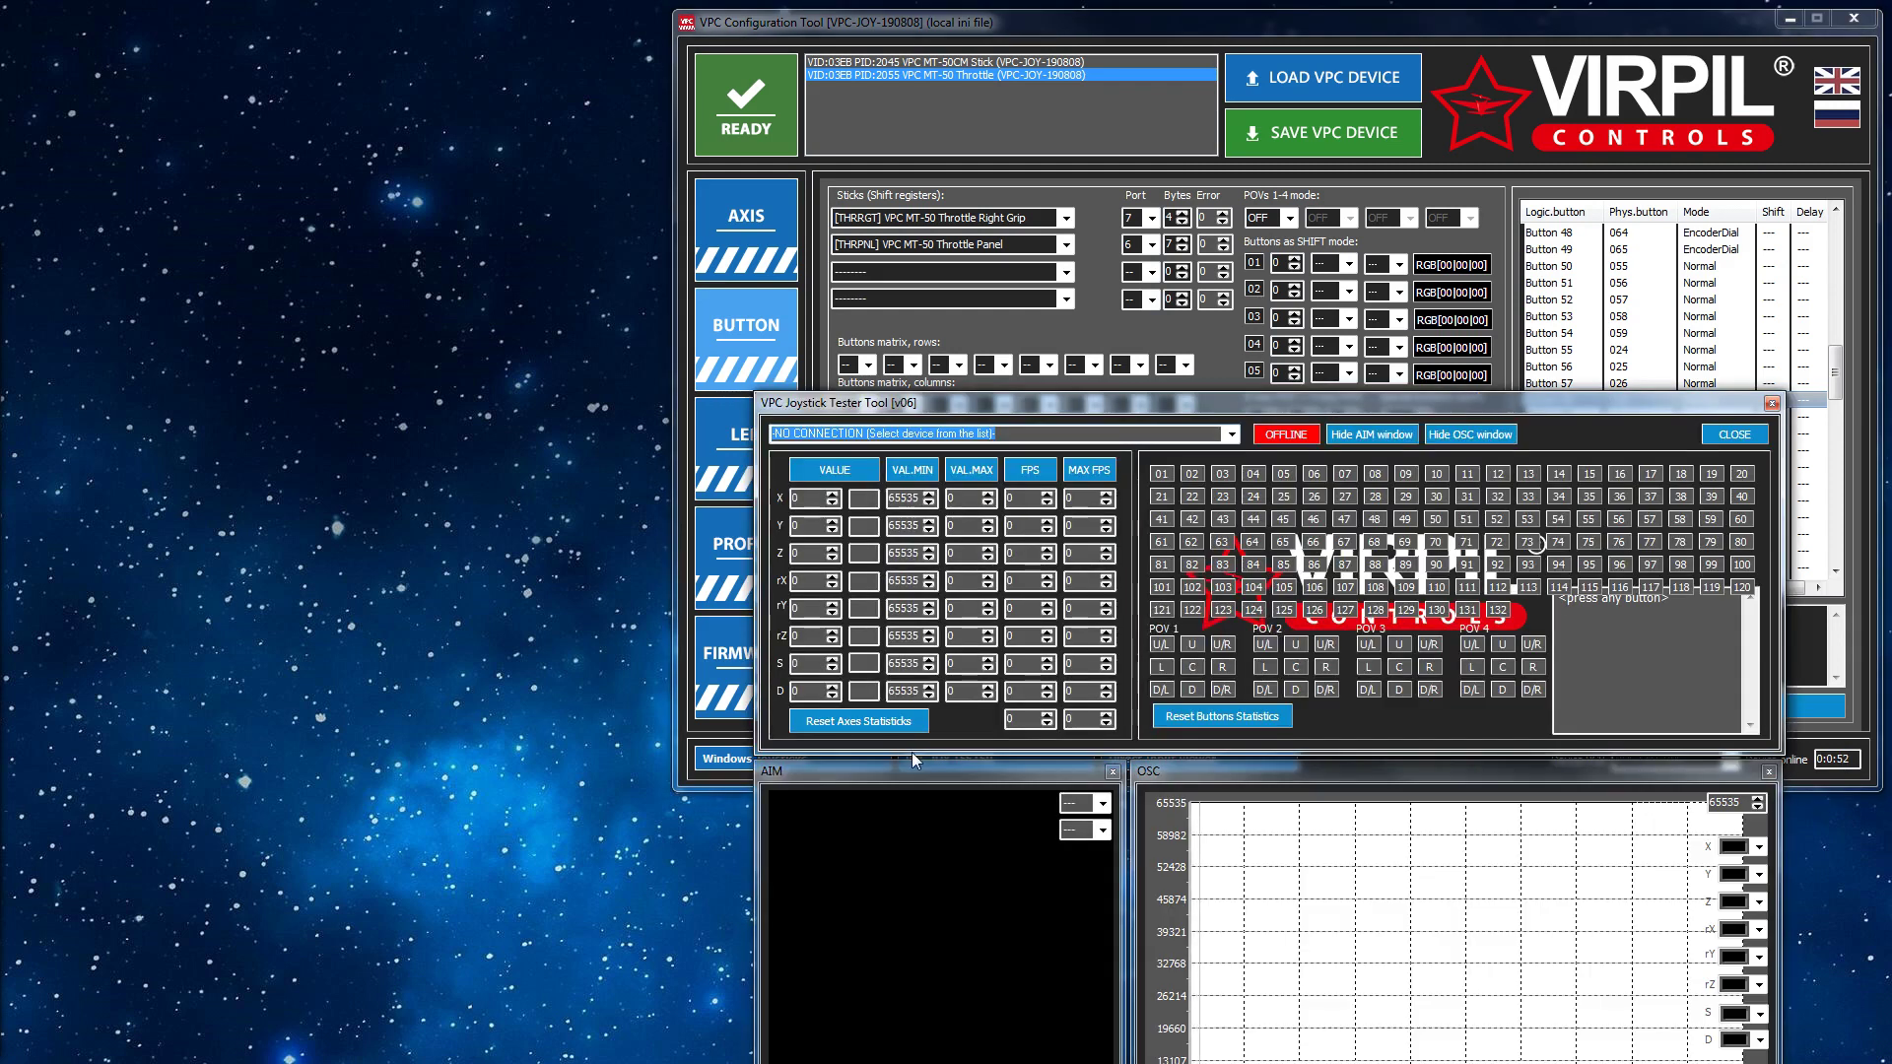
pyautogui.click(1231, 435)
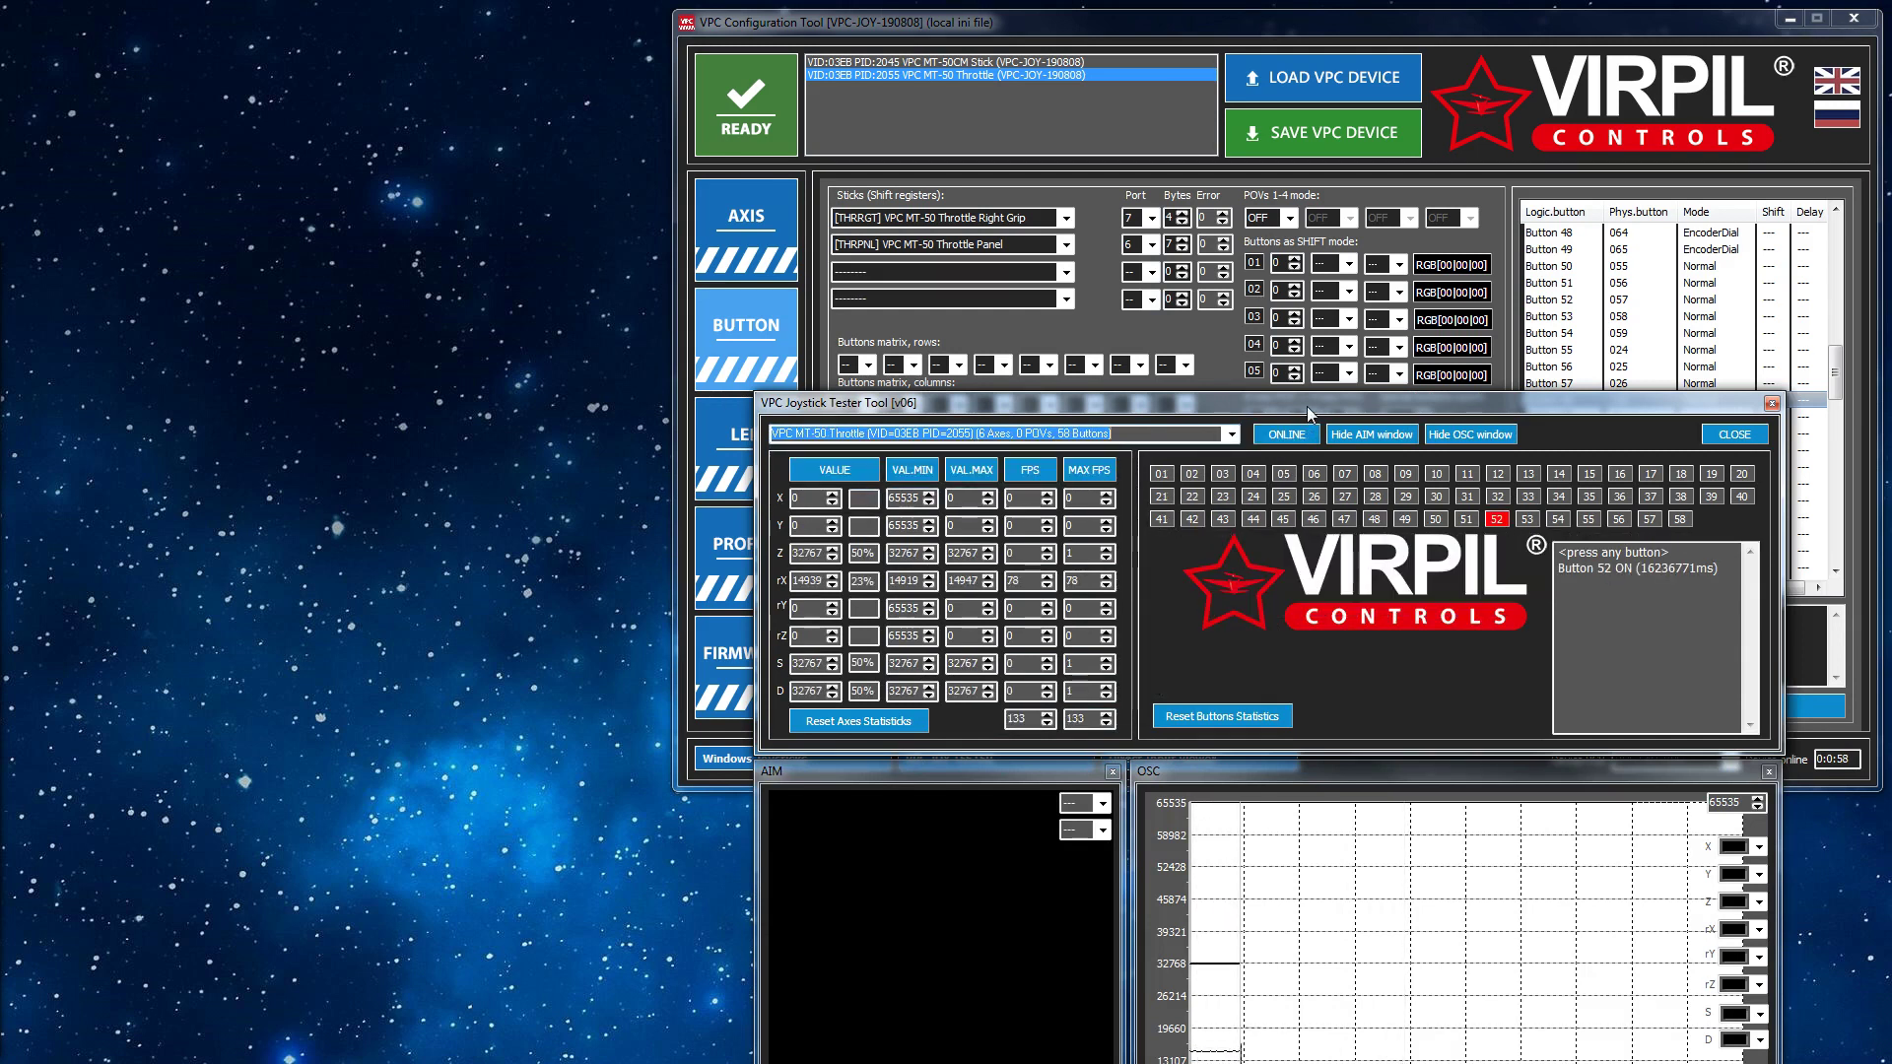
pyautogui.moveTo(1306, 406); pyautogui.dragTo(1292, 707)
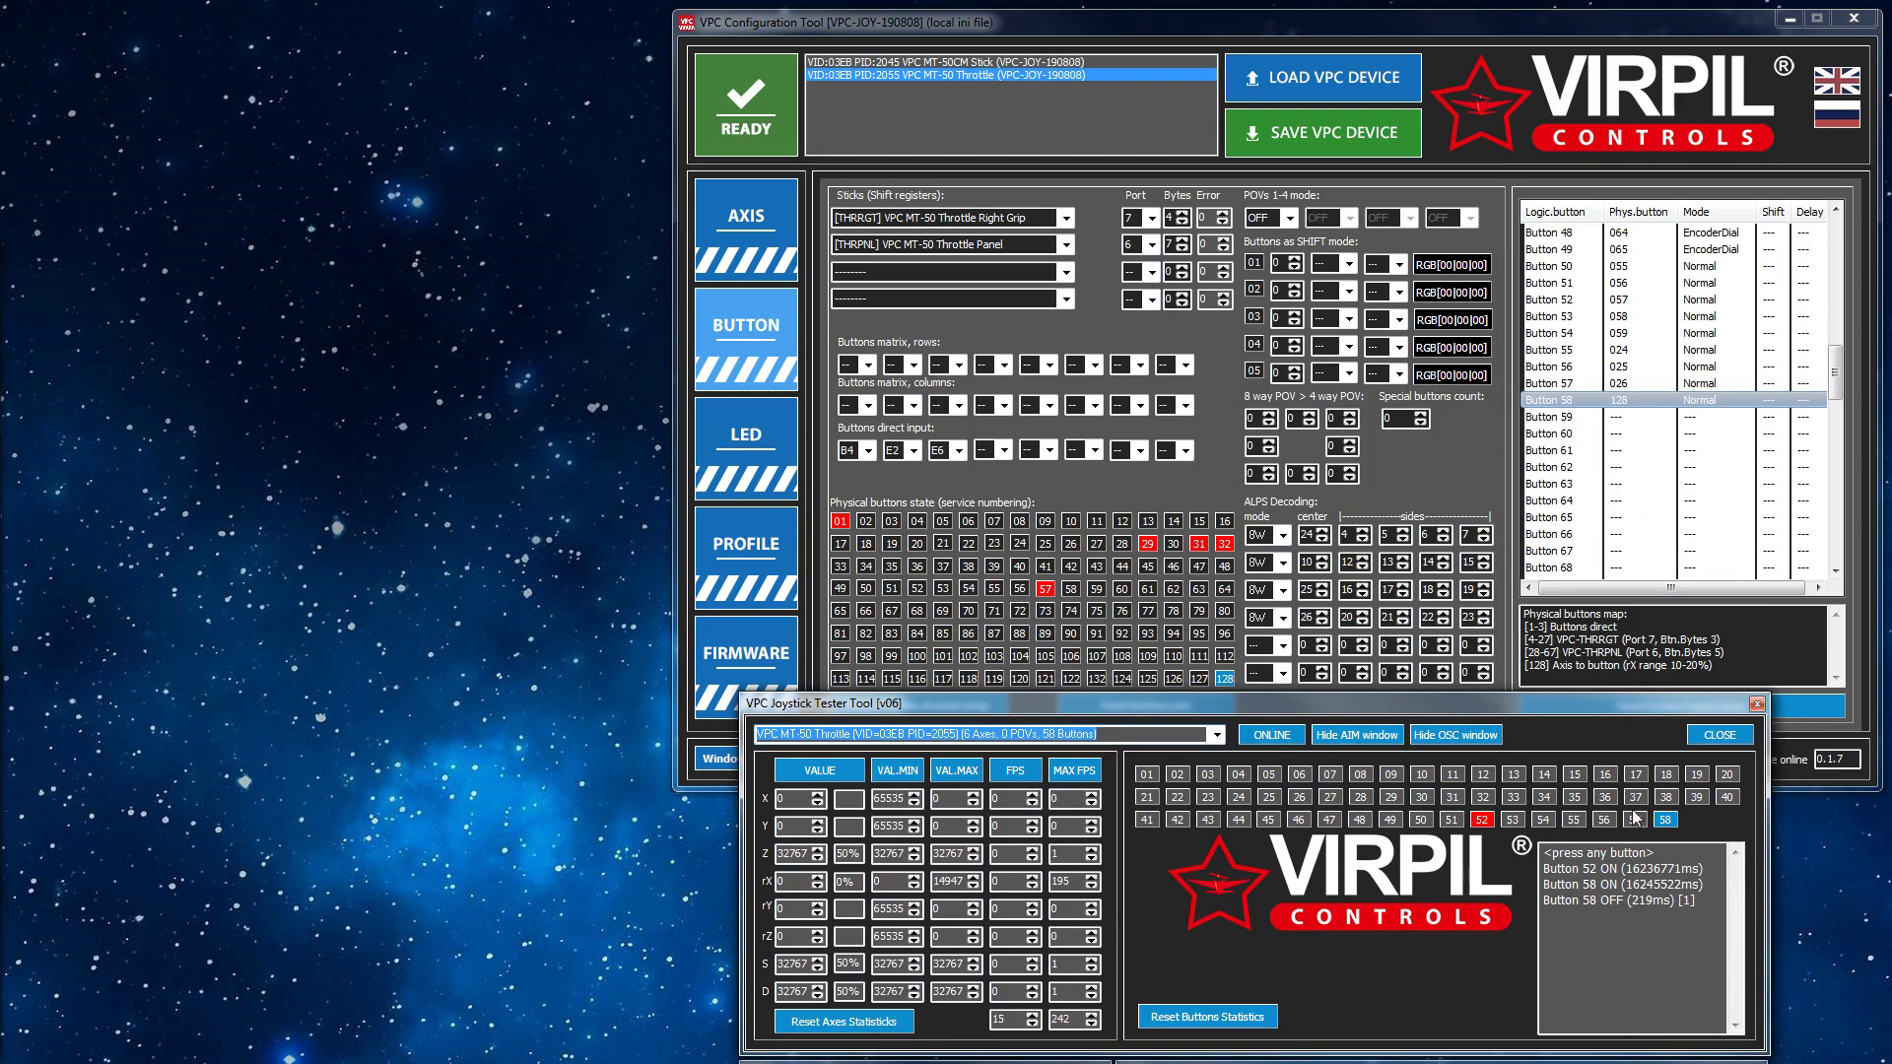
pyautogui.click(1235, 1021)
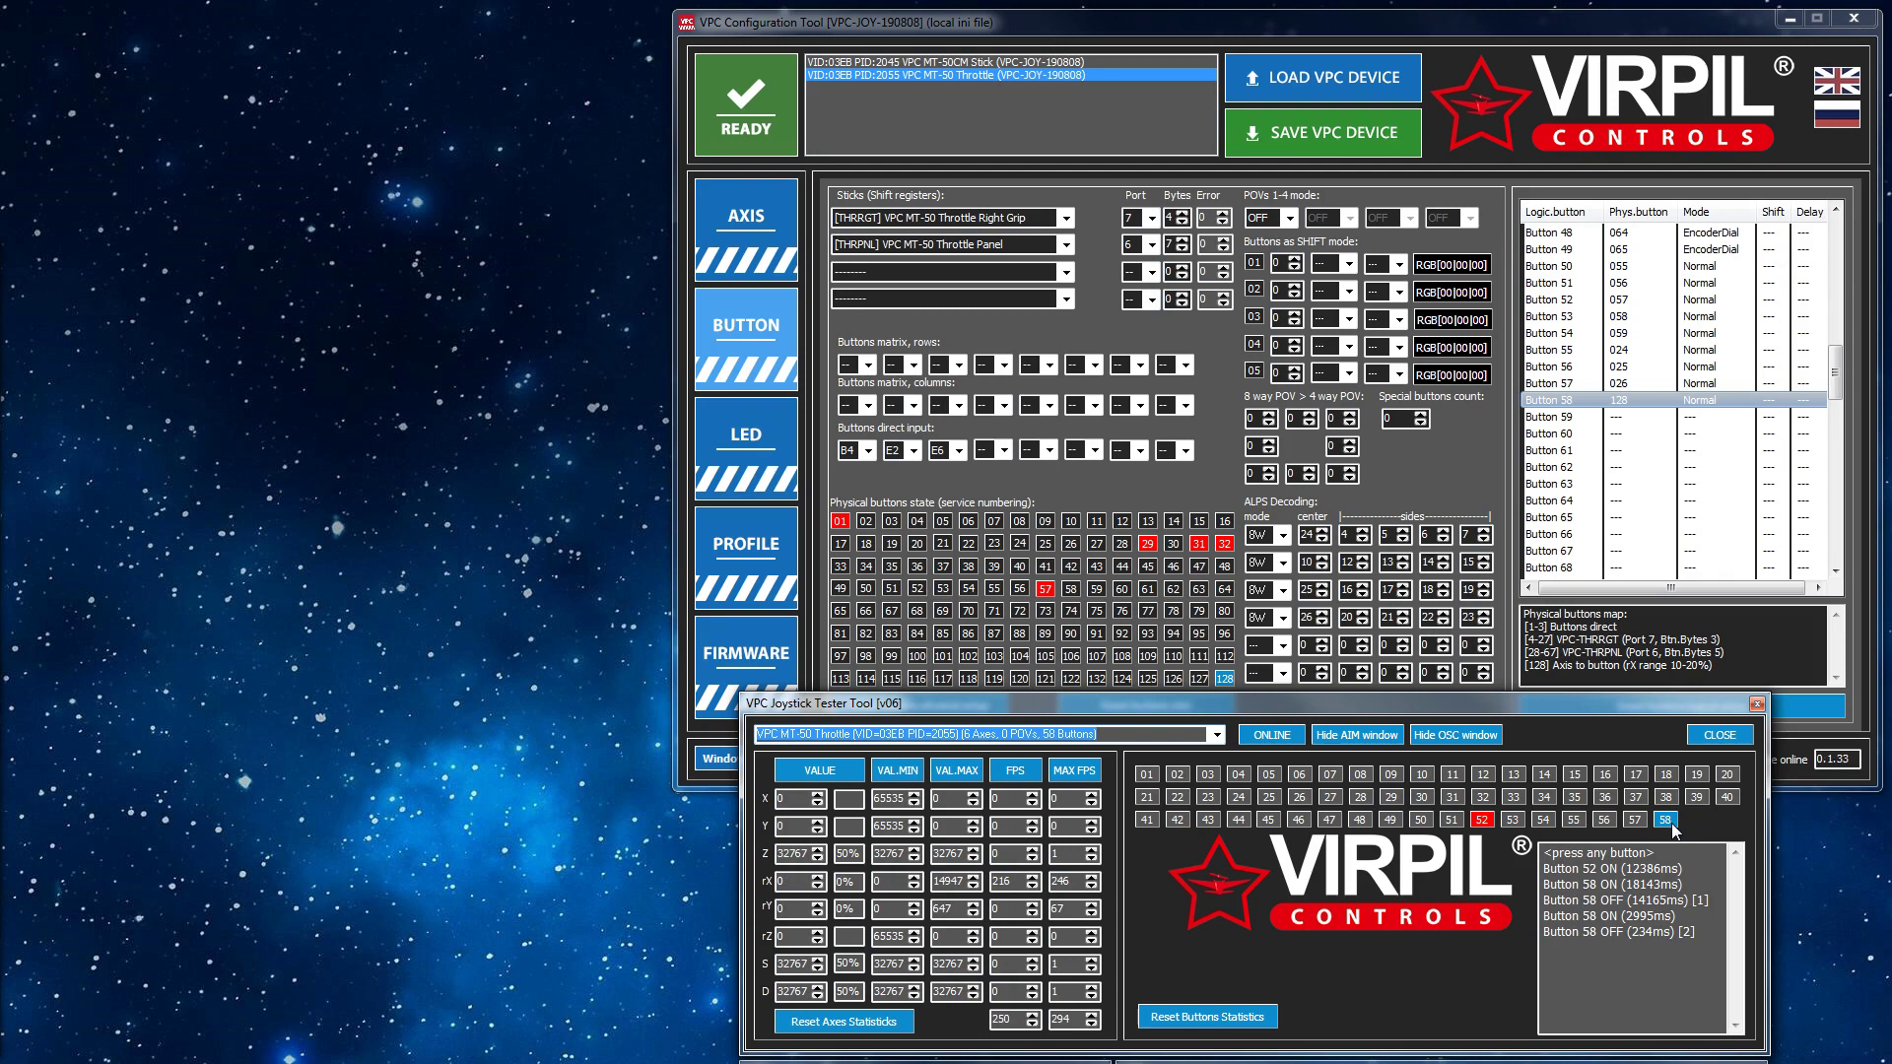
pyautogui.click(1715, 739)
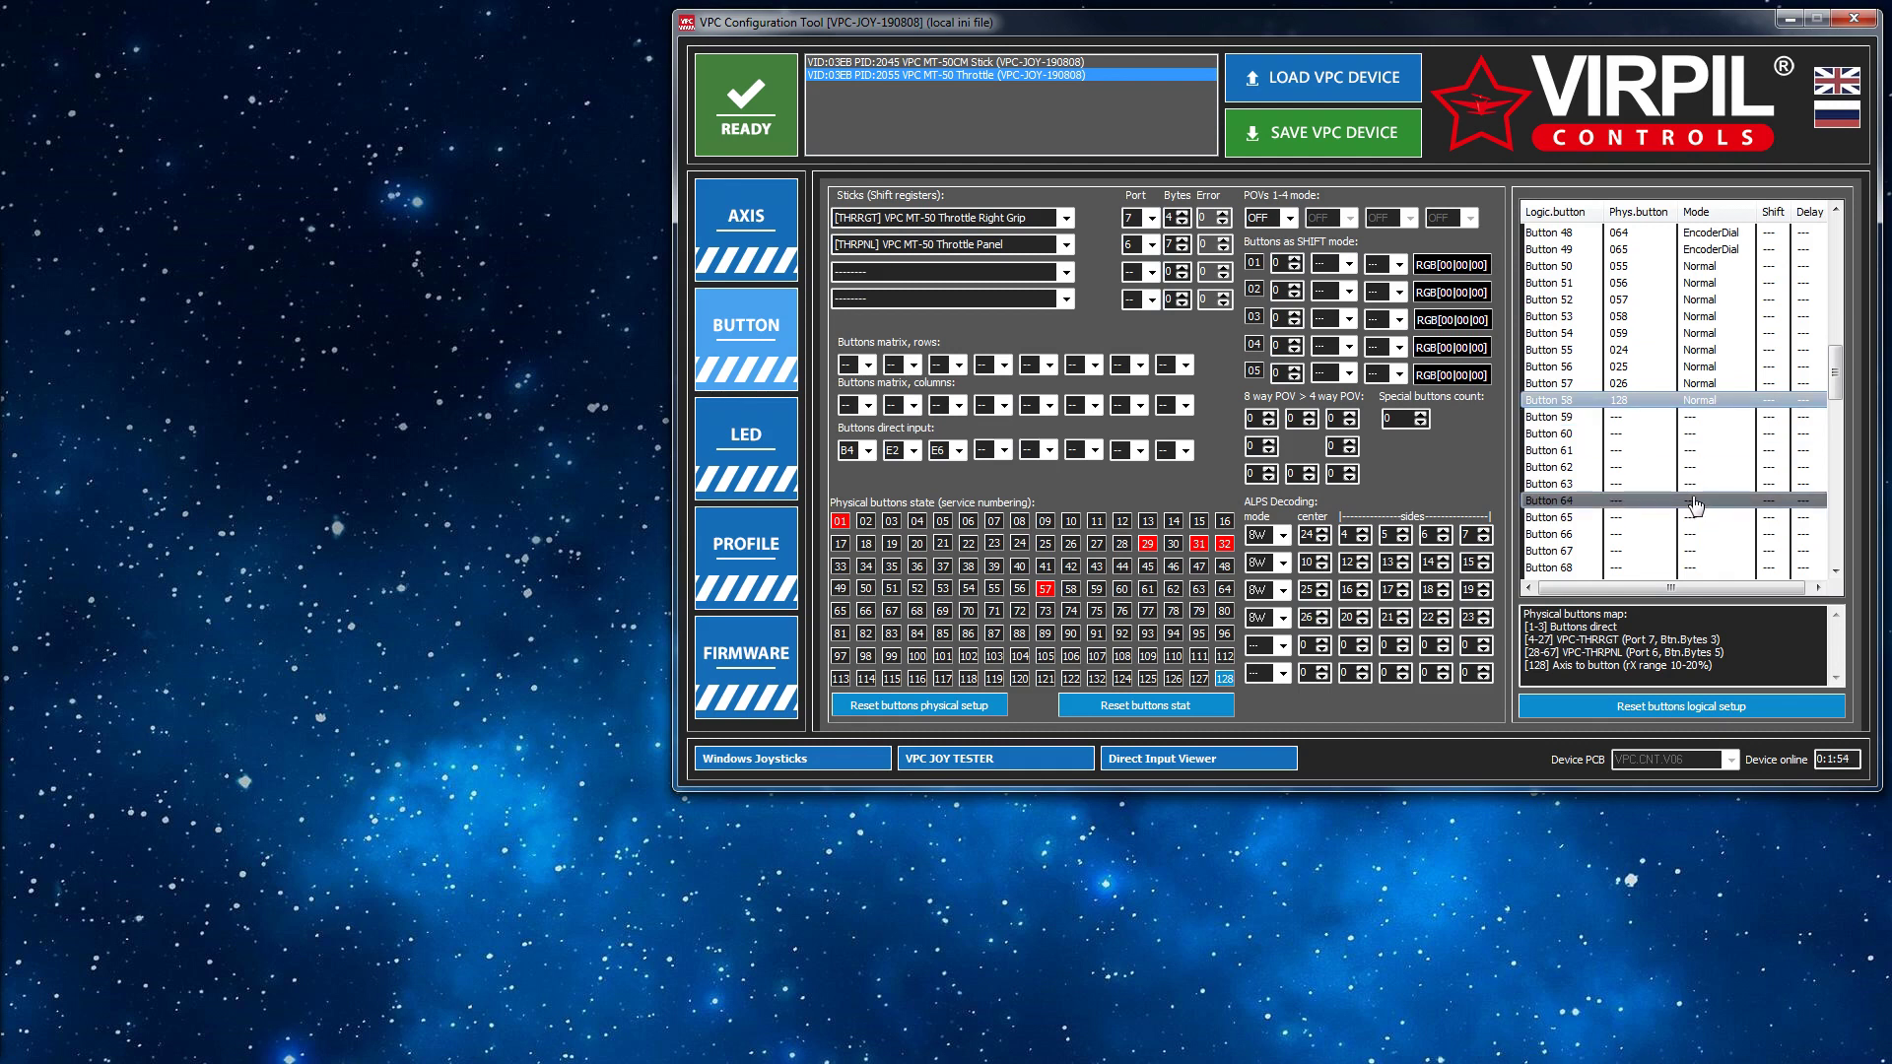
# Step: Highlight the [128] rX 10–20% axis-to-button line in the physical buttons map
pyautogui.moveTo(1720, 668); pyautogui.dragTo(1522, 662)
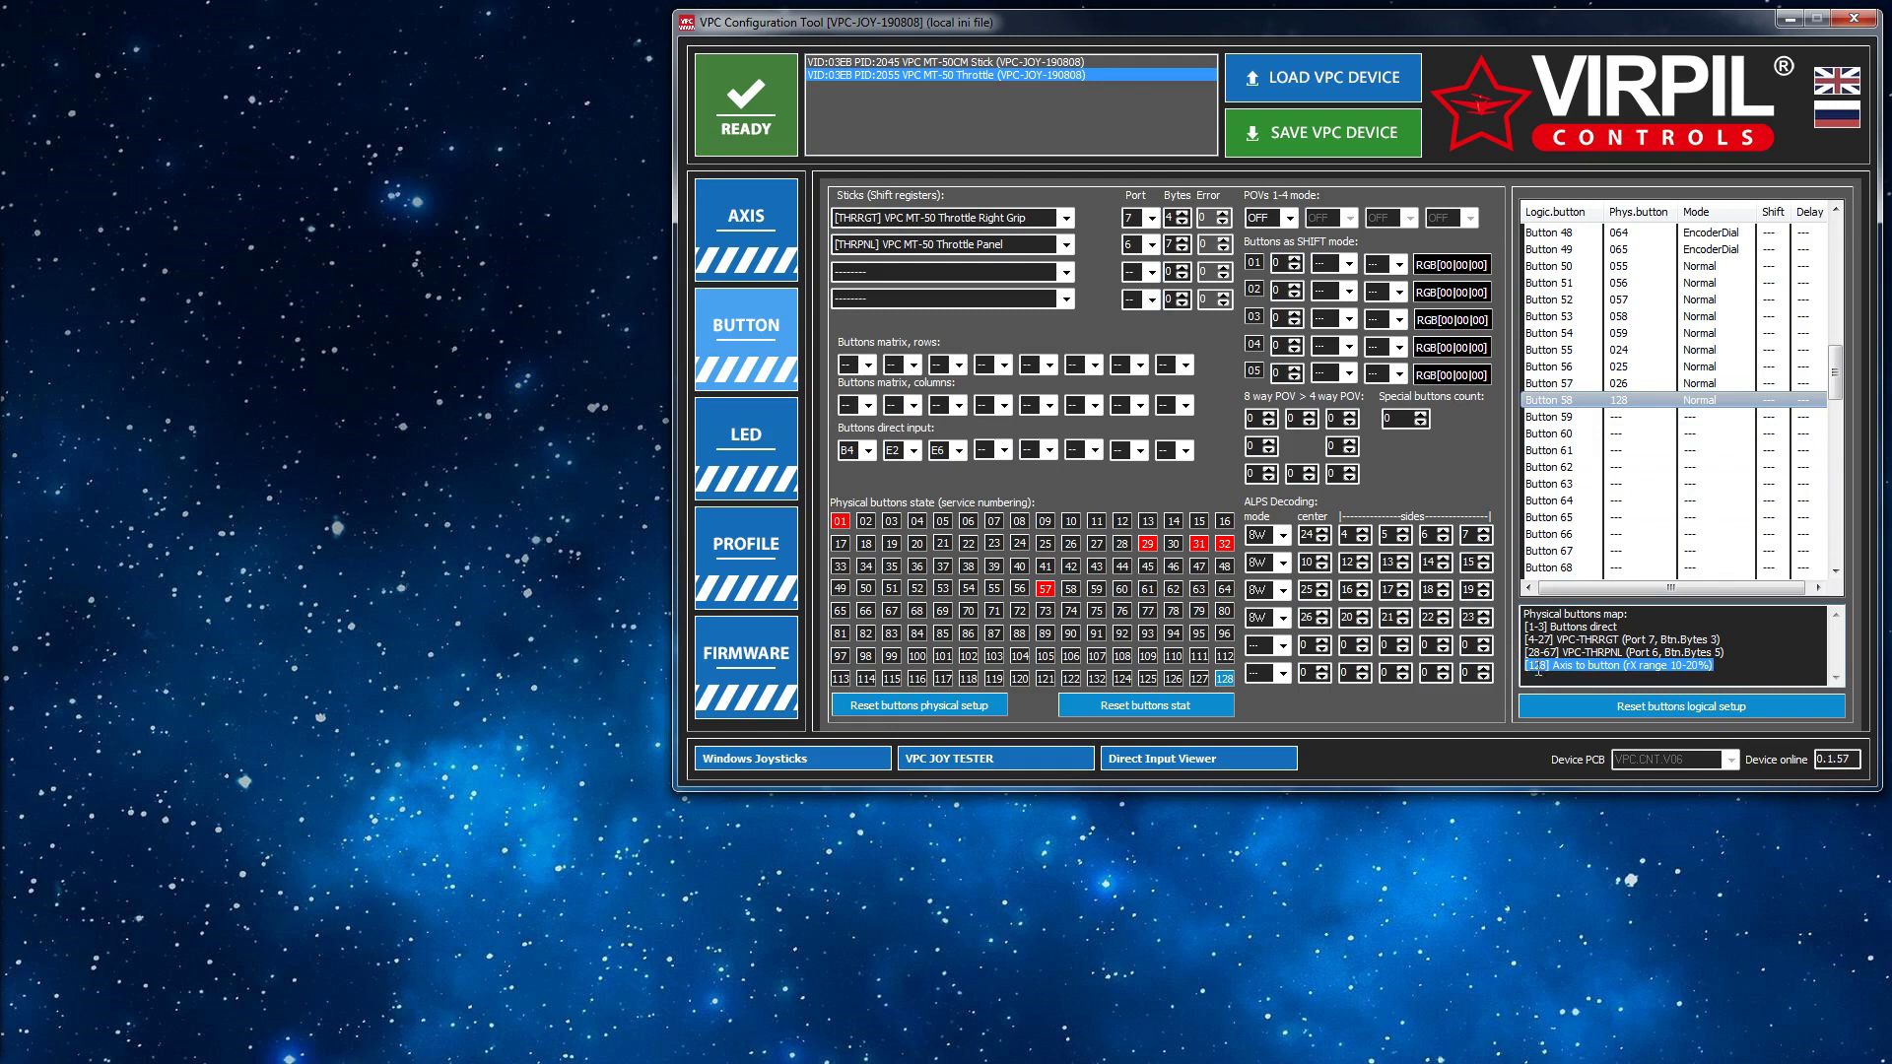
pyautogui.moveTo(1641, 668)
pyautogui.mouseDown()
pyautogui.moveTo(1624, 669)
pyautogui.moveTo(1699, 668)
pyautogui.moveTo(1670, 668)
pyautogui.mouseUp()
pyautogui.click(1743, 658)
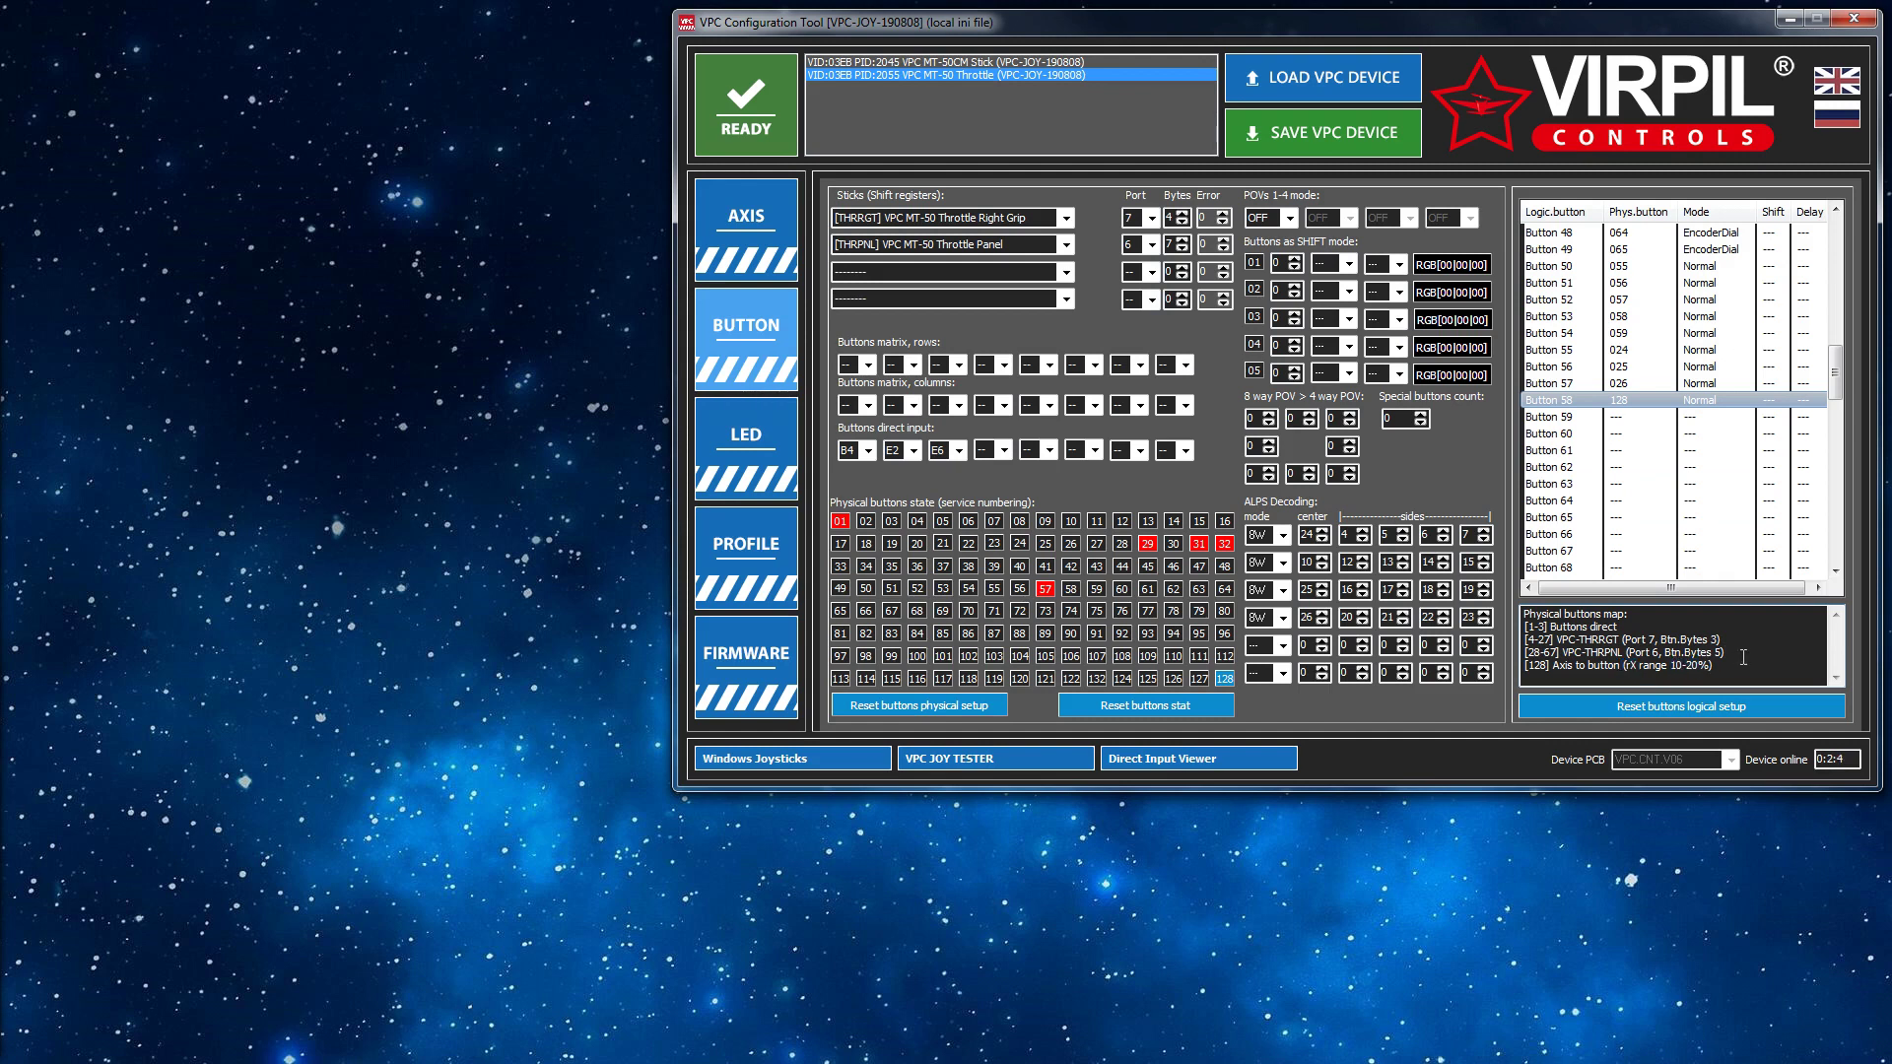
# Step: Show the axes setup page with the axis 1, 10–20%, result button 128 rule
pyautogui.click(756, 222)
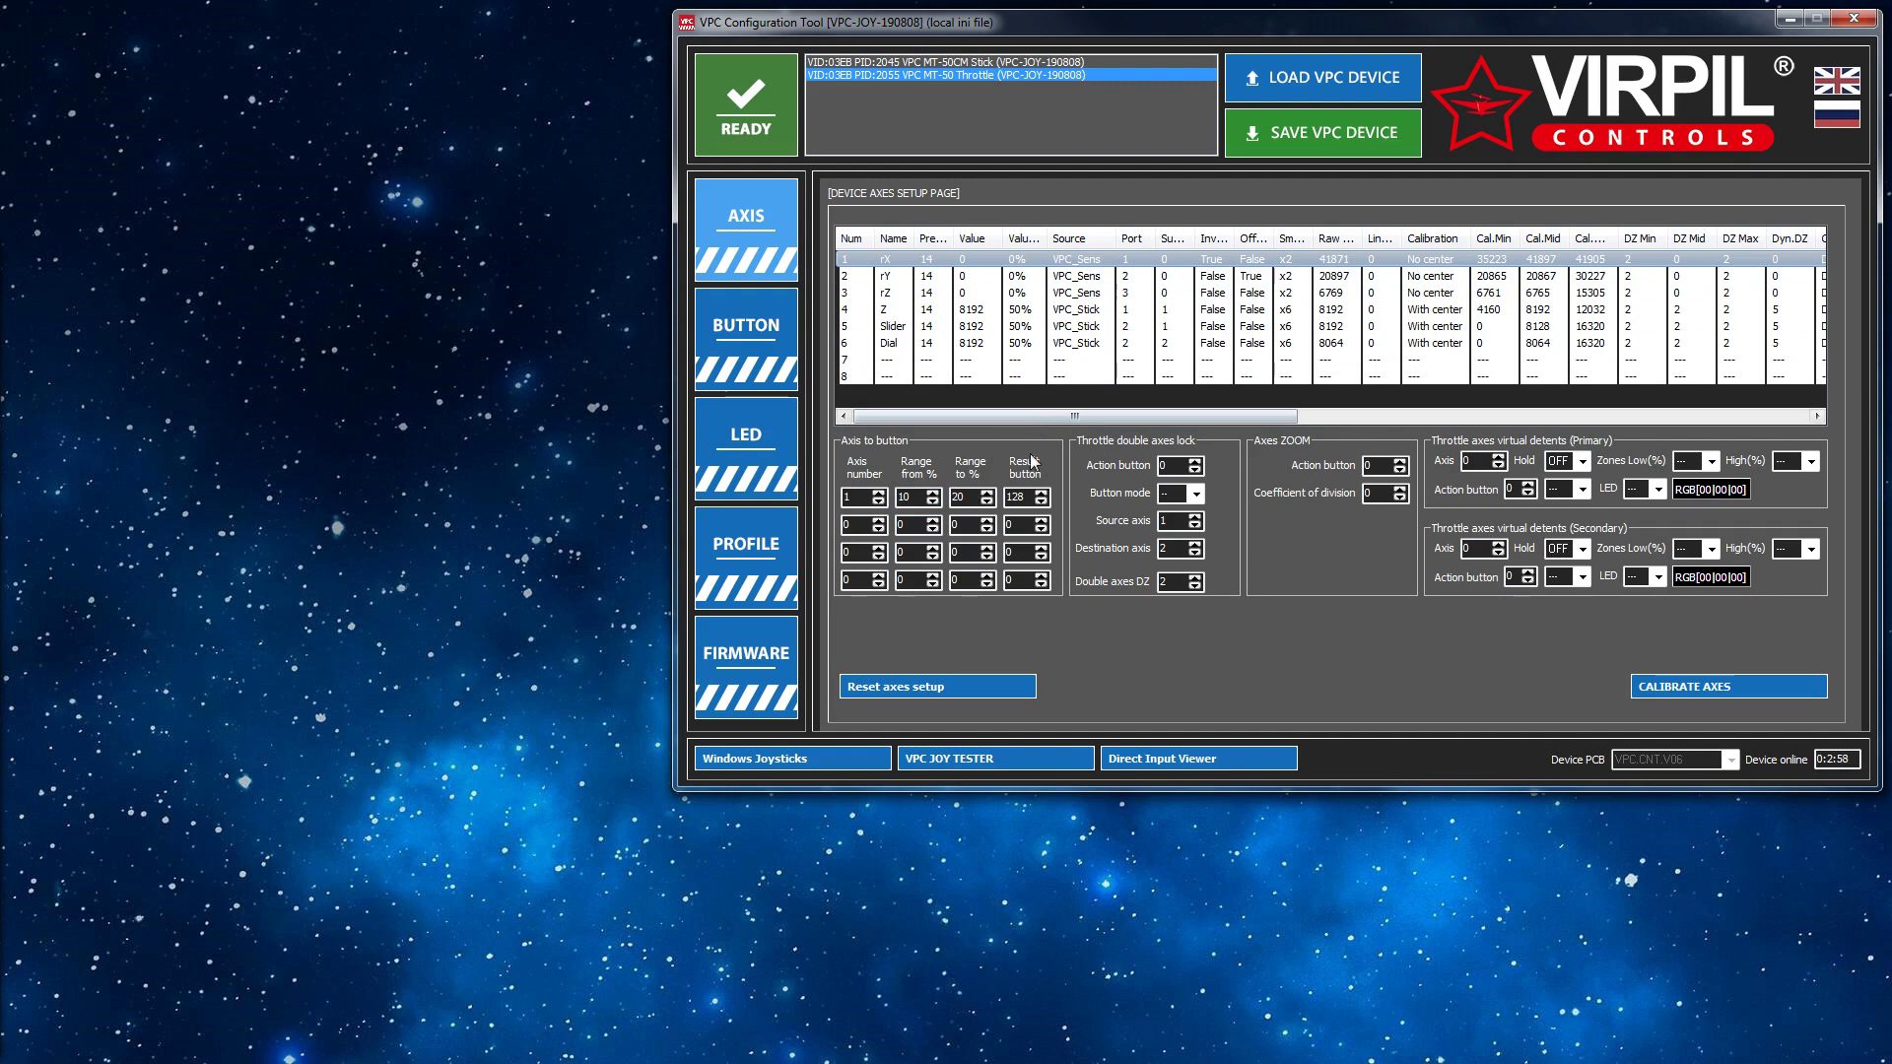
# Step: Clear the first axis-to-button rule by setting axis, range from, range to and result button to 0
pyautogui.doubleClick(847, 497)
pyautogui.write('0')
pyautogui.press('Tab')
pyautogui.write('0')
pyautogui.press('Tab')
pyautogui.write('0')
pyautogui.write('0')
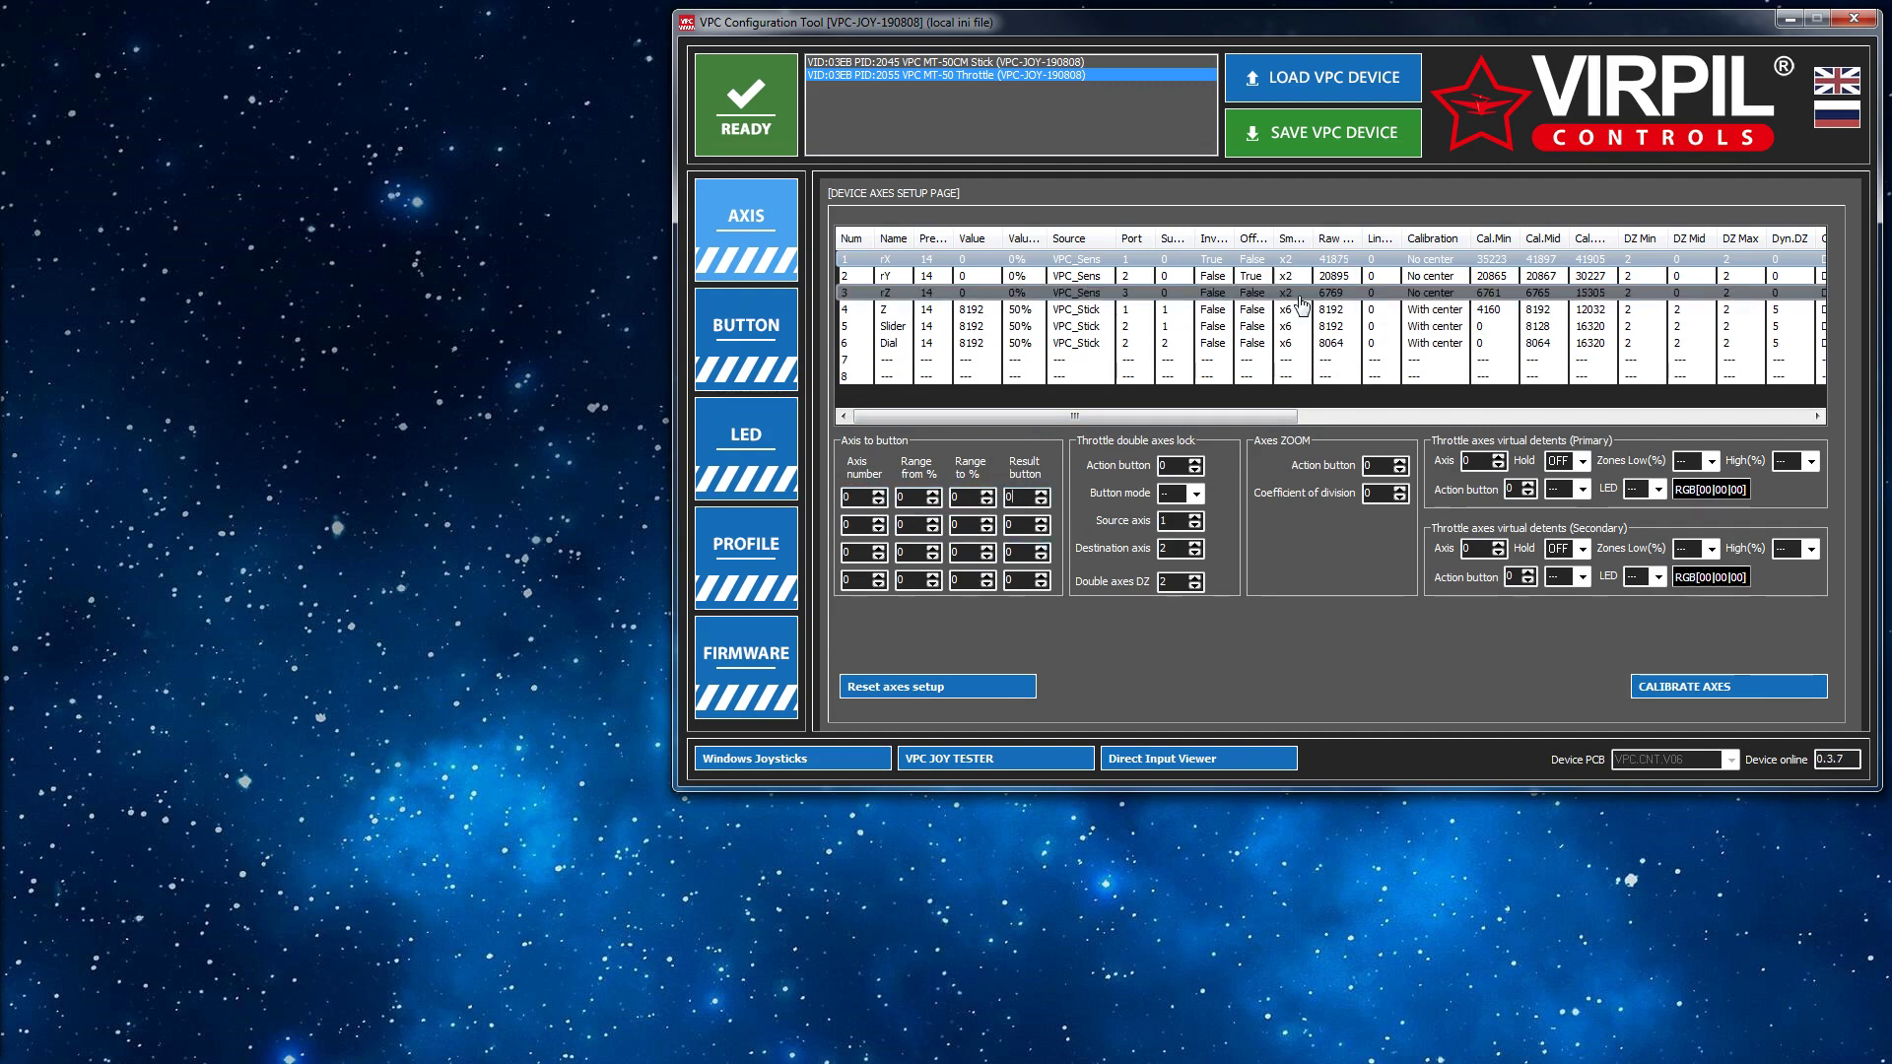
# Step: Write the cleared settings to the device, reload them, and open axis rX's detailed setup
pyautogui.hotkey('ctrl', 's')
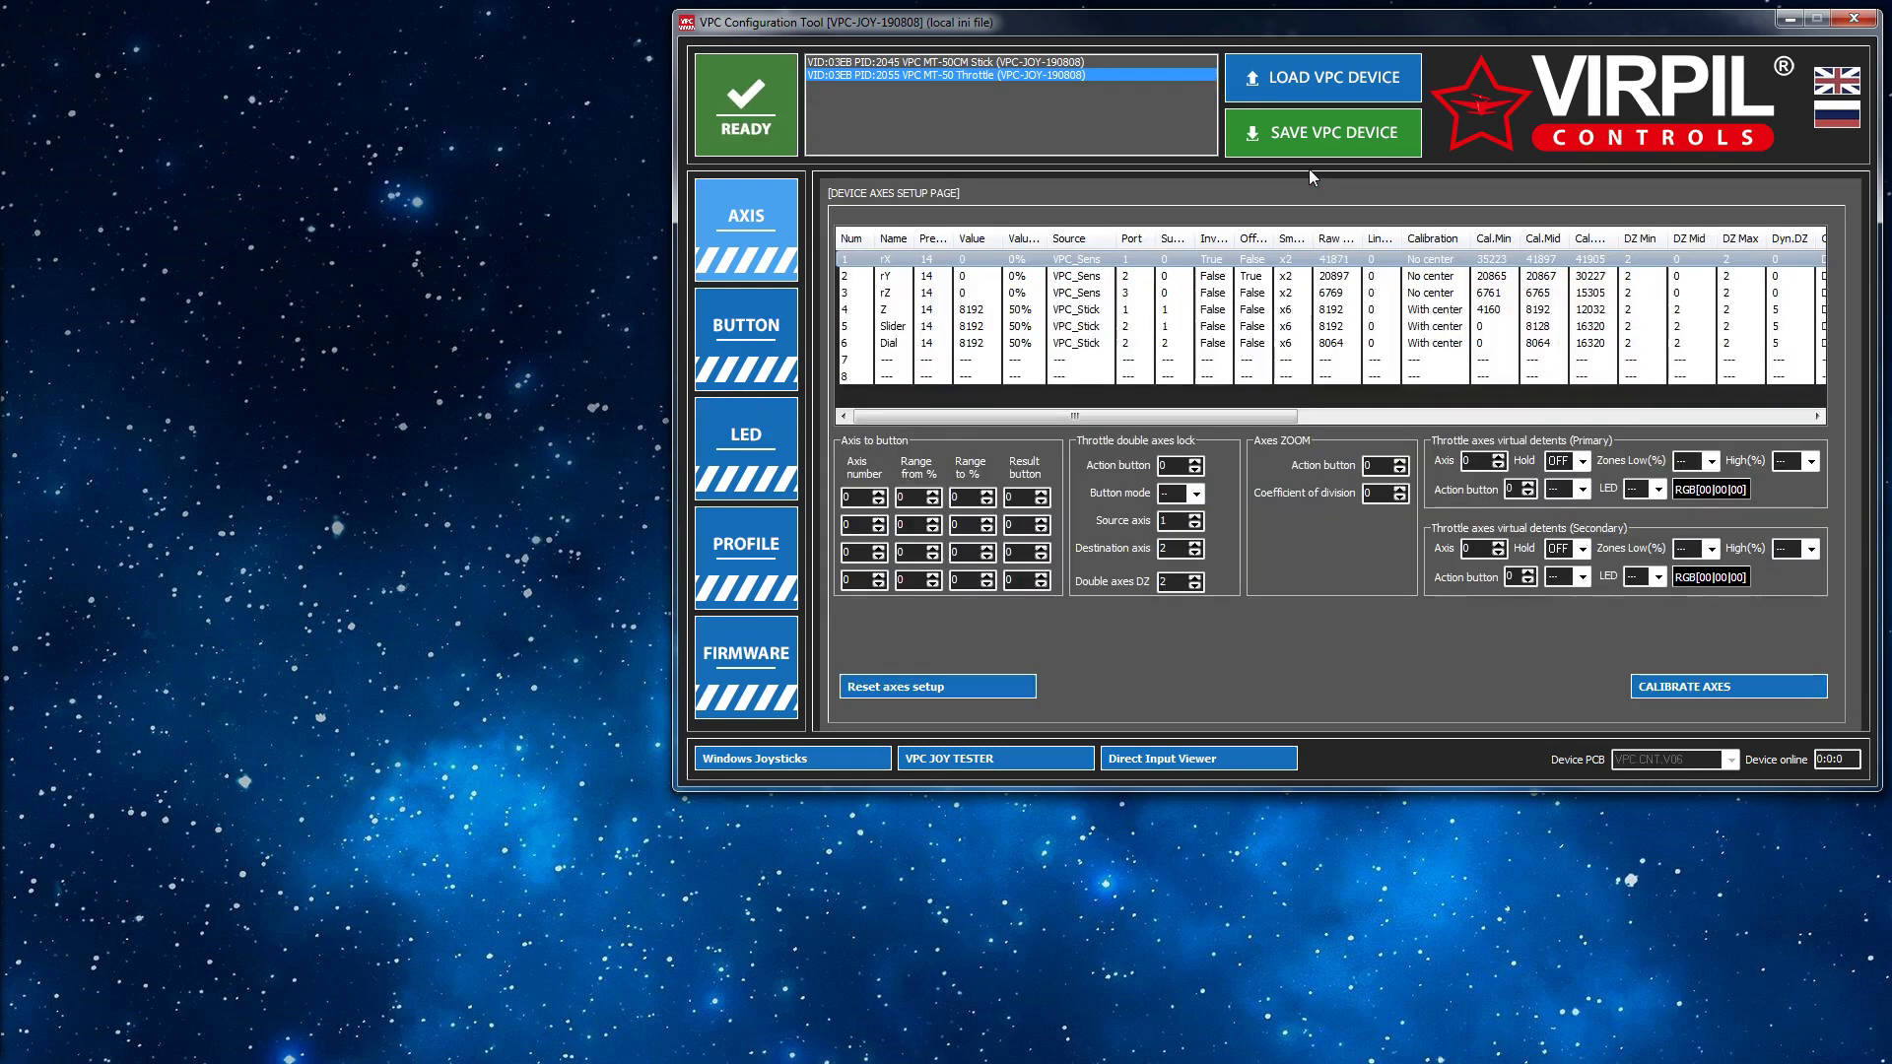
pyautogui.click(1313, 79)
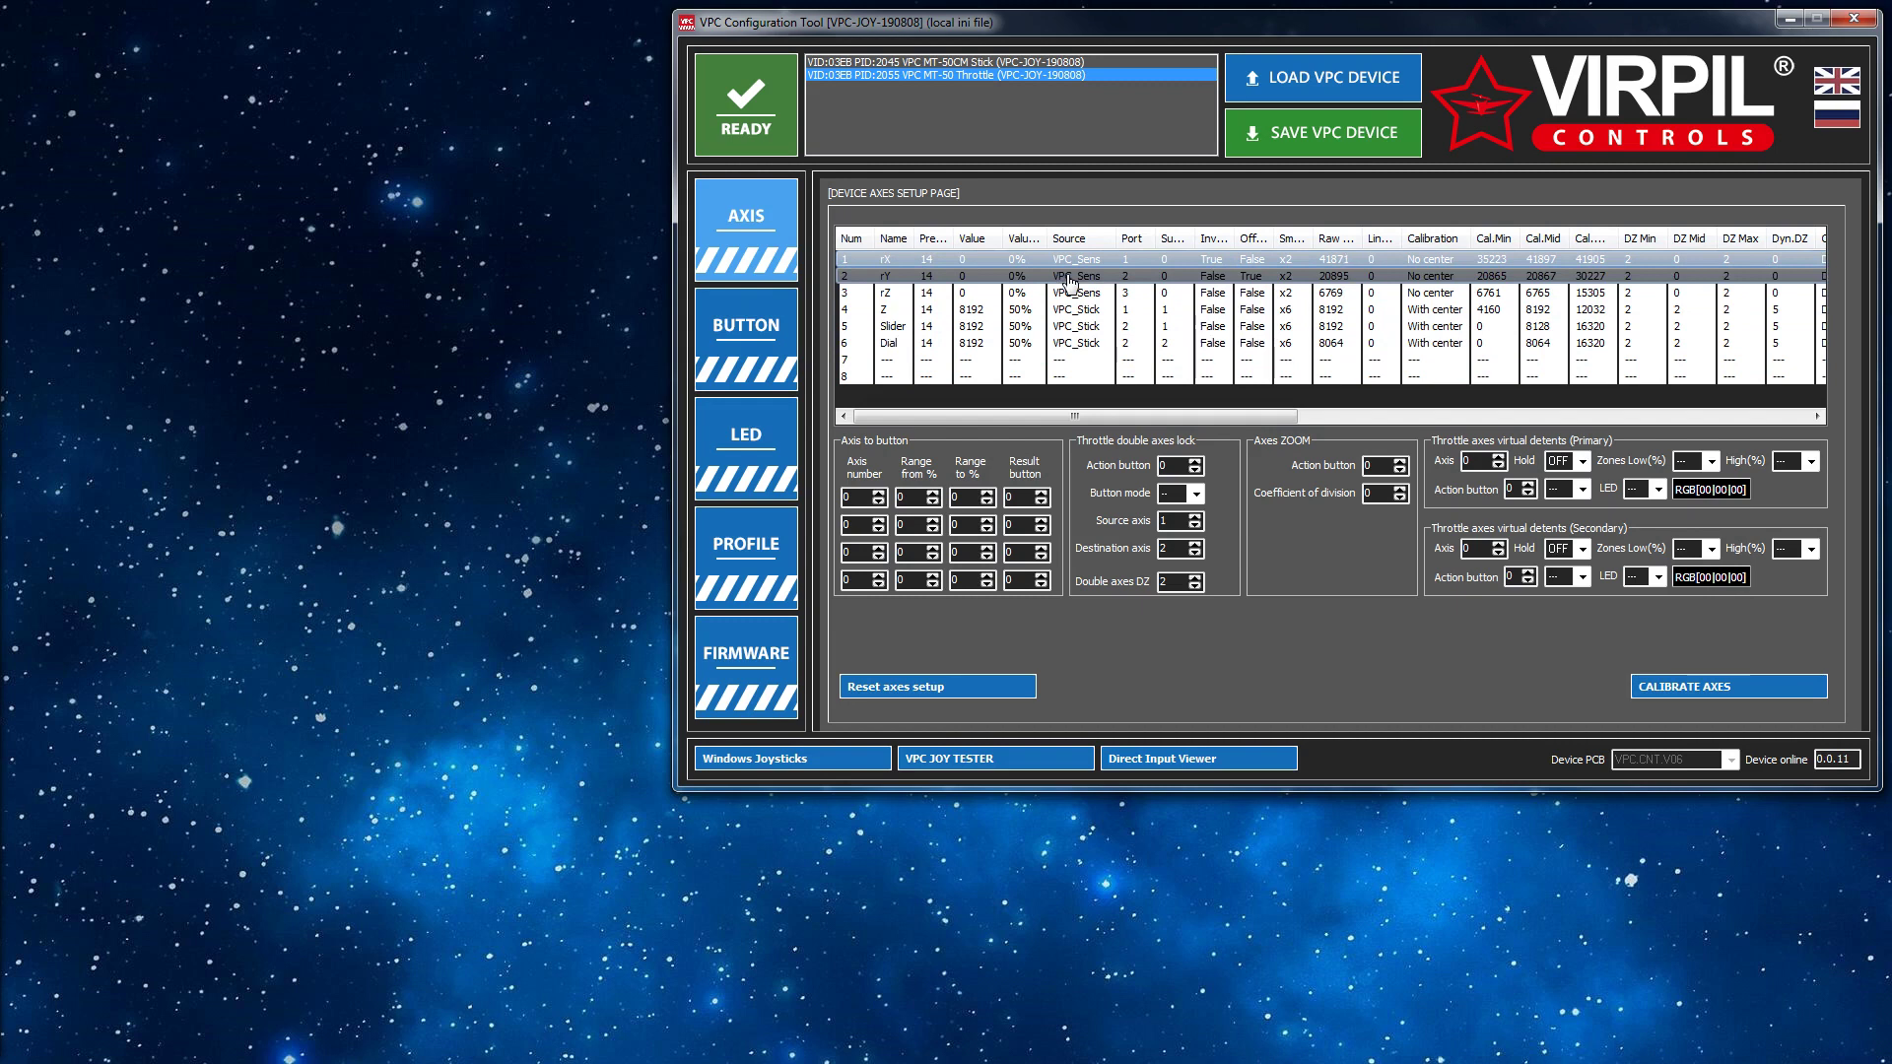
pyautogui.doubleClick(887, 261)
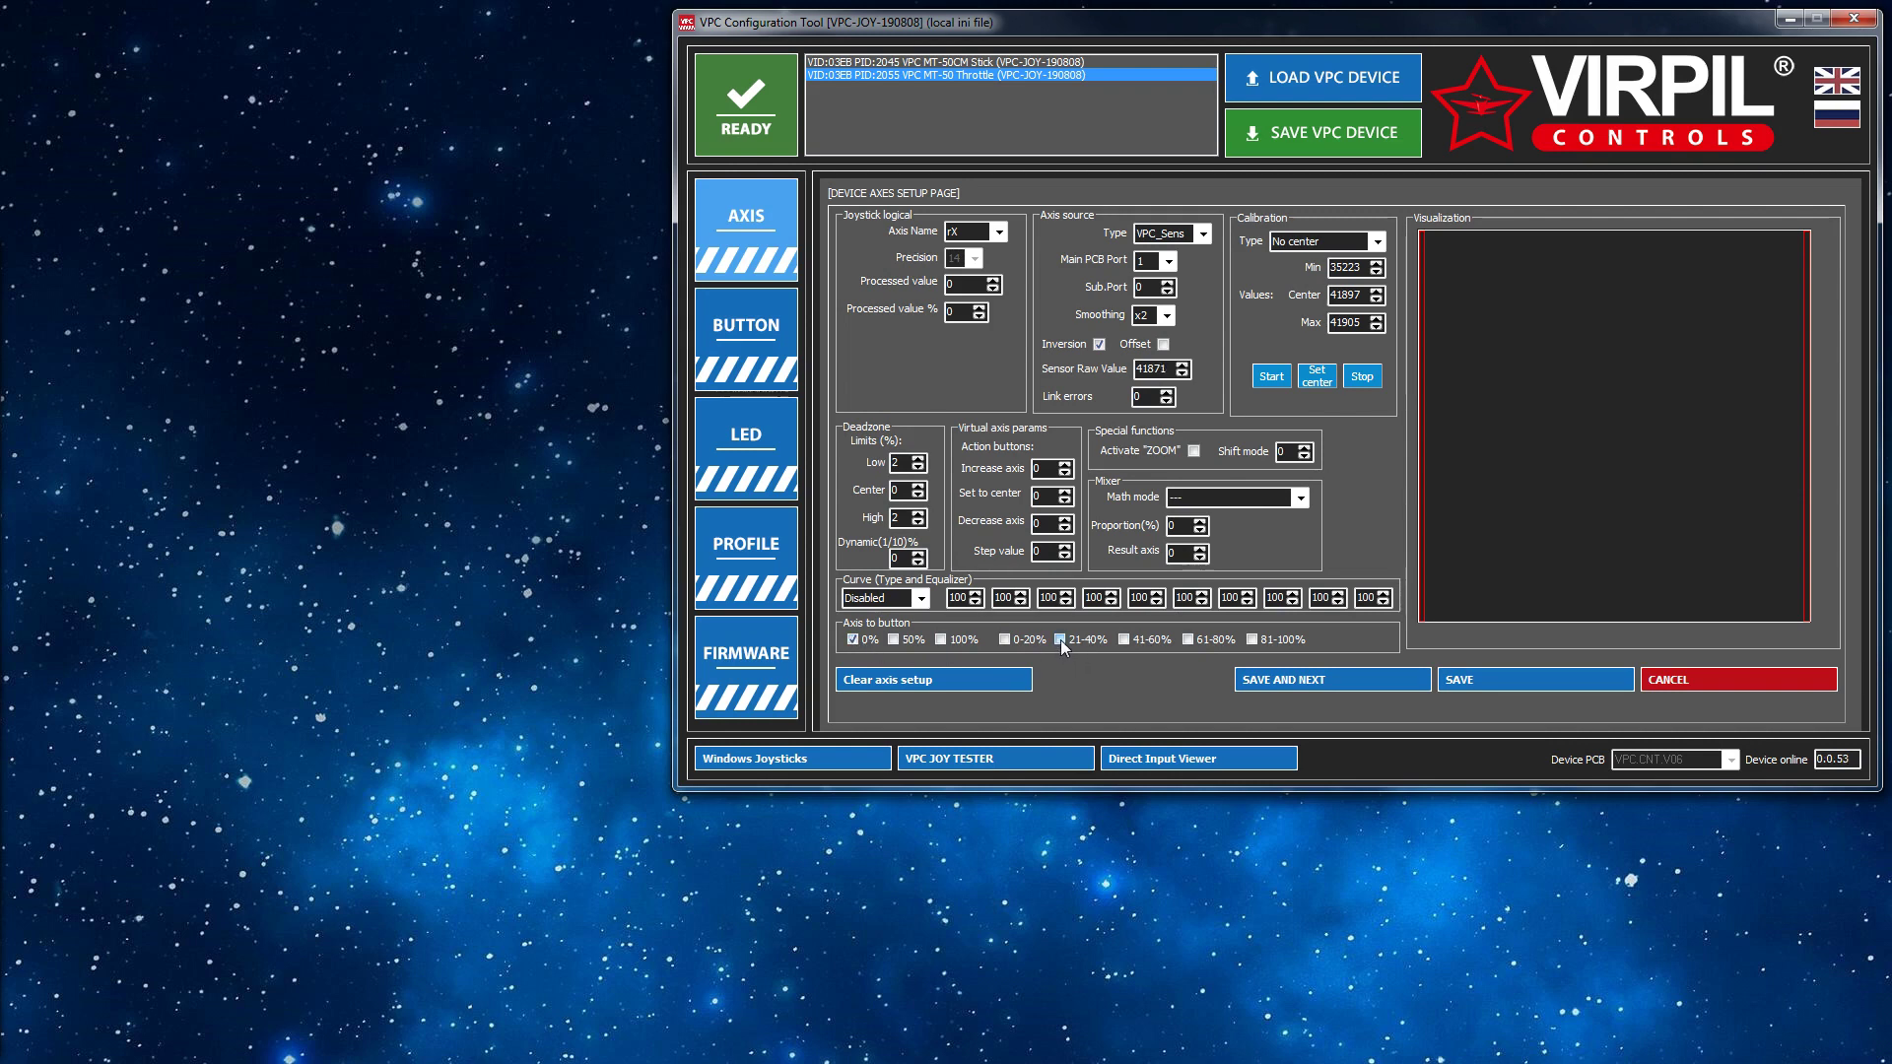
# Step: Save rX's axis-to-button setup with the 0% and 21–40% options ticked
pyautogui.click(1522, 687)
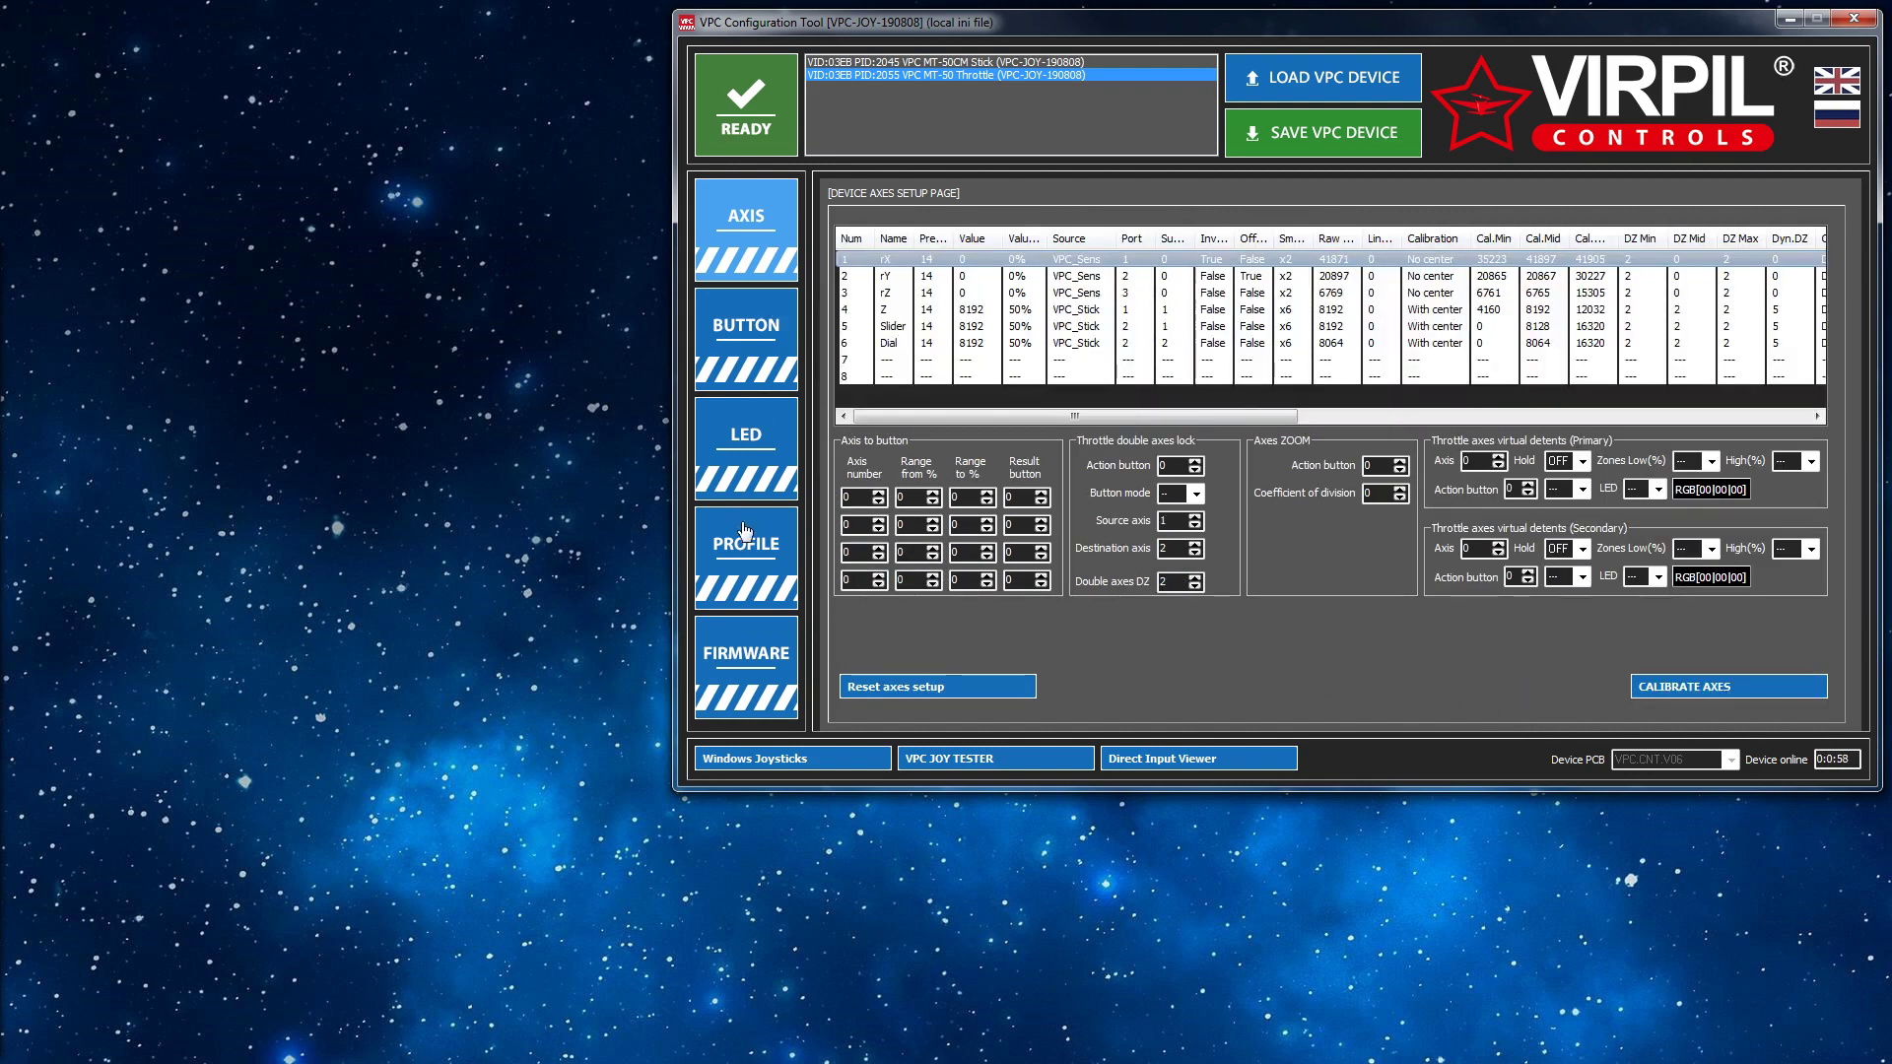
# Step: Show the button page and highlight map entries [68] rX 0% and [69] rX 21–40%
pyautogui.click(744, 326)
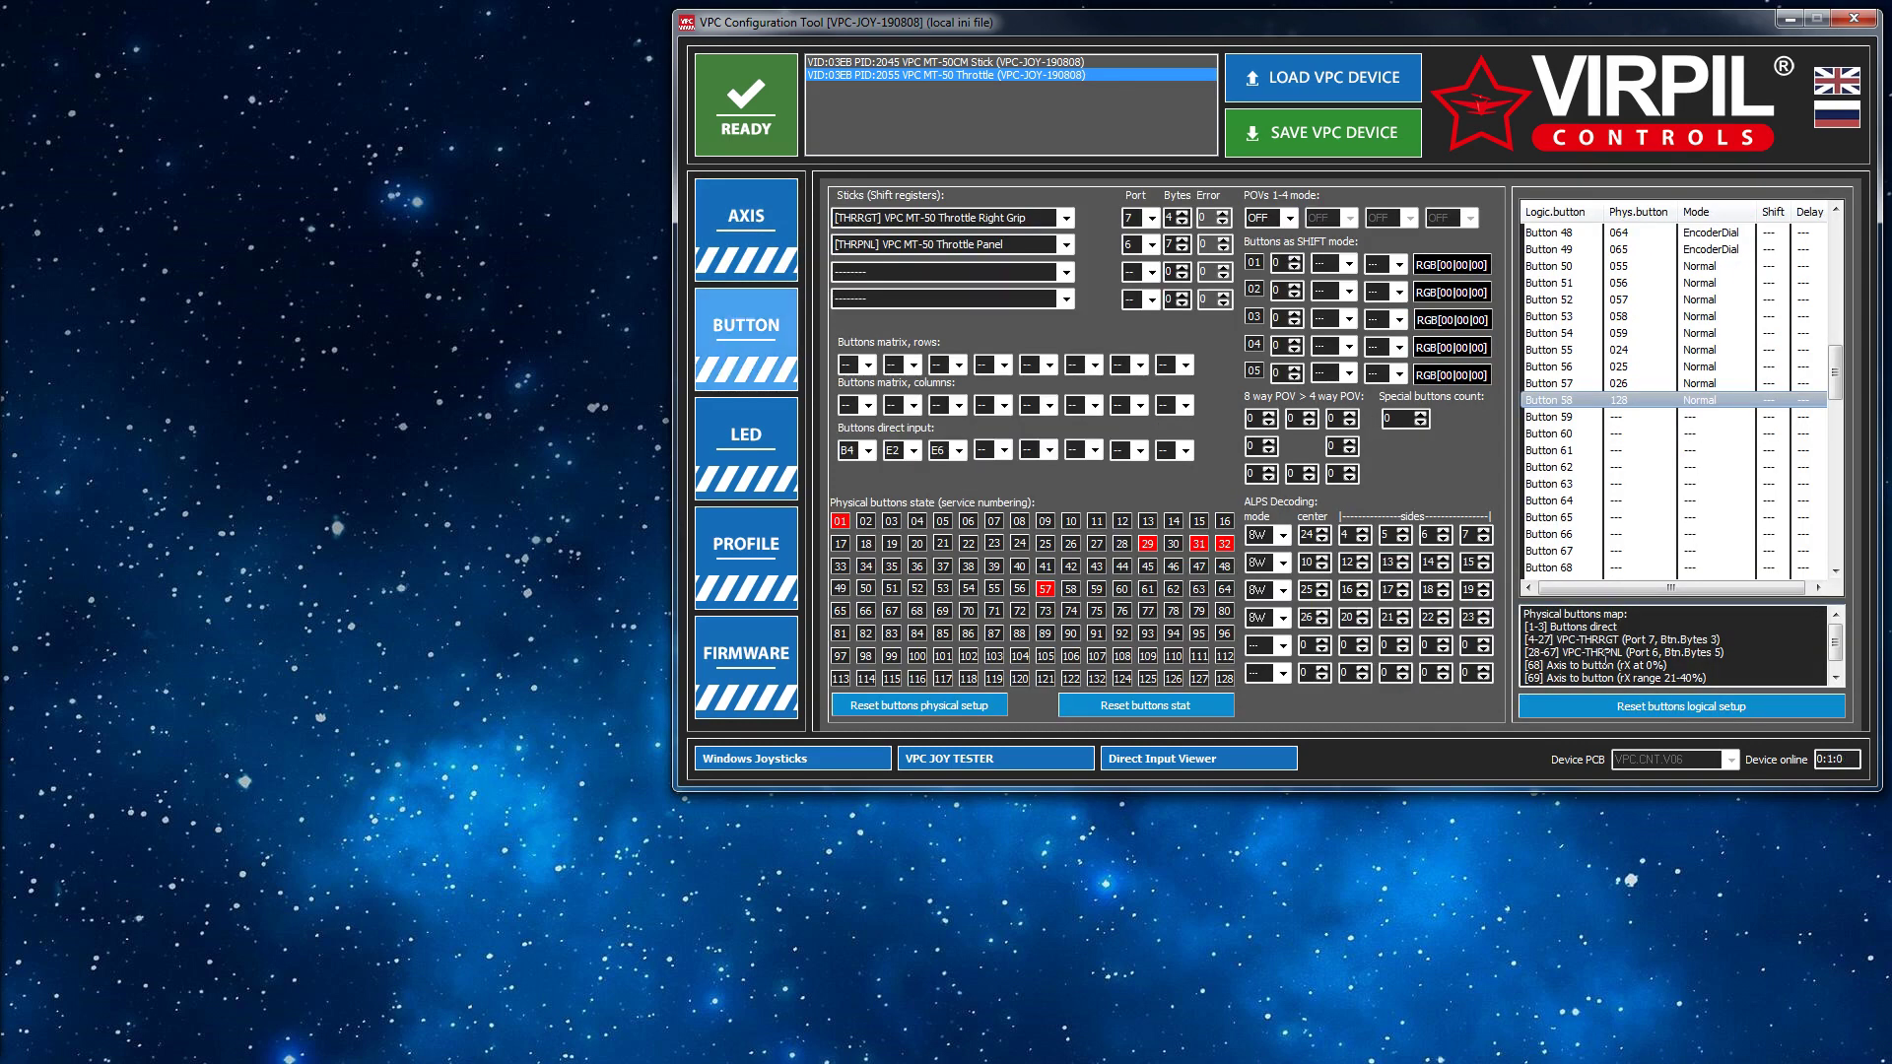
pyautogui.moveTo(1707, 678); pyautogui.dragTo(1517, 670)
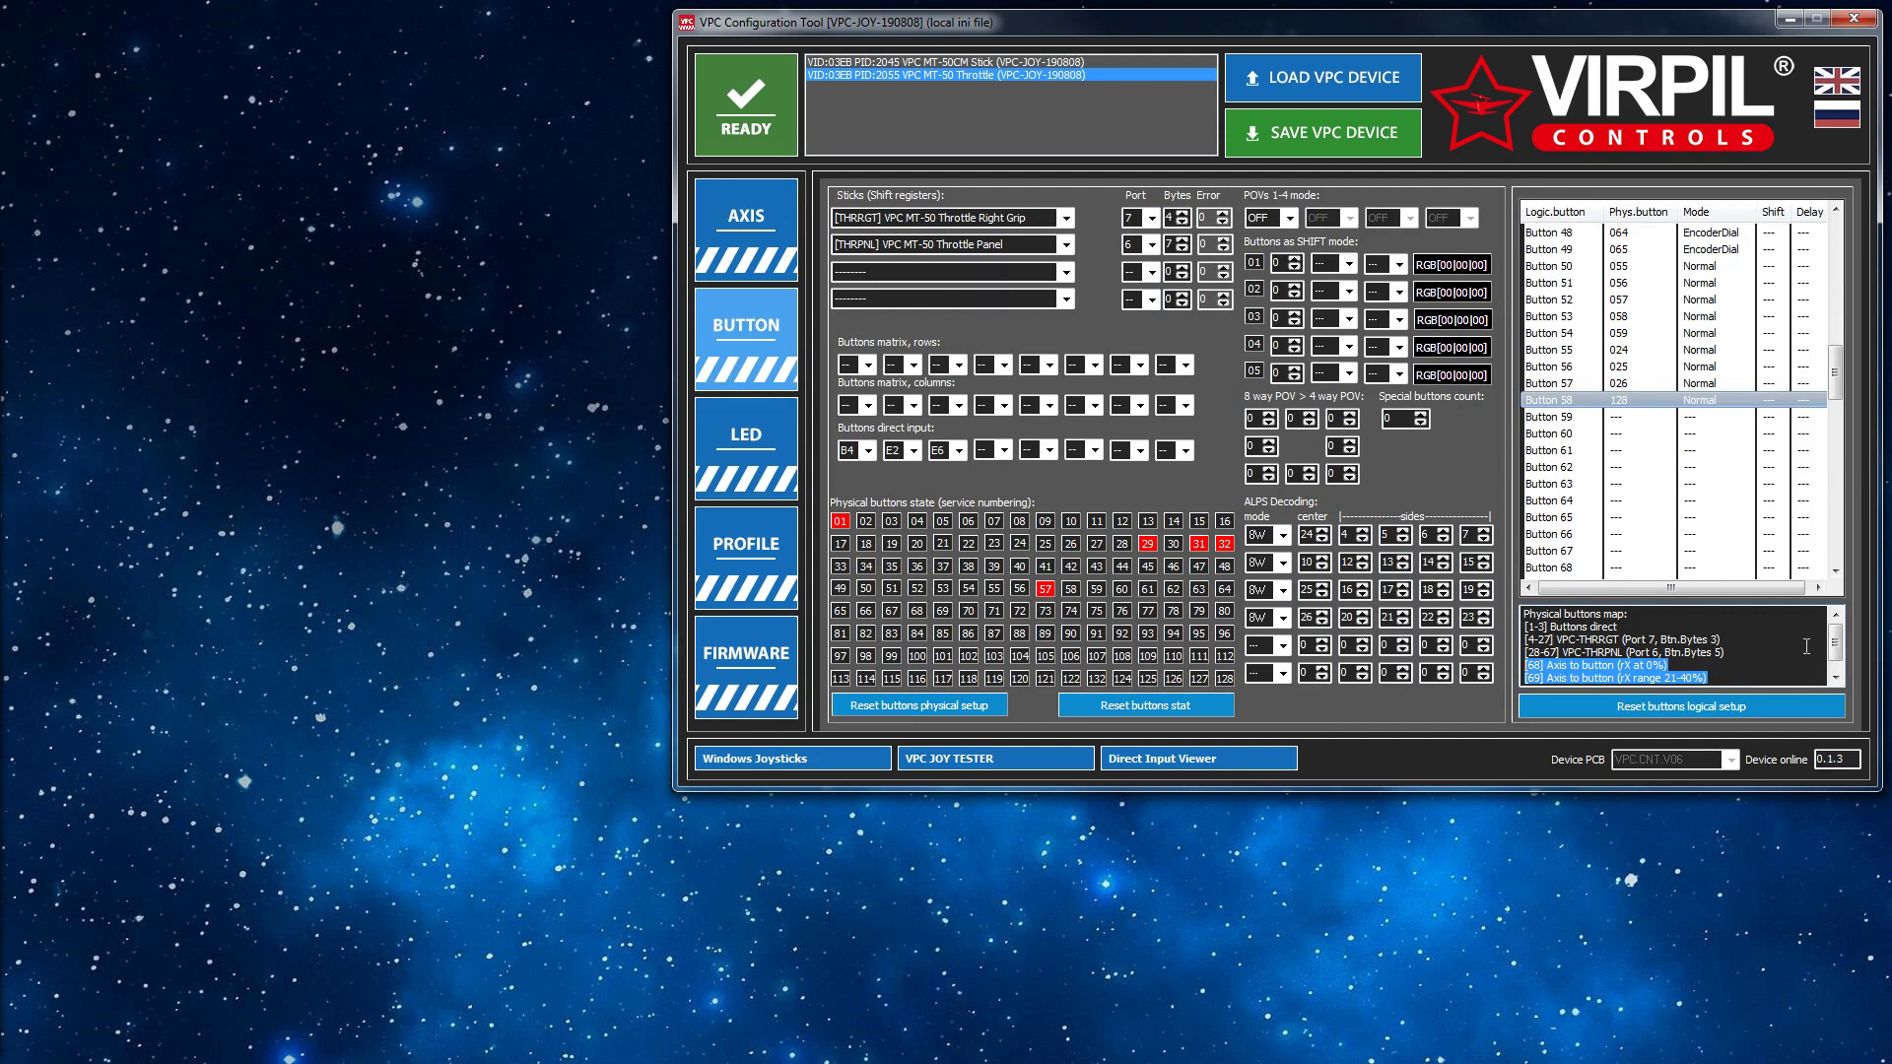
pyautogui.moveTo(1836, 643); pyautogui.dragTo(1839, 658)
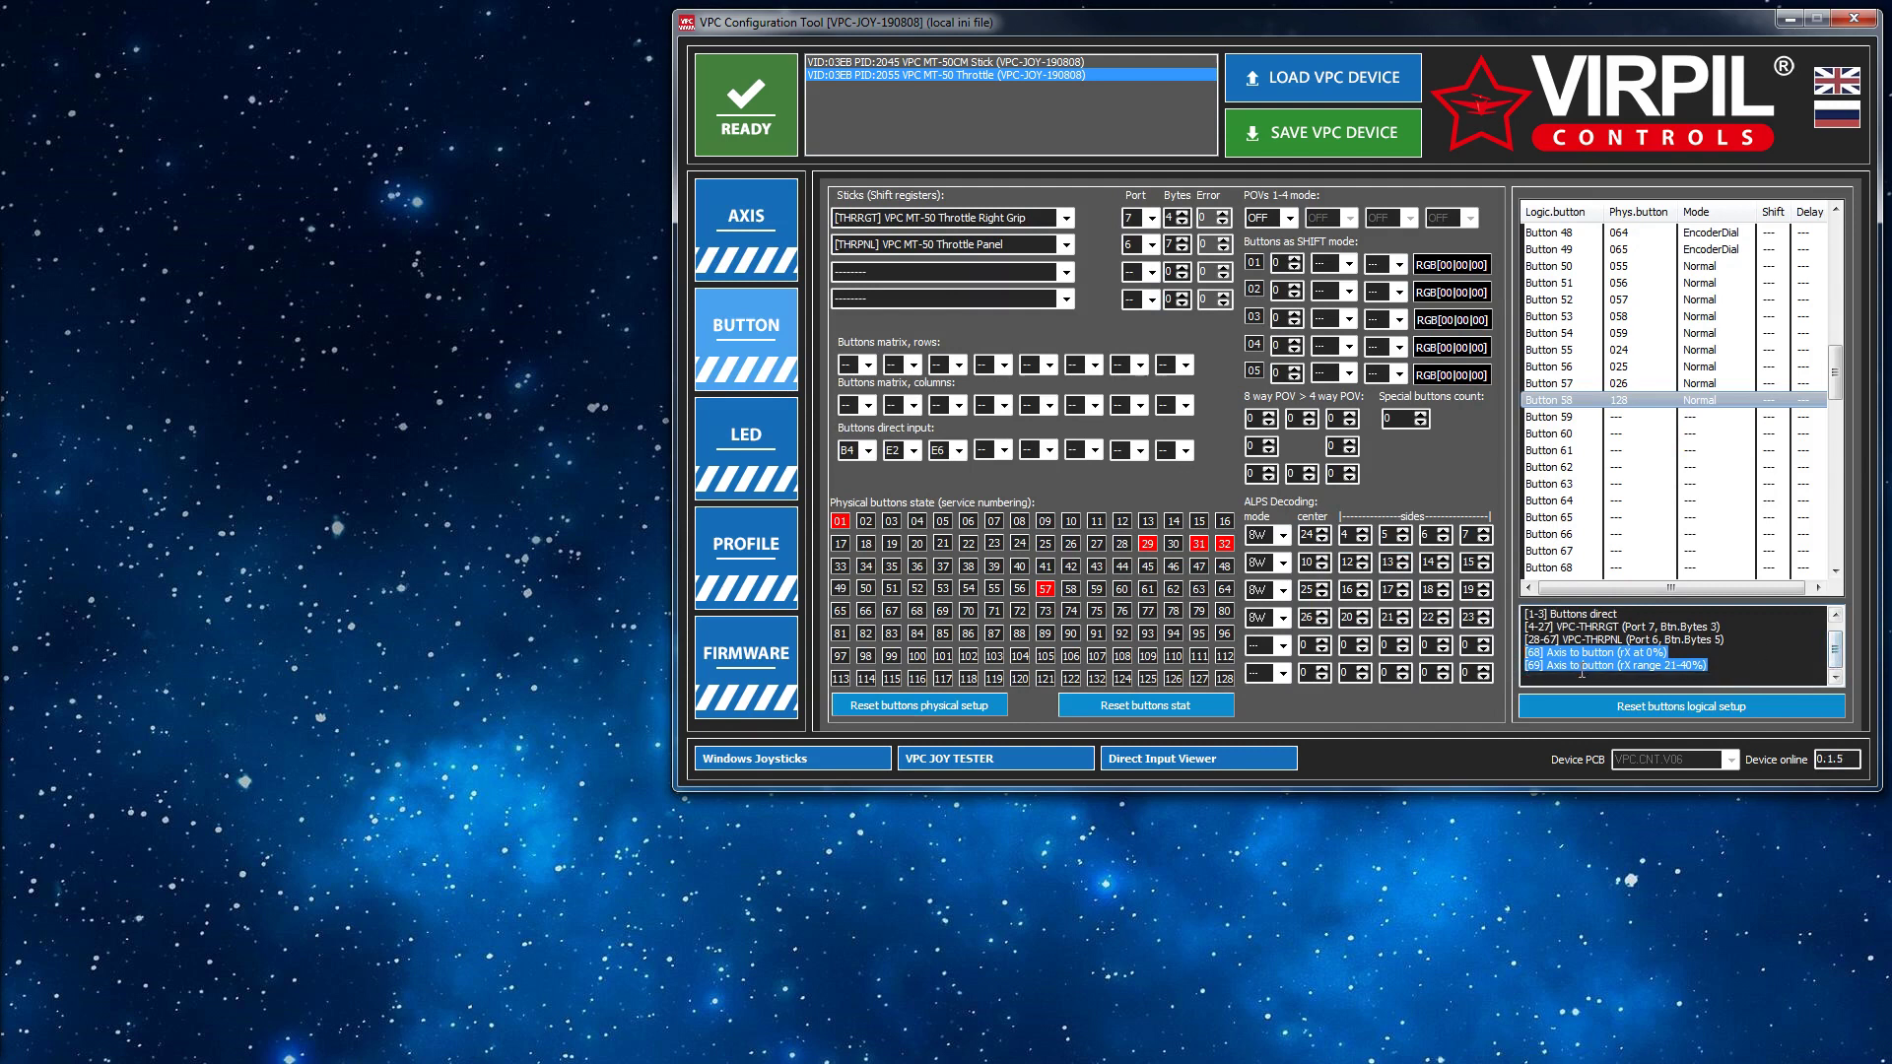
pyautogui.click(1715, 665)
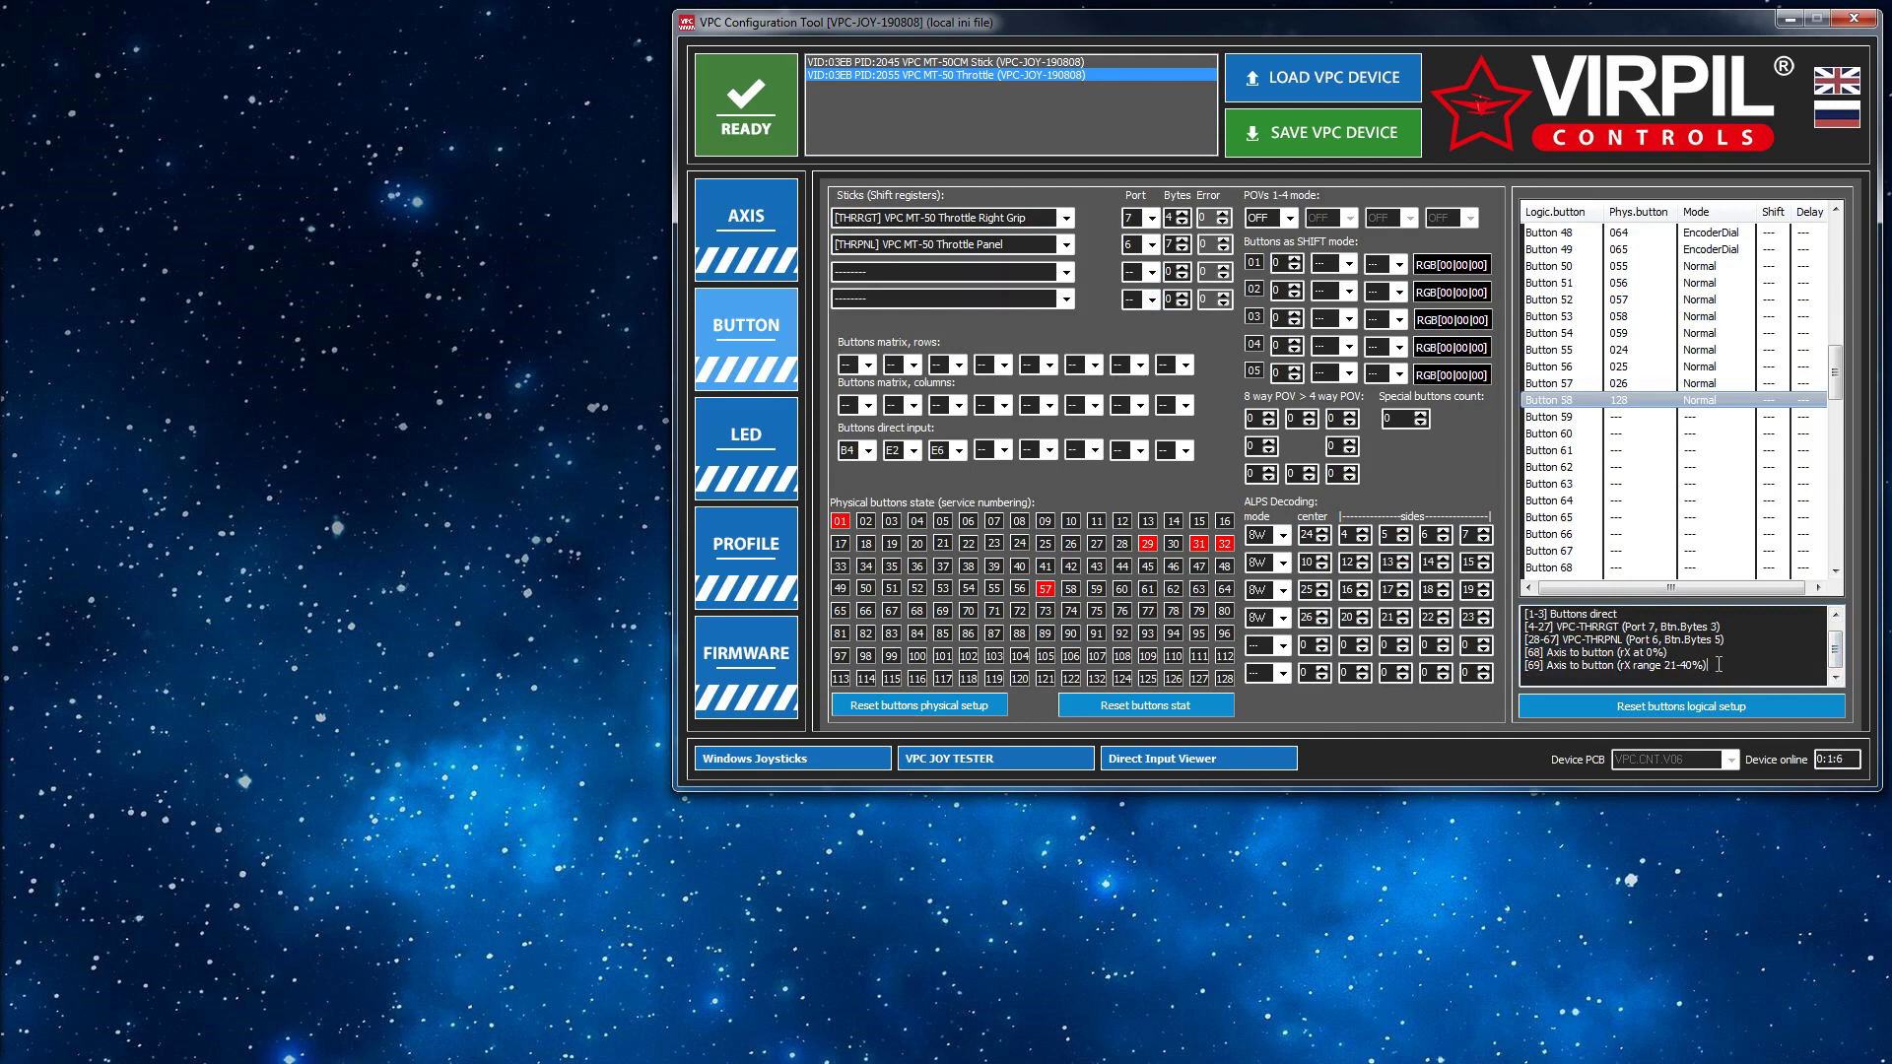
pyautogui.moveTo(1715, 665); pyautogui.dragTo(1504, 652)
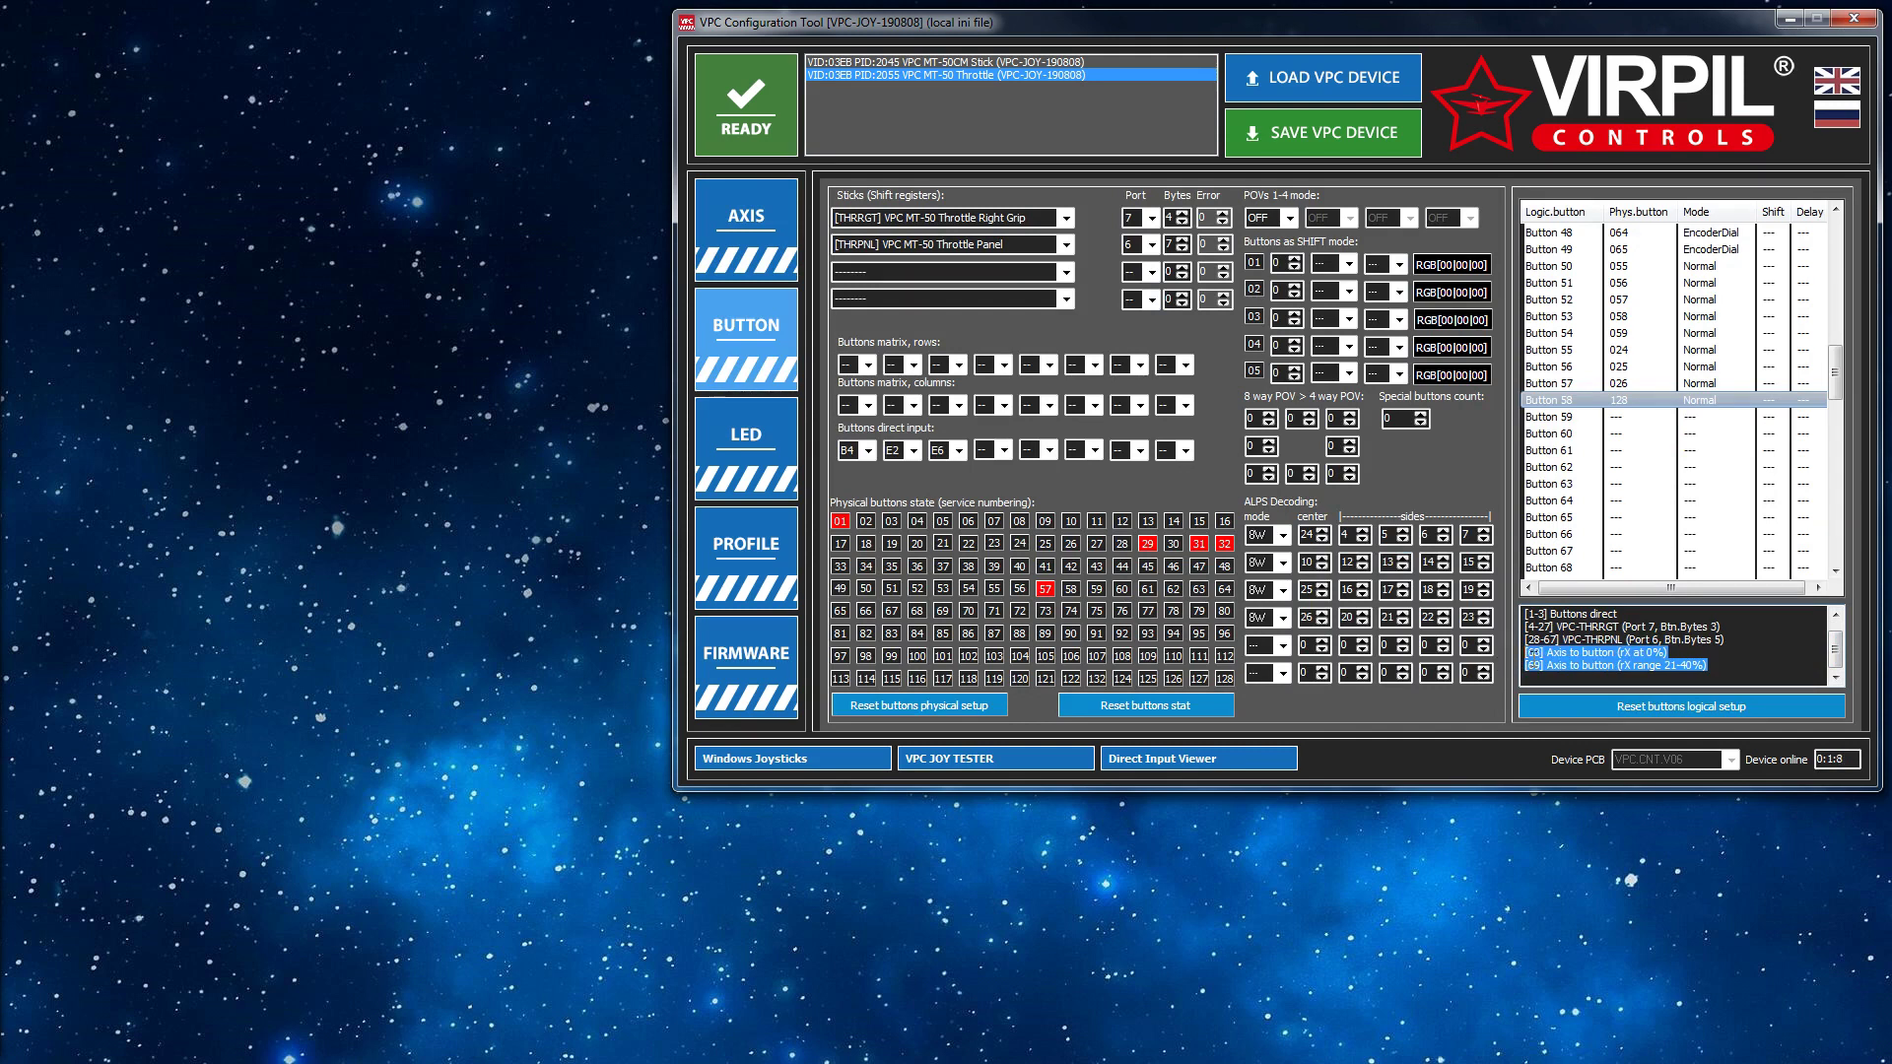
pyautogui.click(1540, 665)
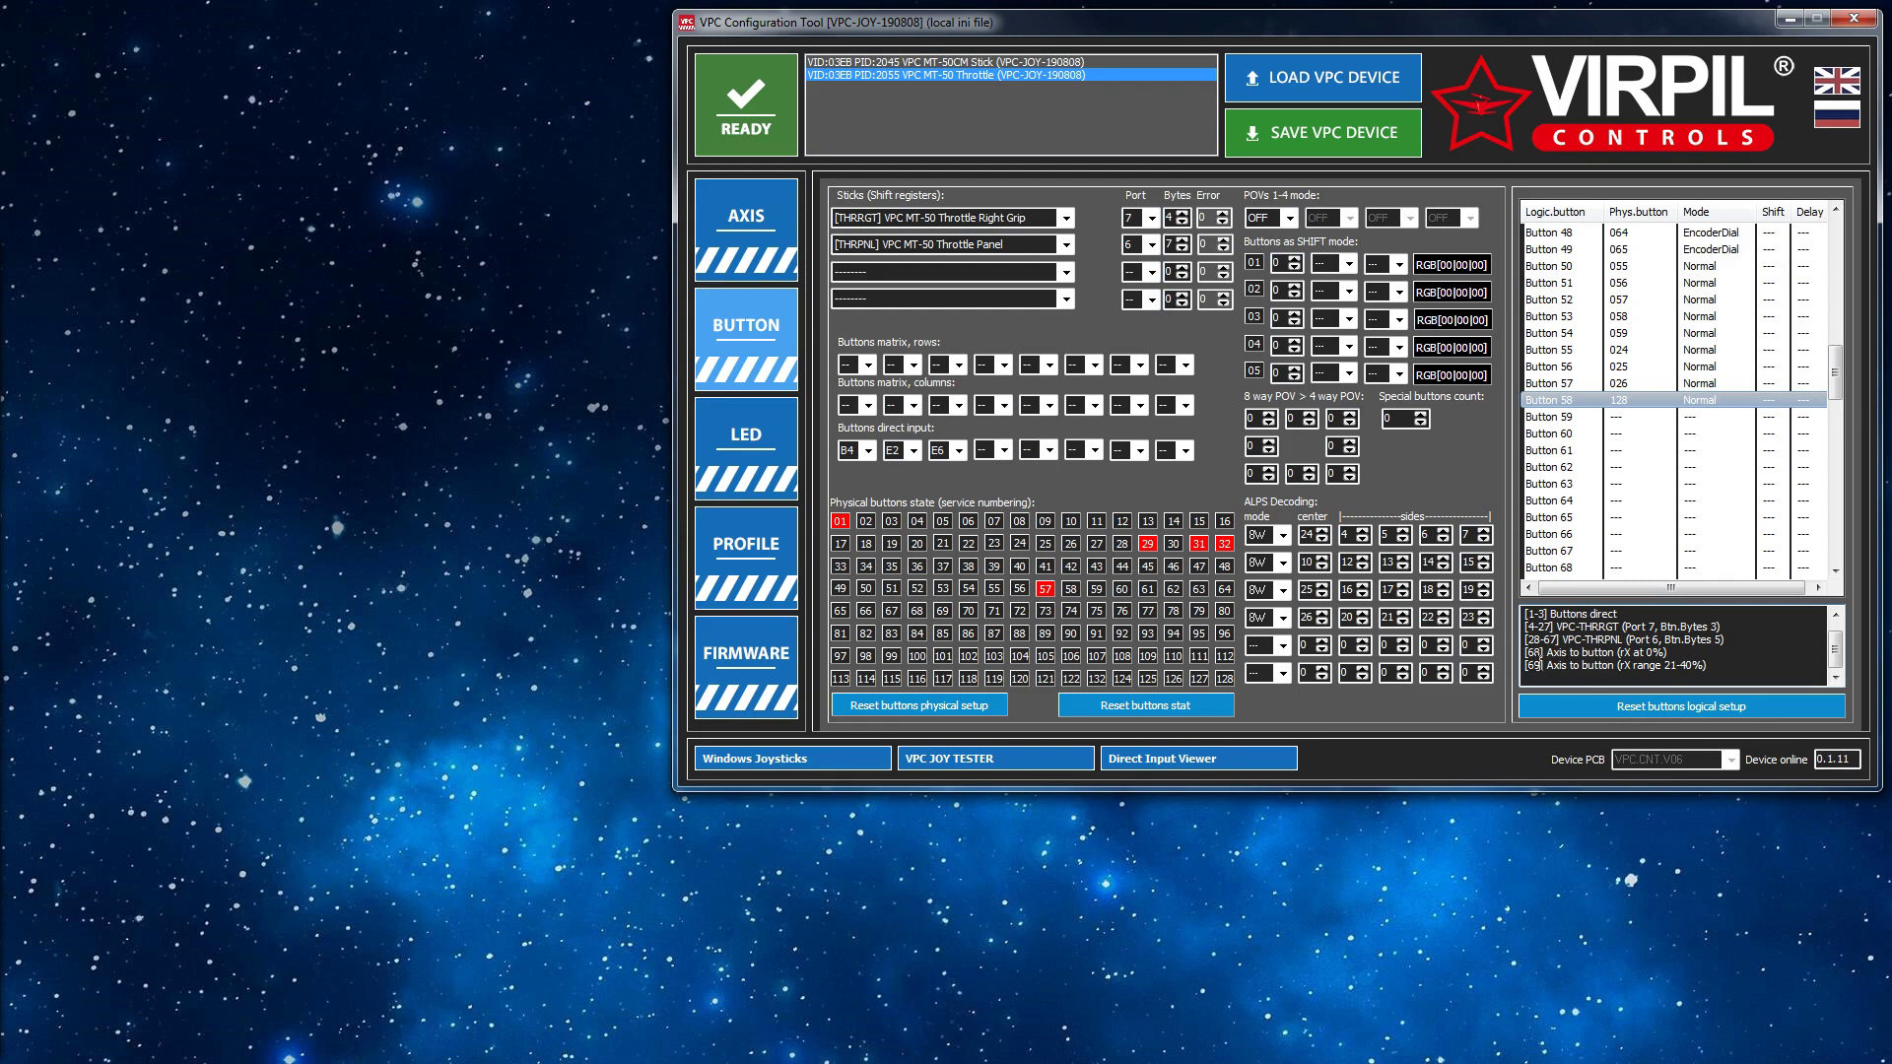
pyautogui.doubleClick(1638, 402)
pyautogui.click(1588, 414)
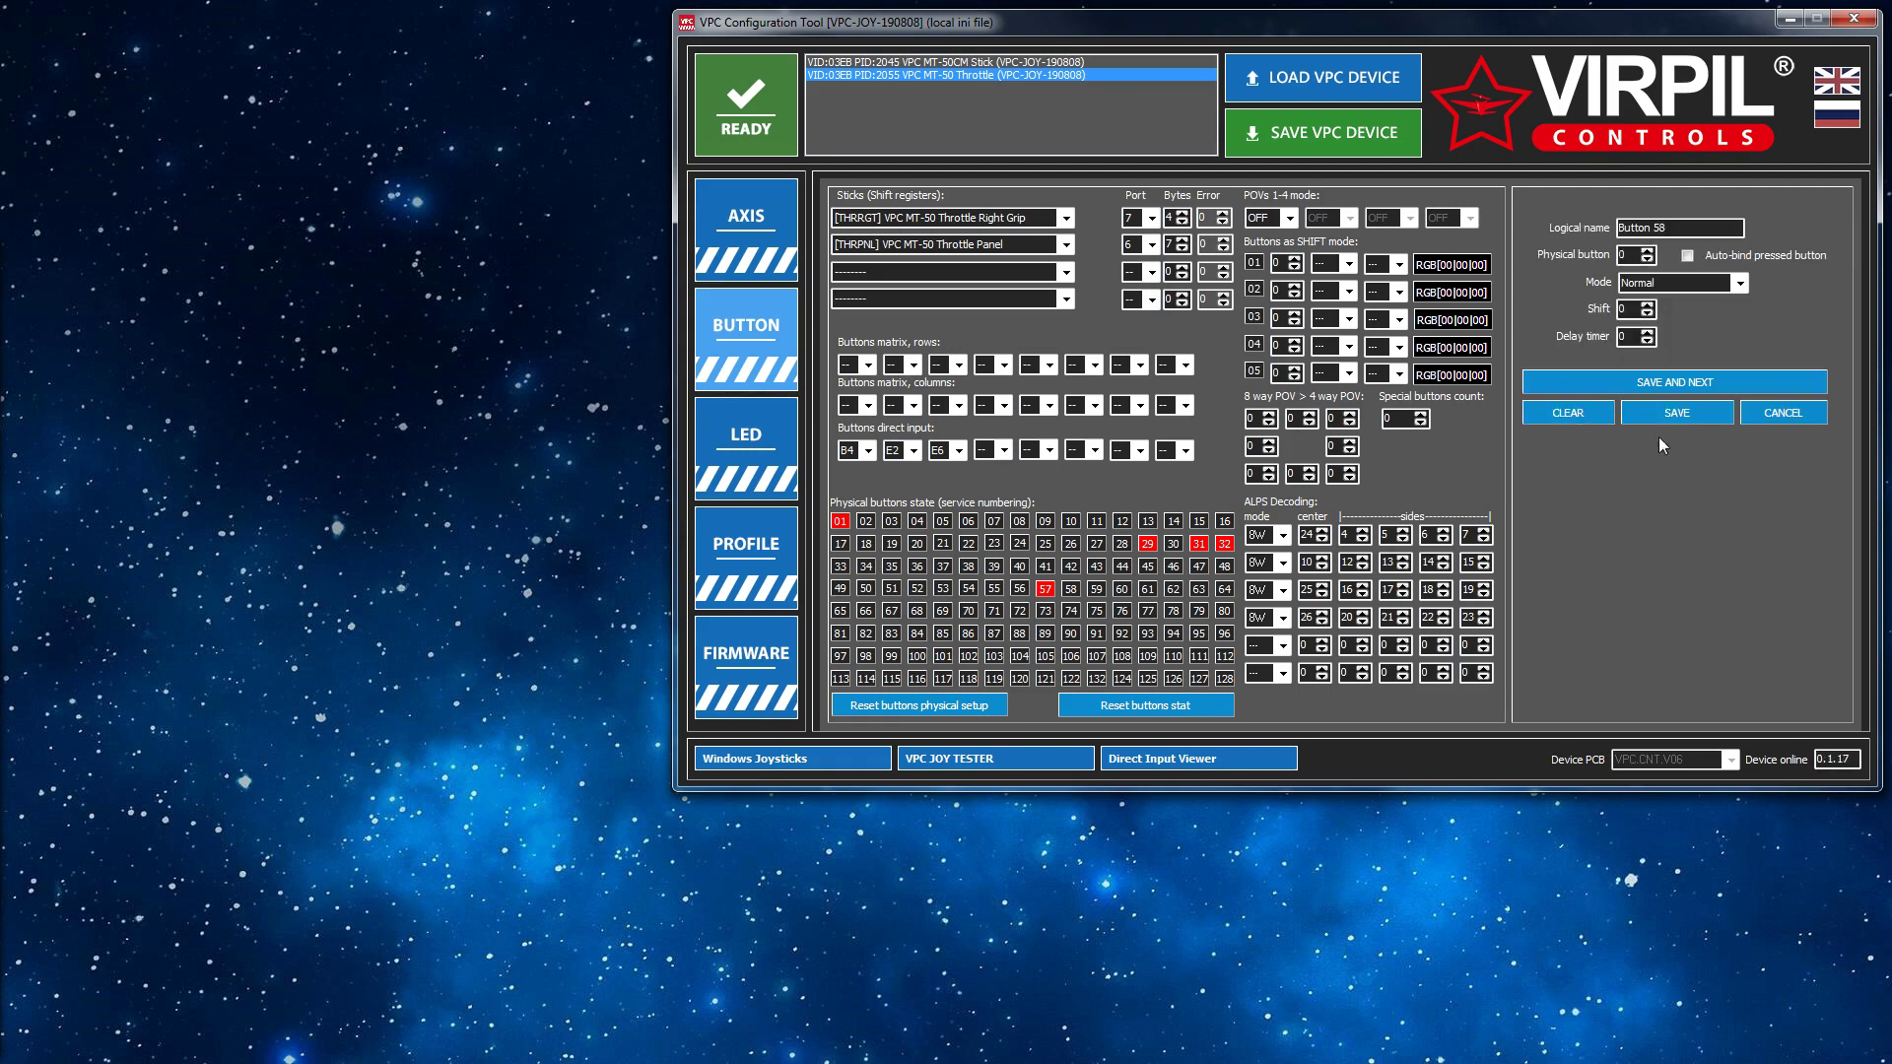
pyautogui.click(1660, 414)
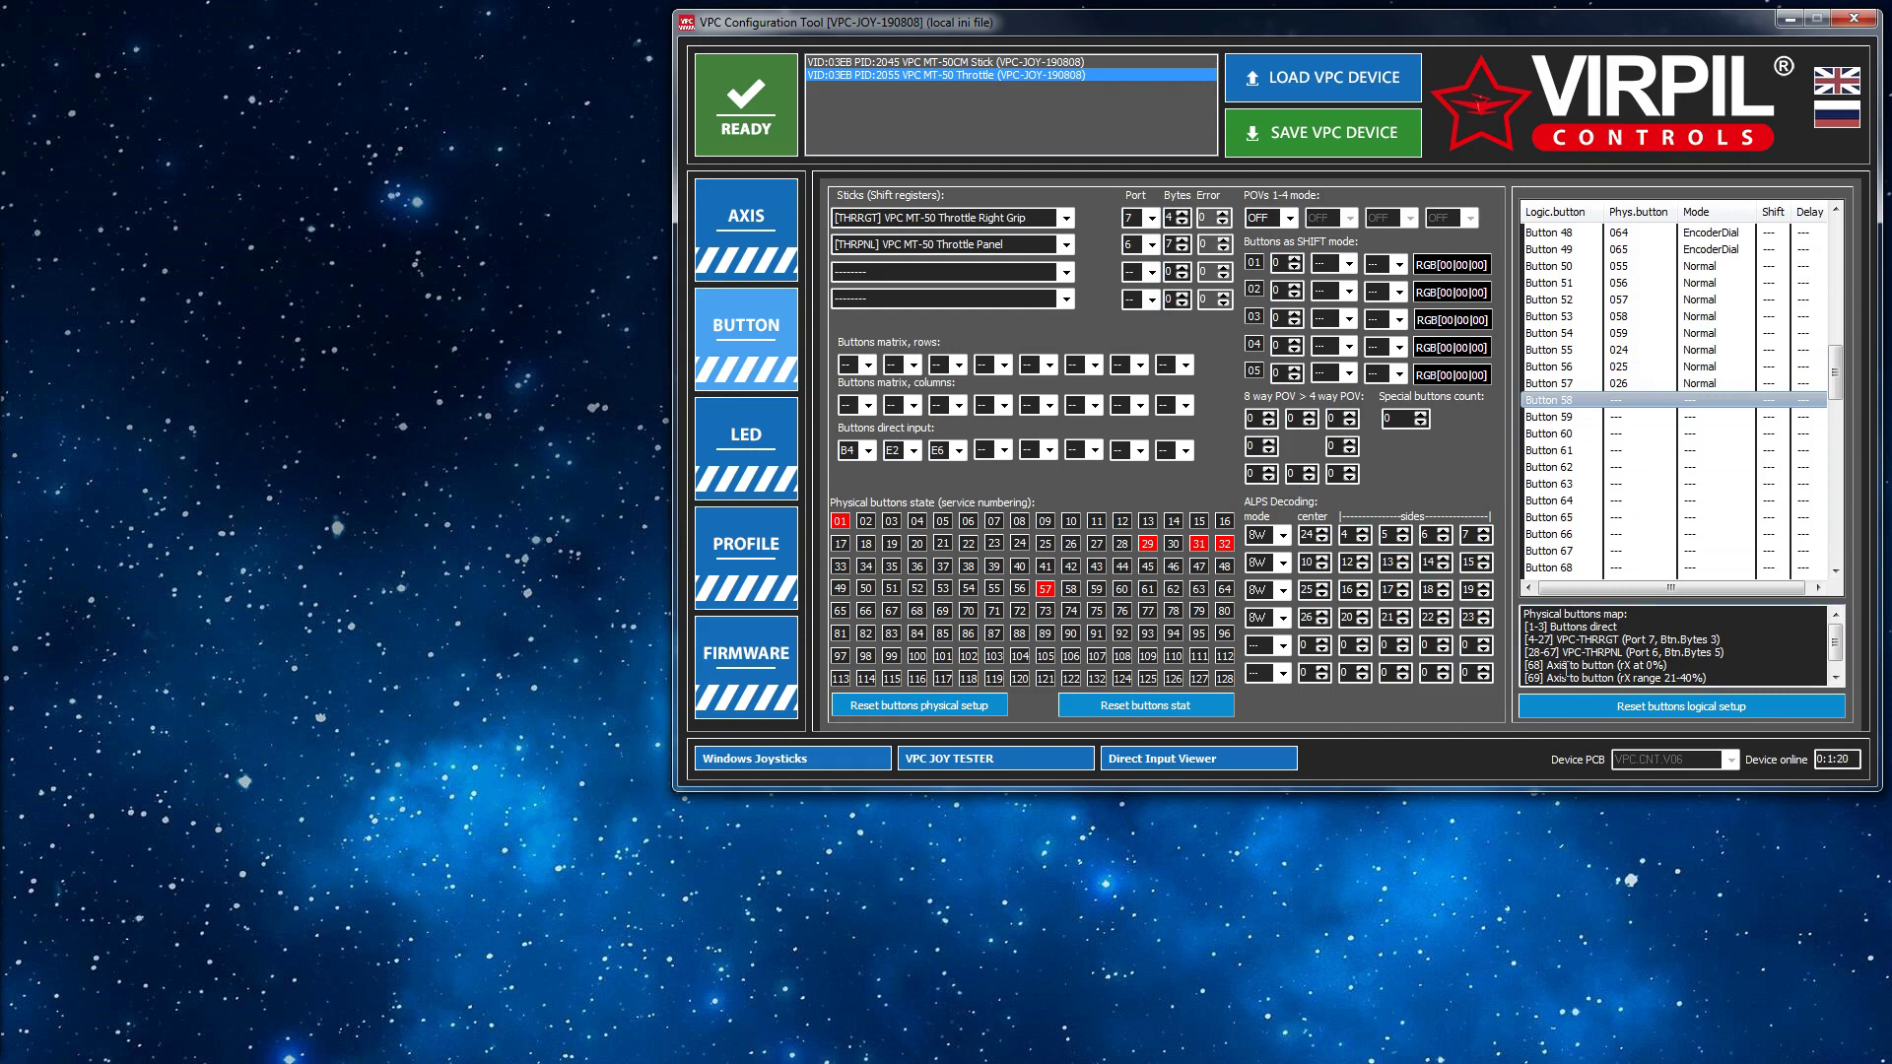
pyautogui.doubleClick(1638, 401)
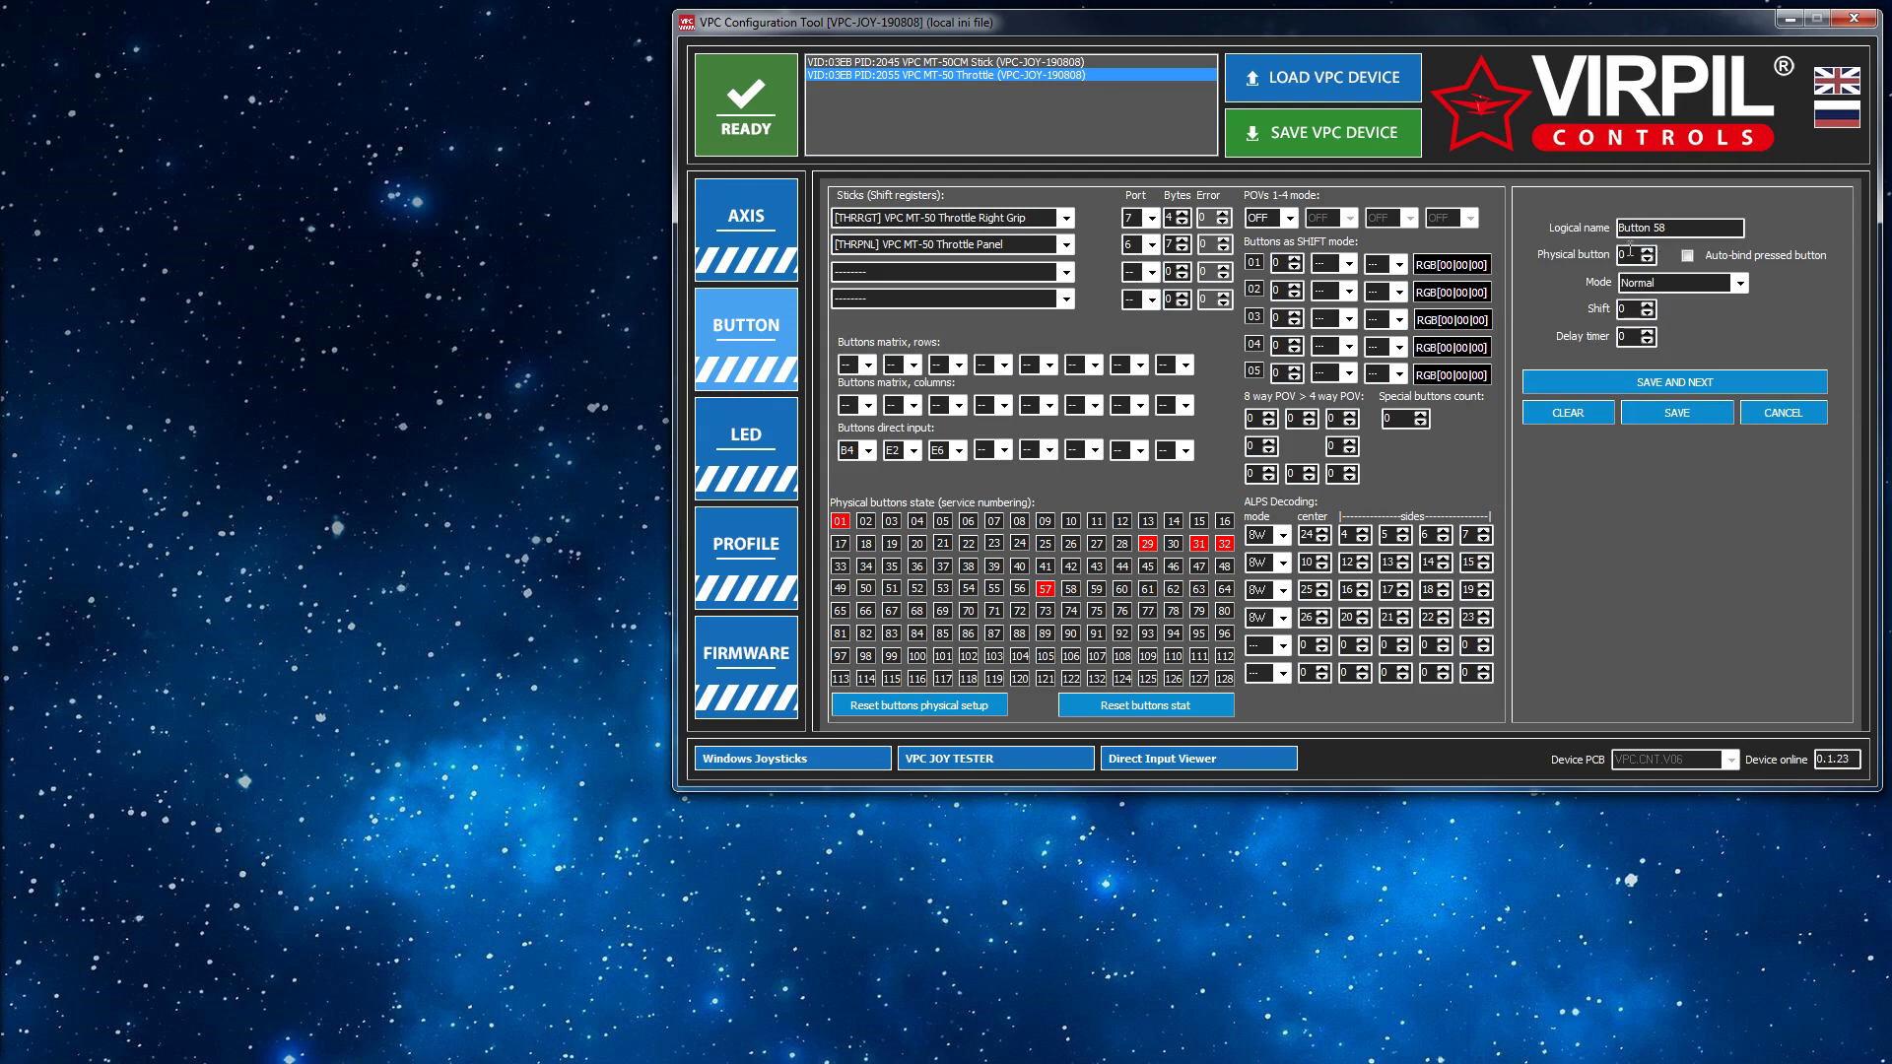
pyautogui.moveTo(1636, 254); pyautogui.dragTo(1604, 258)
pyautogui.write('68')
pyautogui.click(1683, 382)
pyautogui.moveTo(1639, 257); pyautogui.dragTo(1578, 259)
pyautogui.write('69')
pyautogui.click(1677, 412)
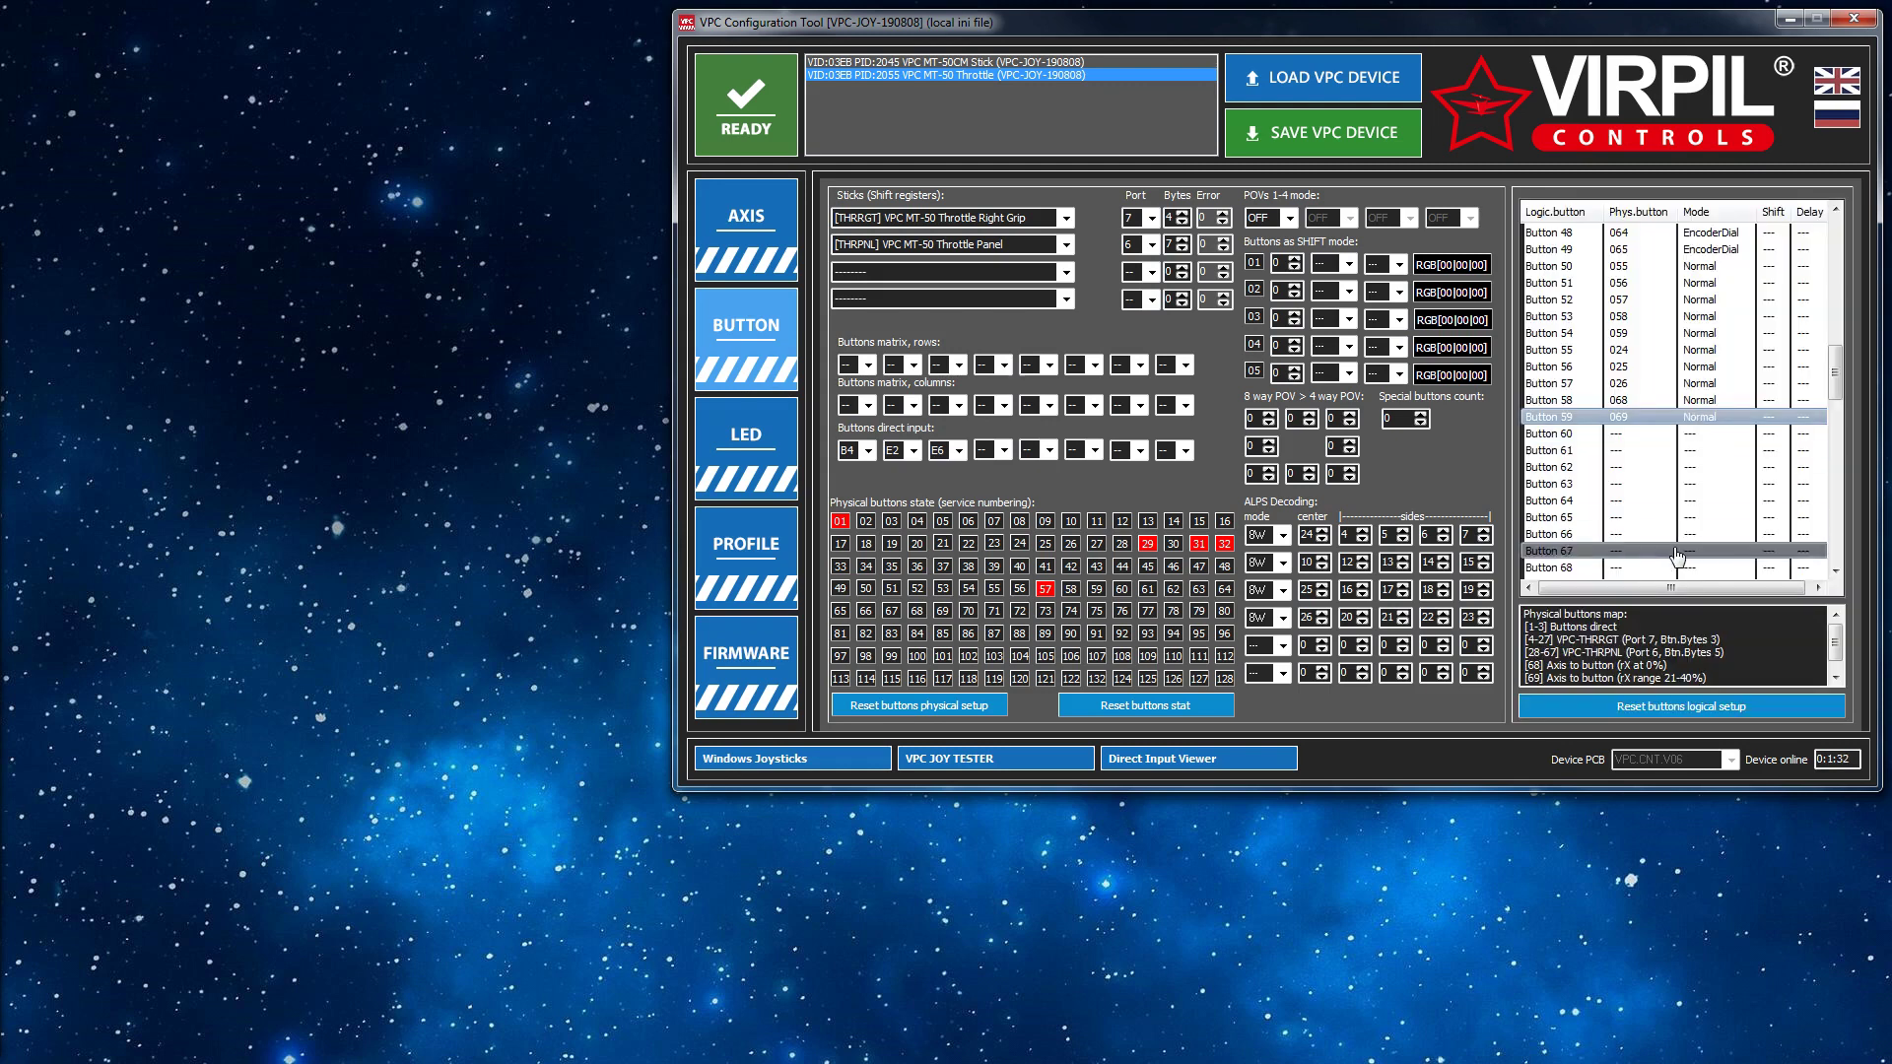
pyautogui.moveTo(1727, 674); pyautogui.dragTo(1522, 678)
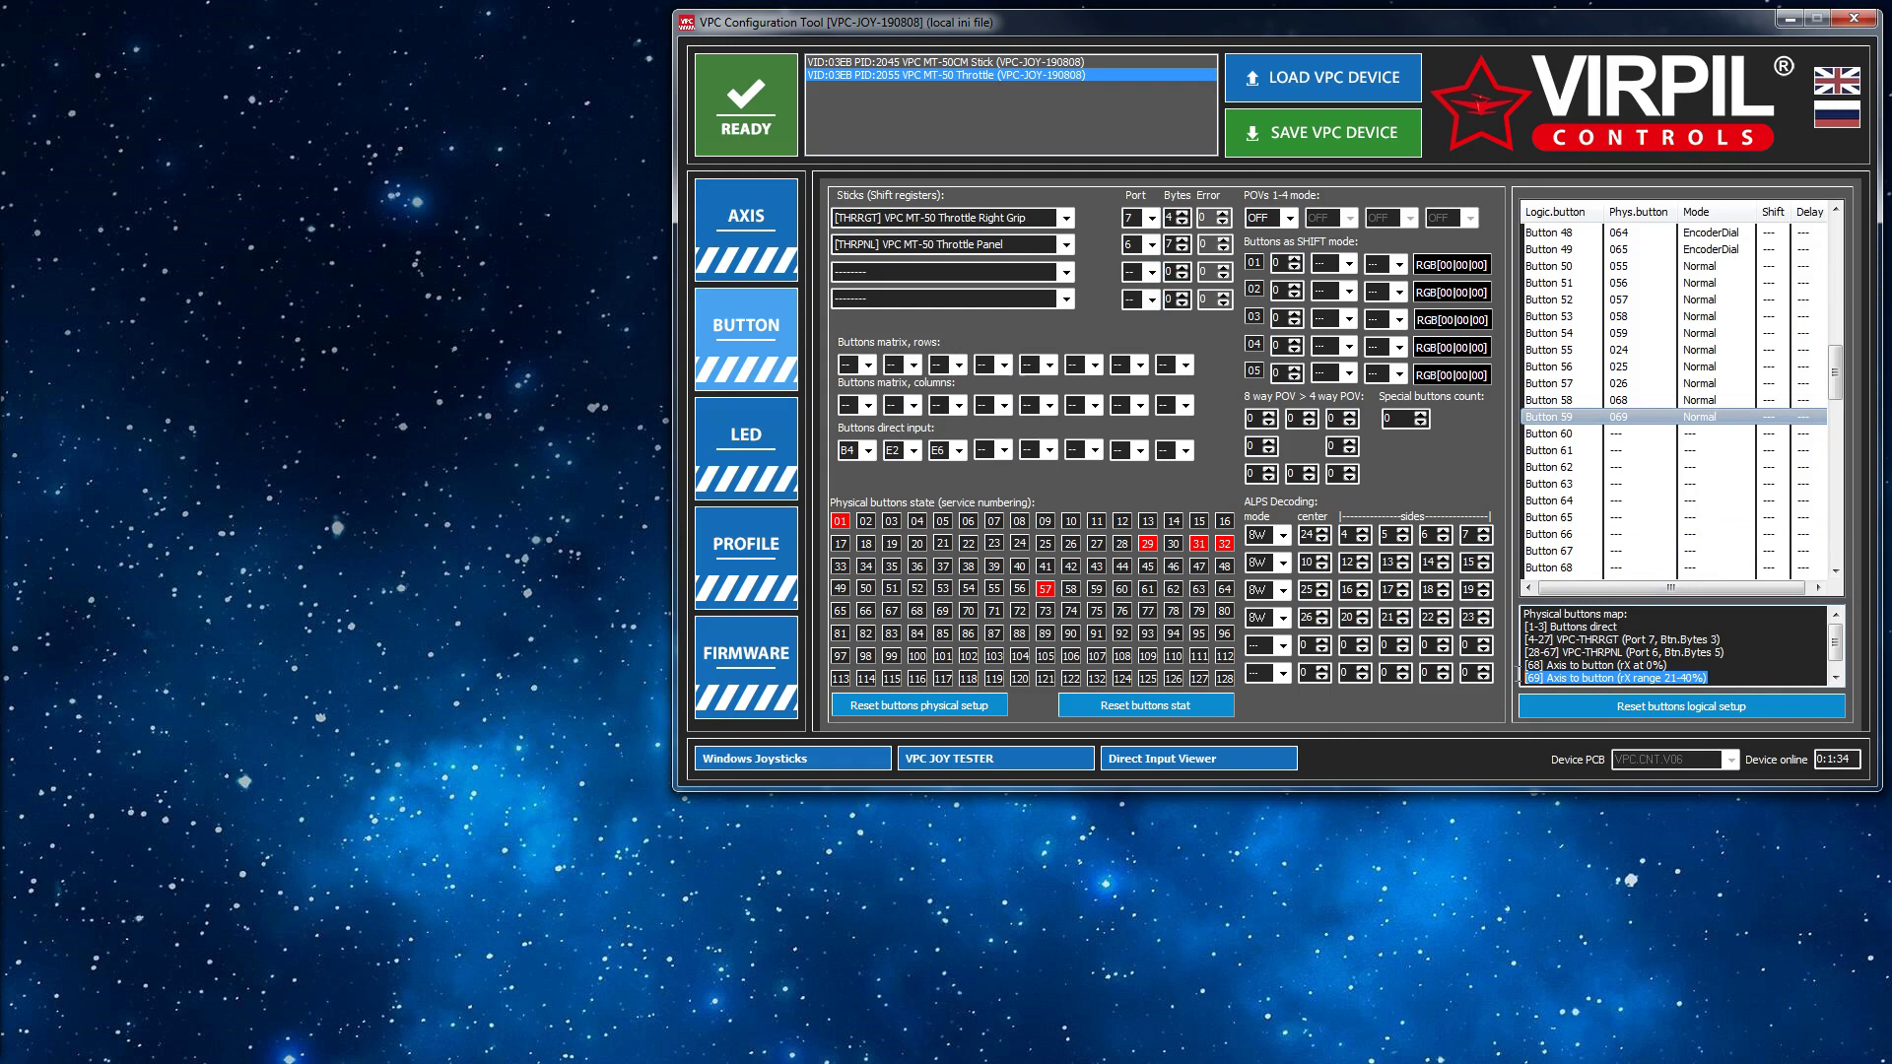
pyautogui.click(1684, 663)
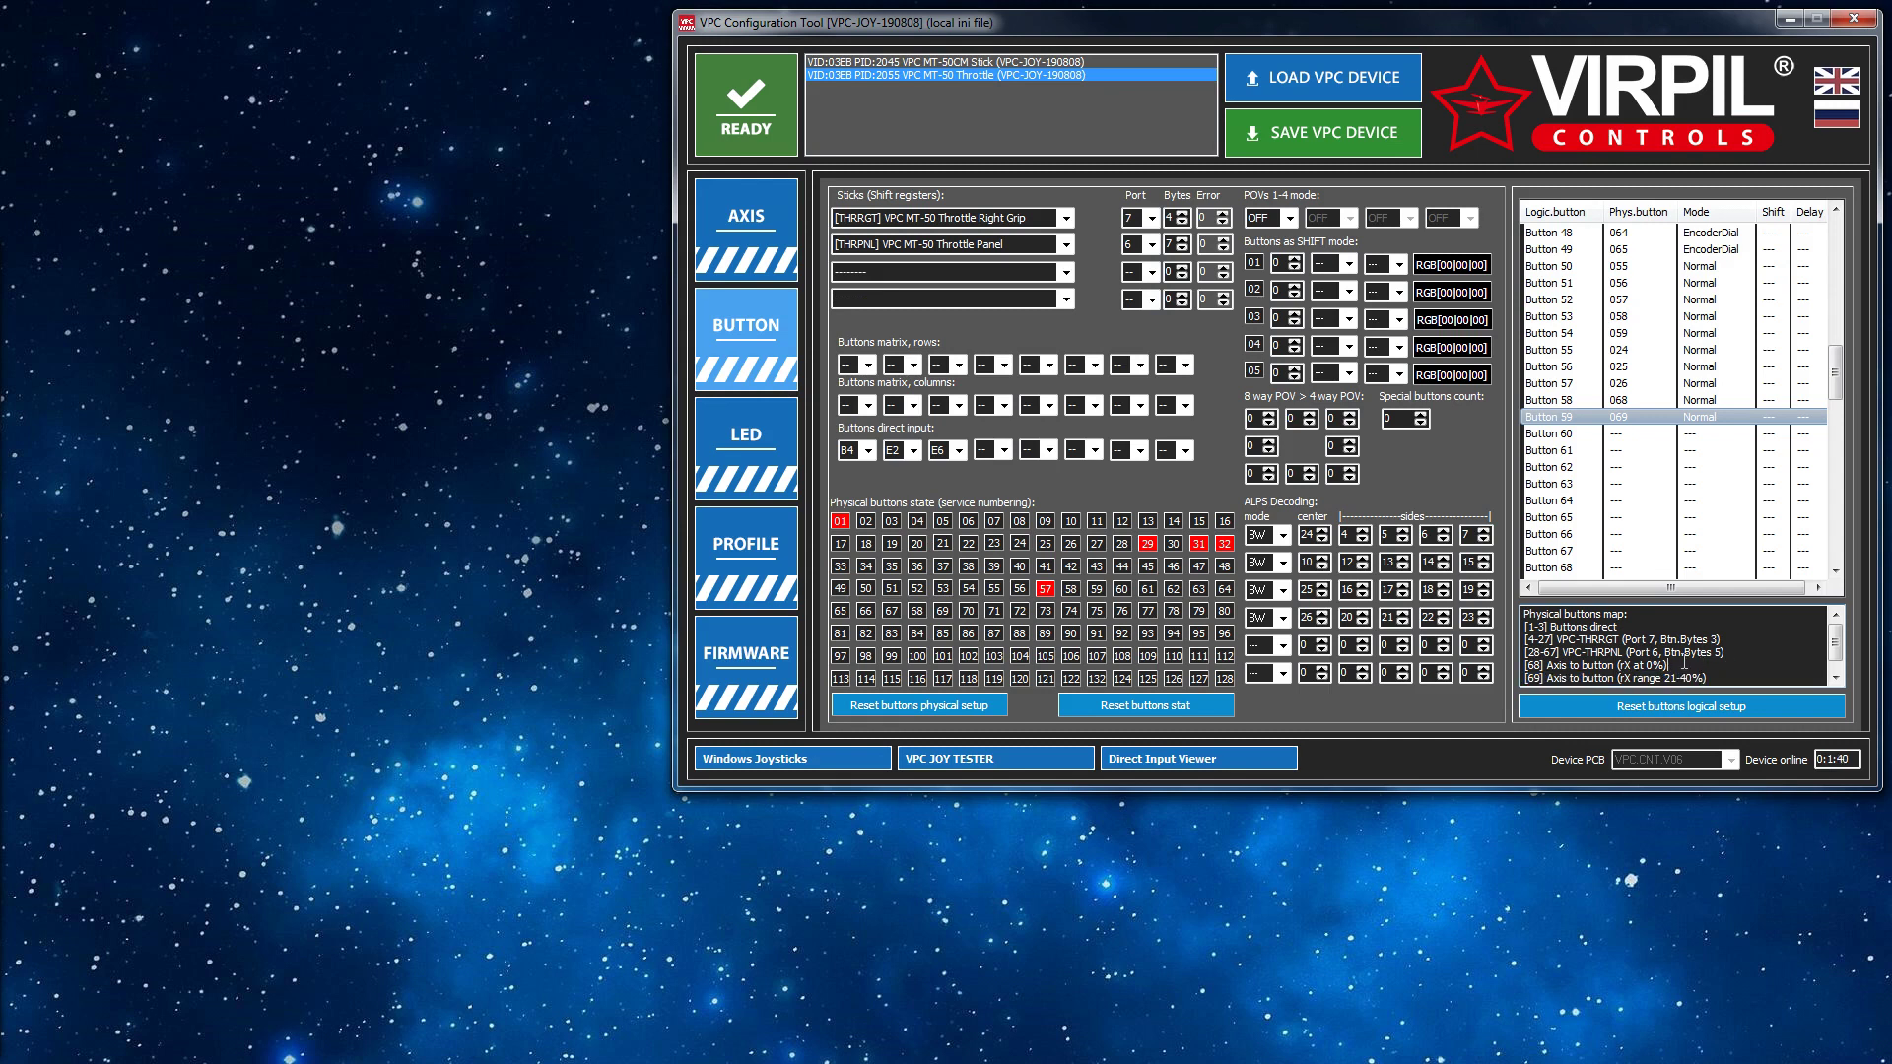
pyautogui.moveTo(1732, 677); pyautogui.dragTo(1530, 665)
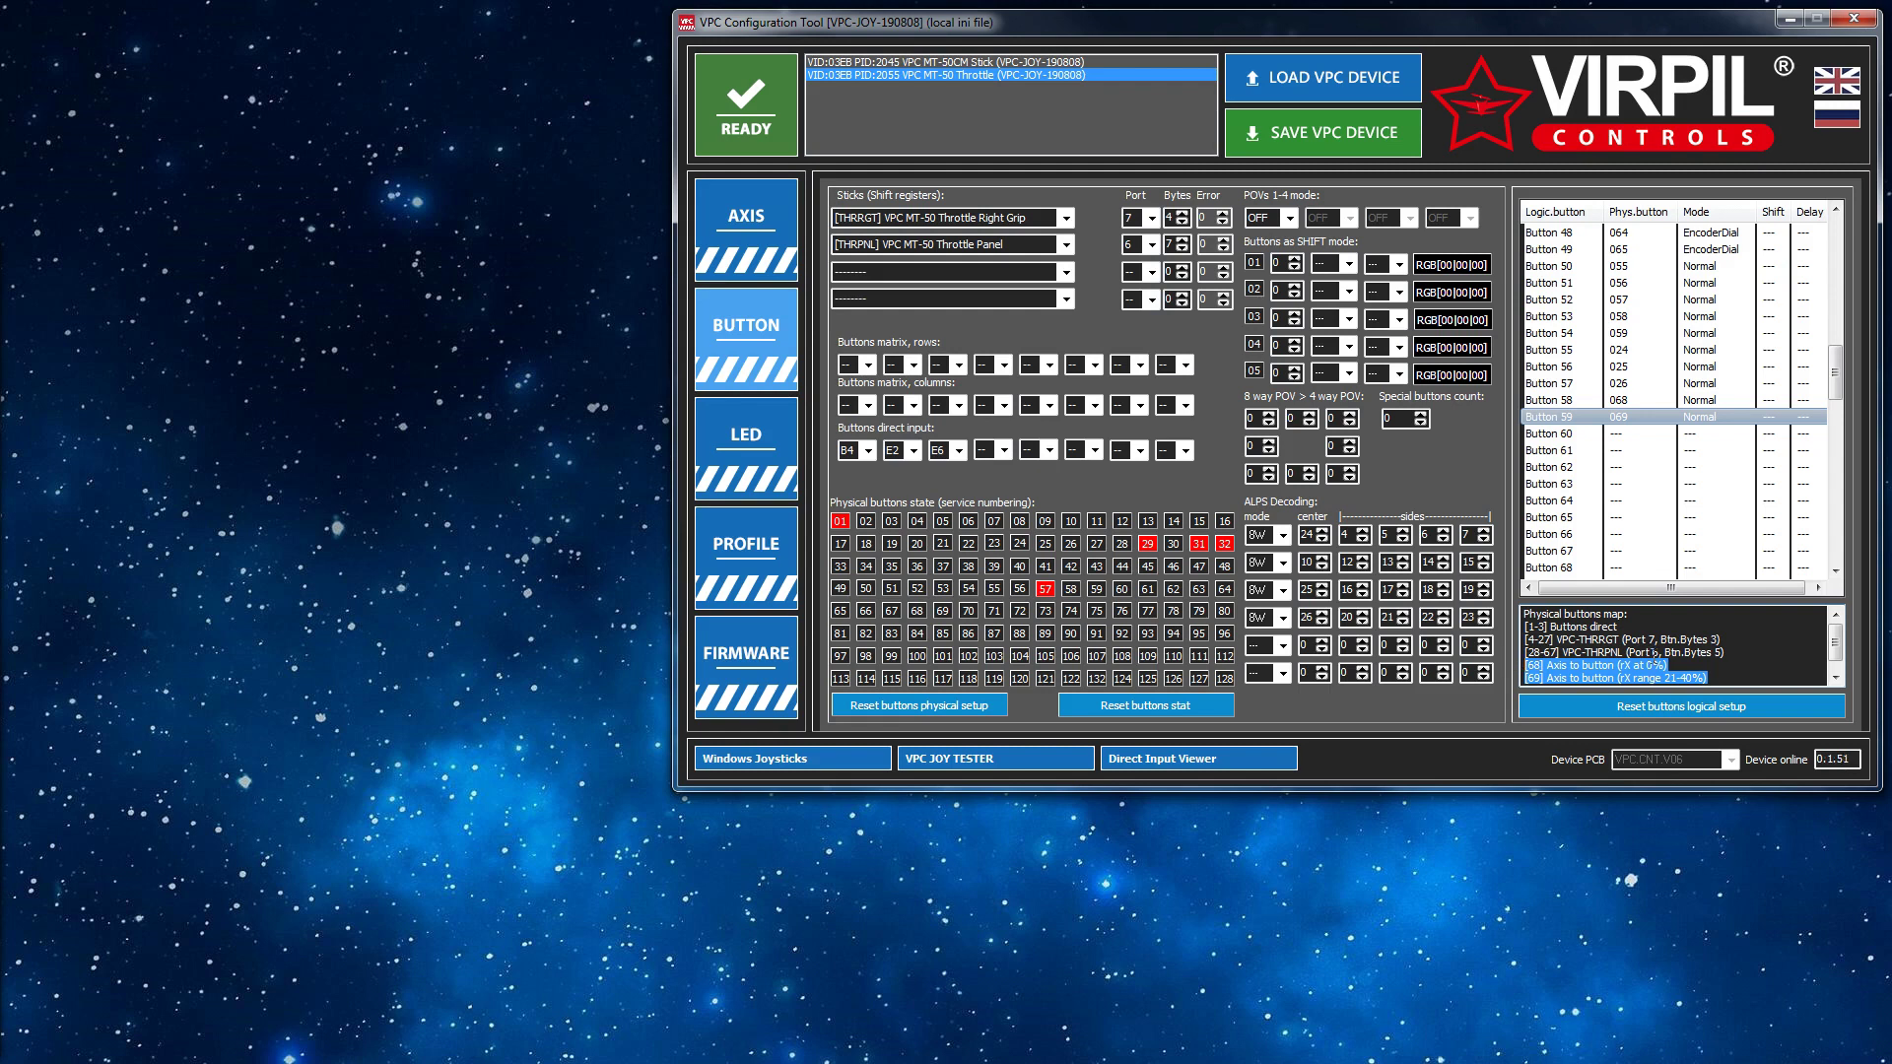
pyautogui.click(1652, 665)
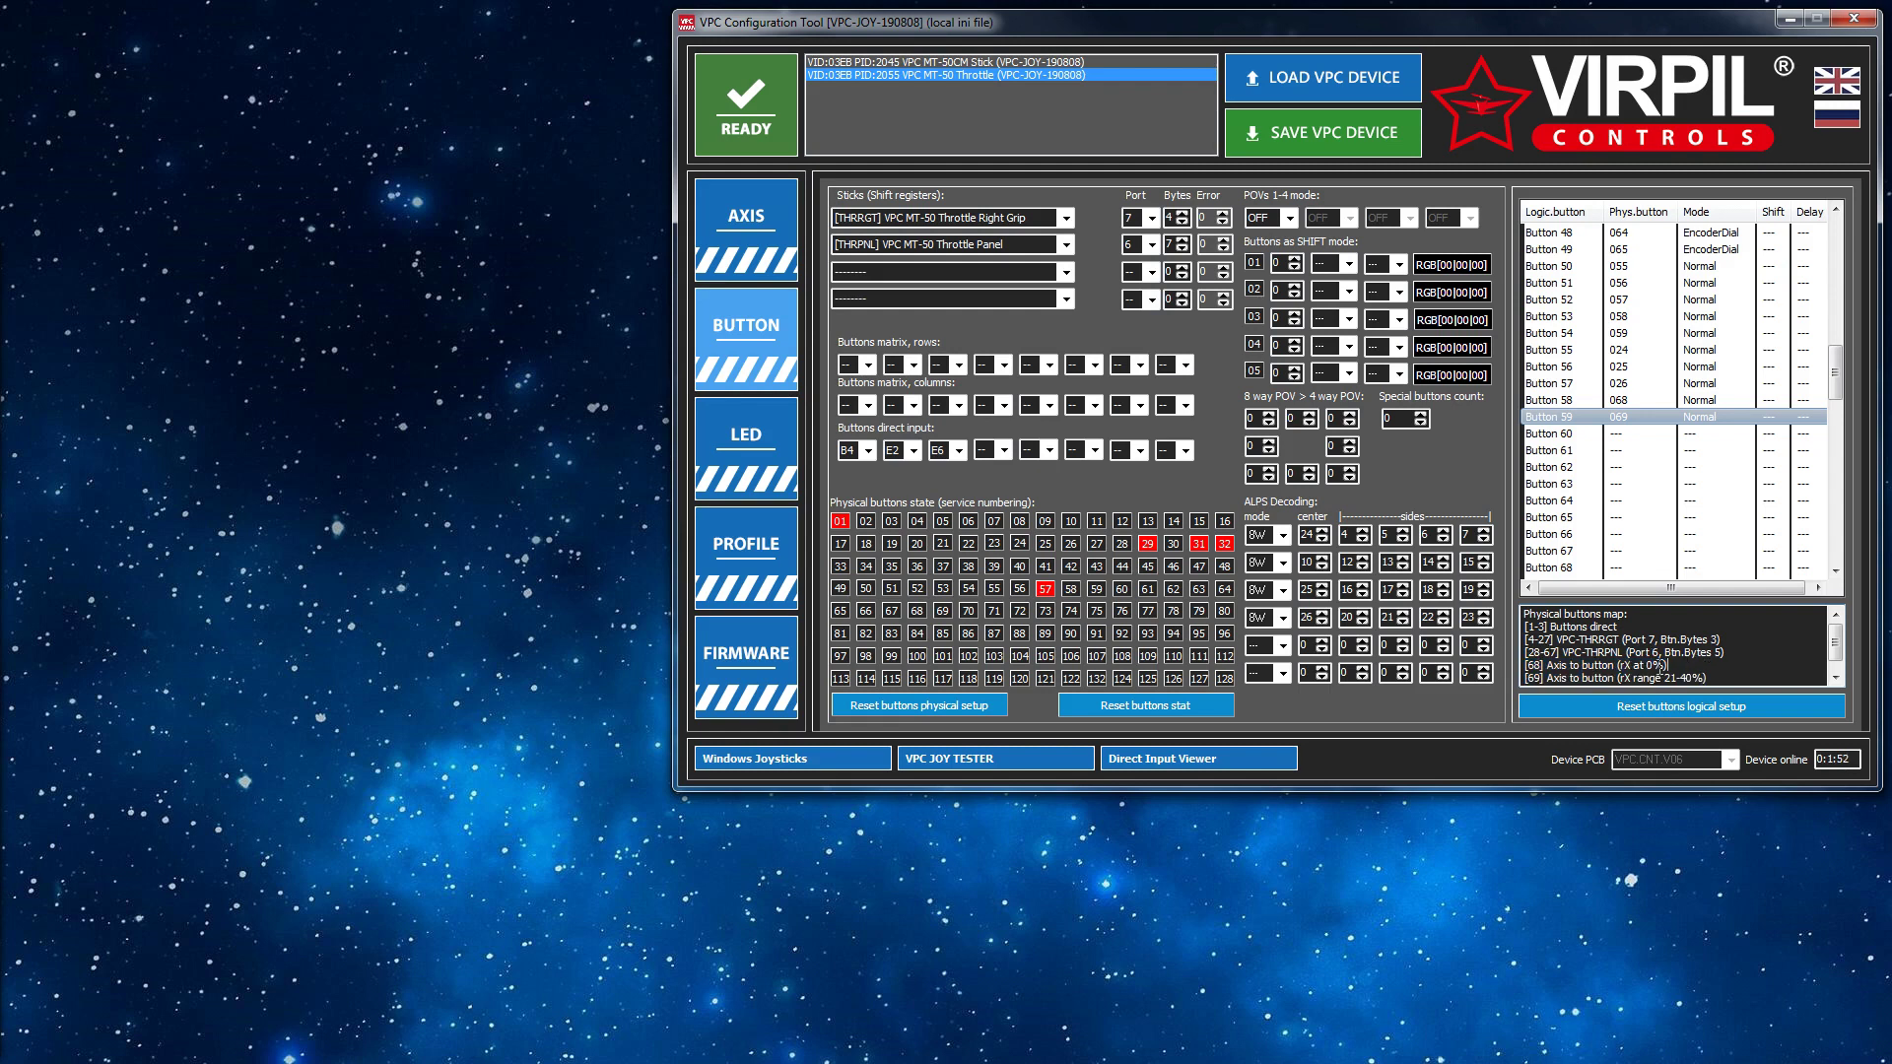
pyautogui.moveTo(1760, 678); pyautogui.dragTo(1514, 665)
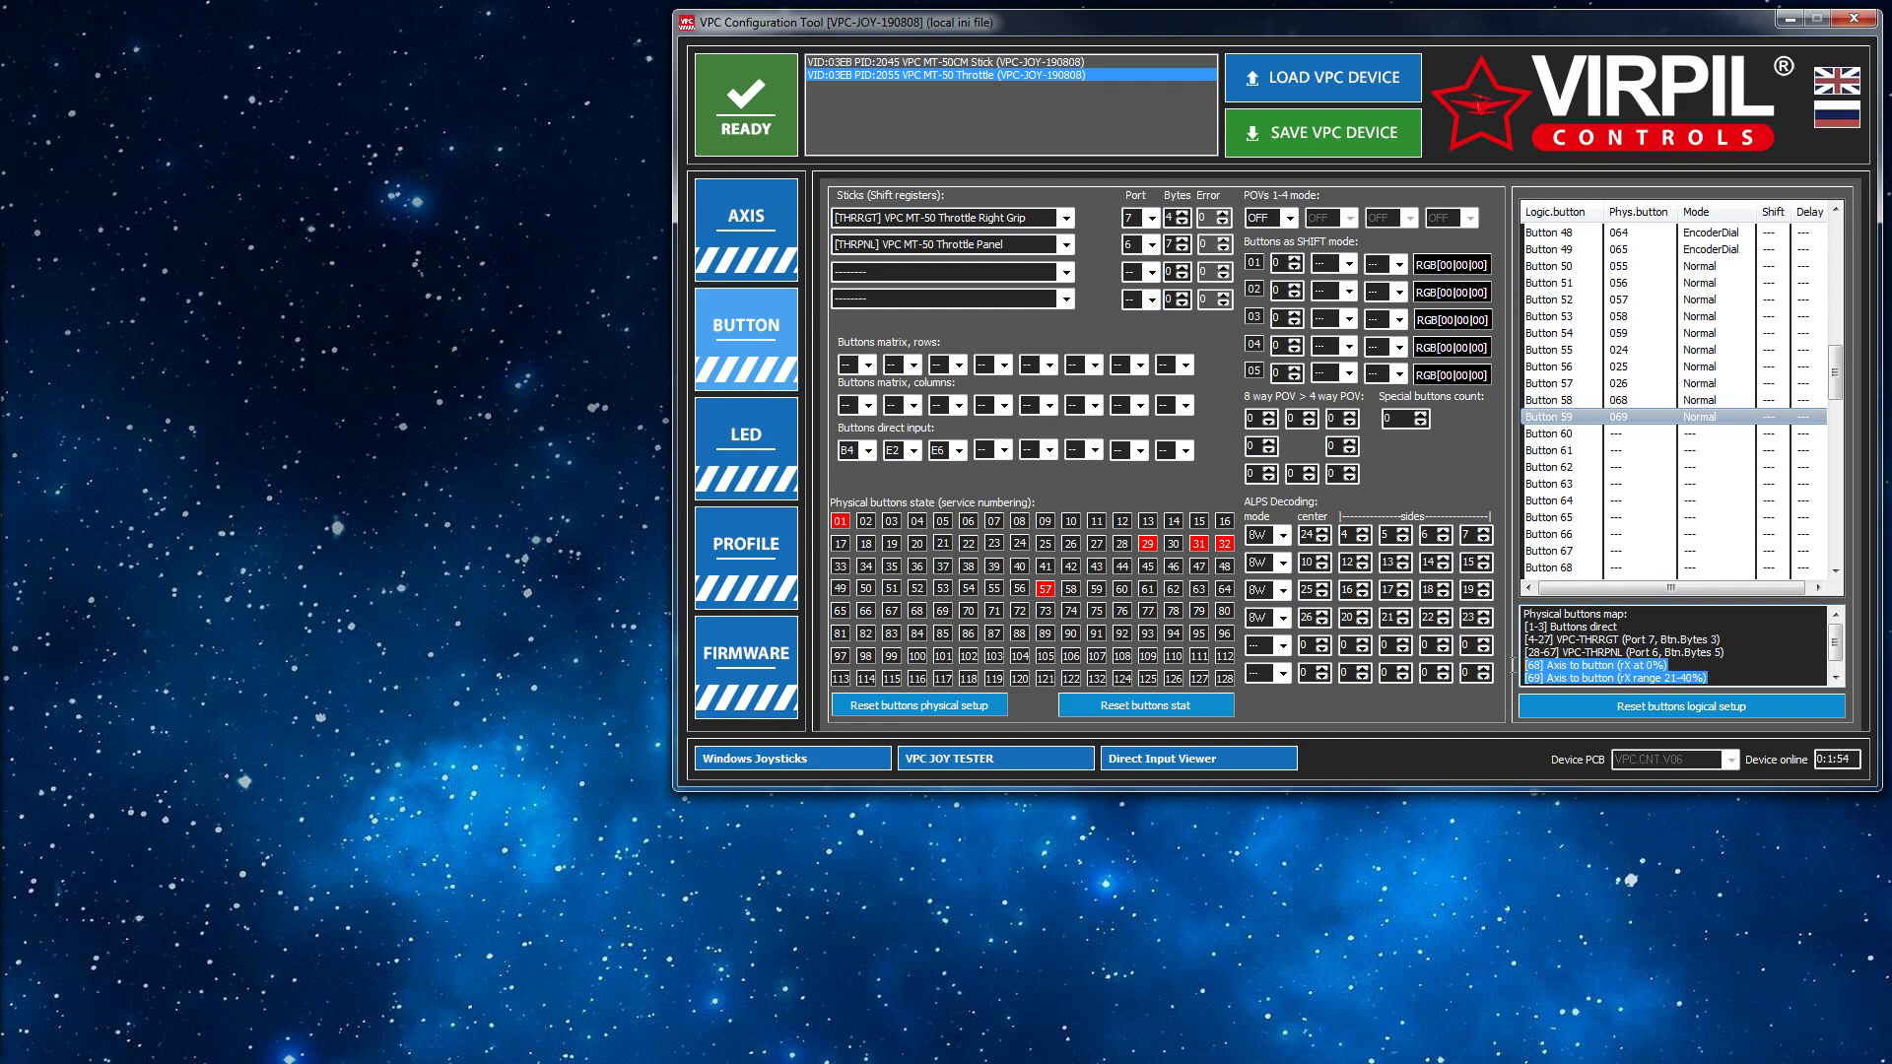
pyautogui.click(1757, 663)
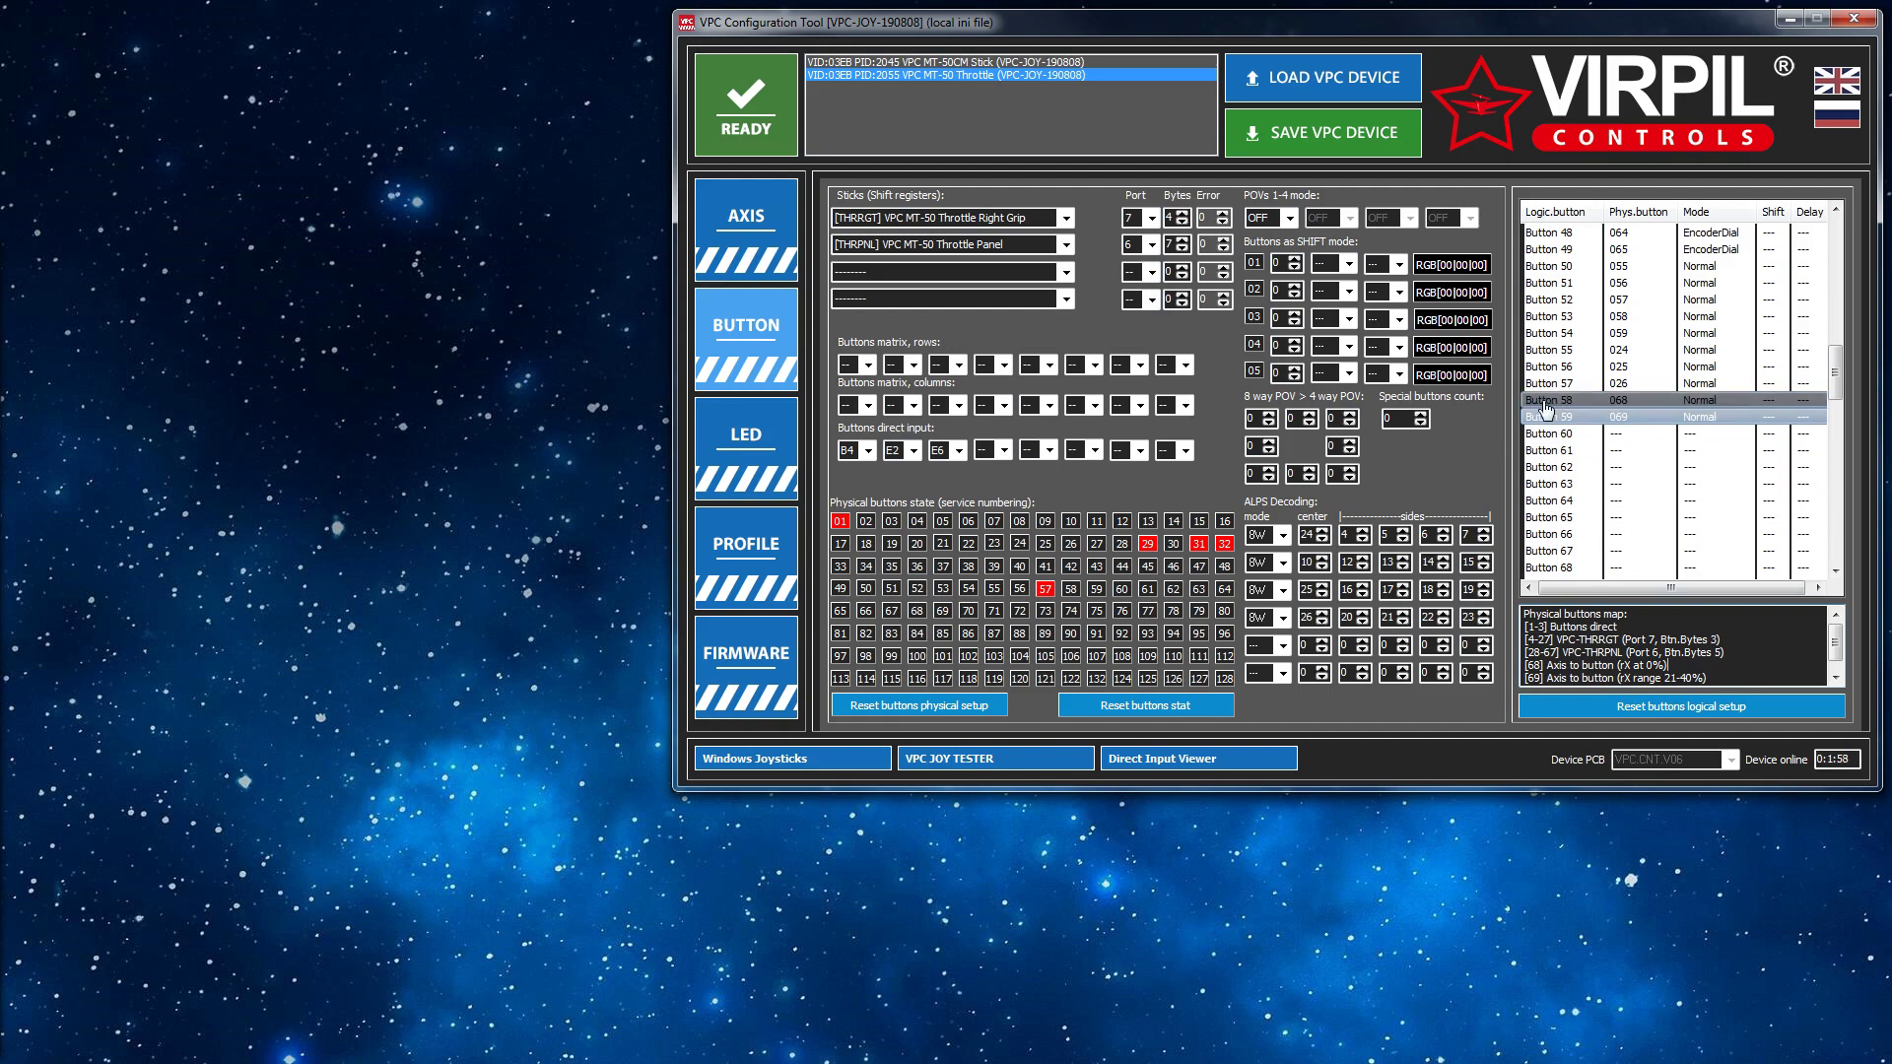
pyautogui.click(1576, 401)
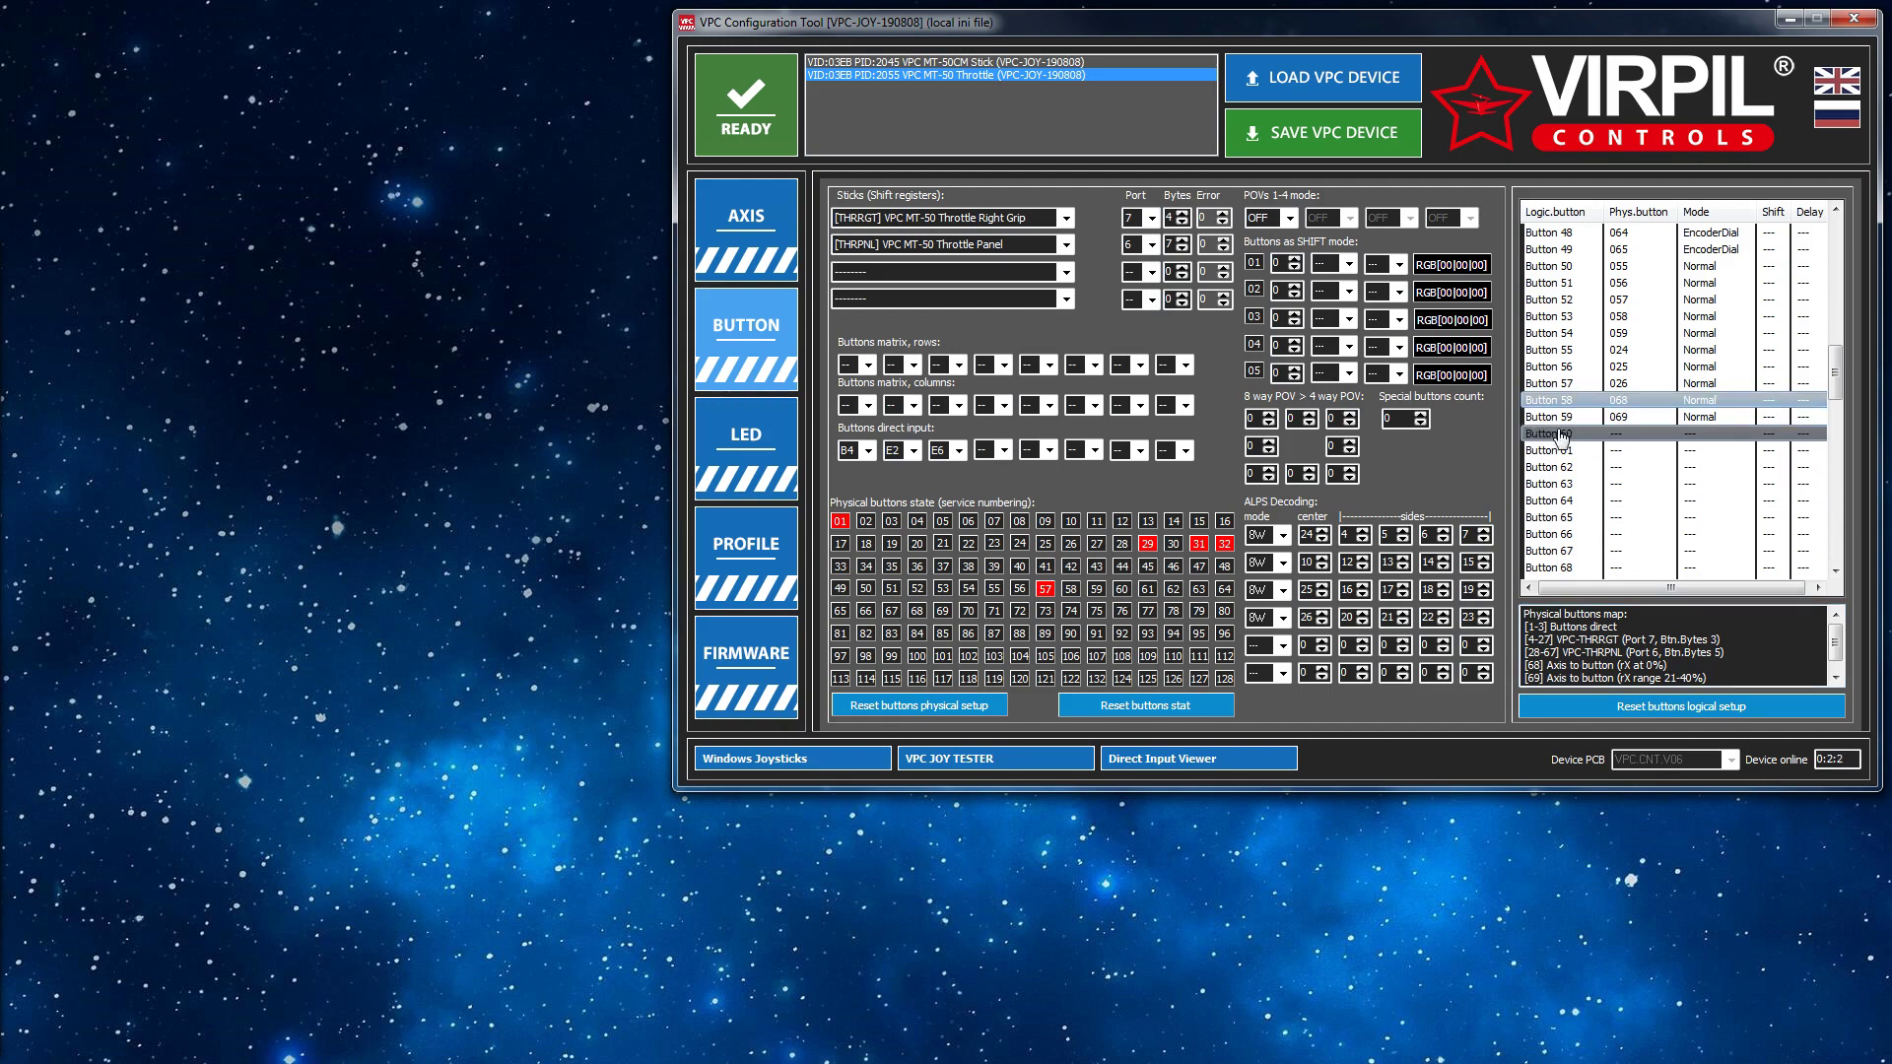
pyautogui.click(1555, 422)
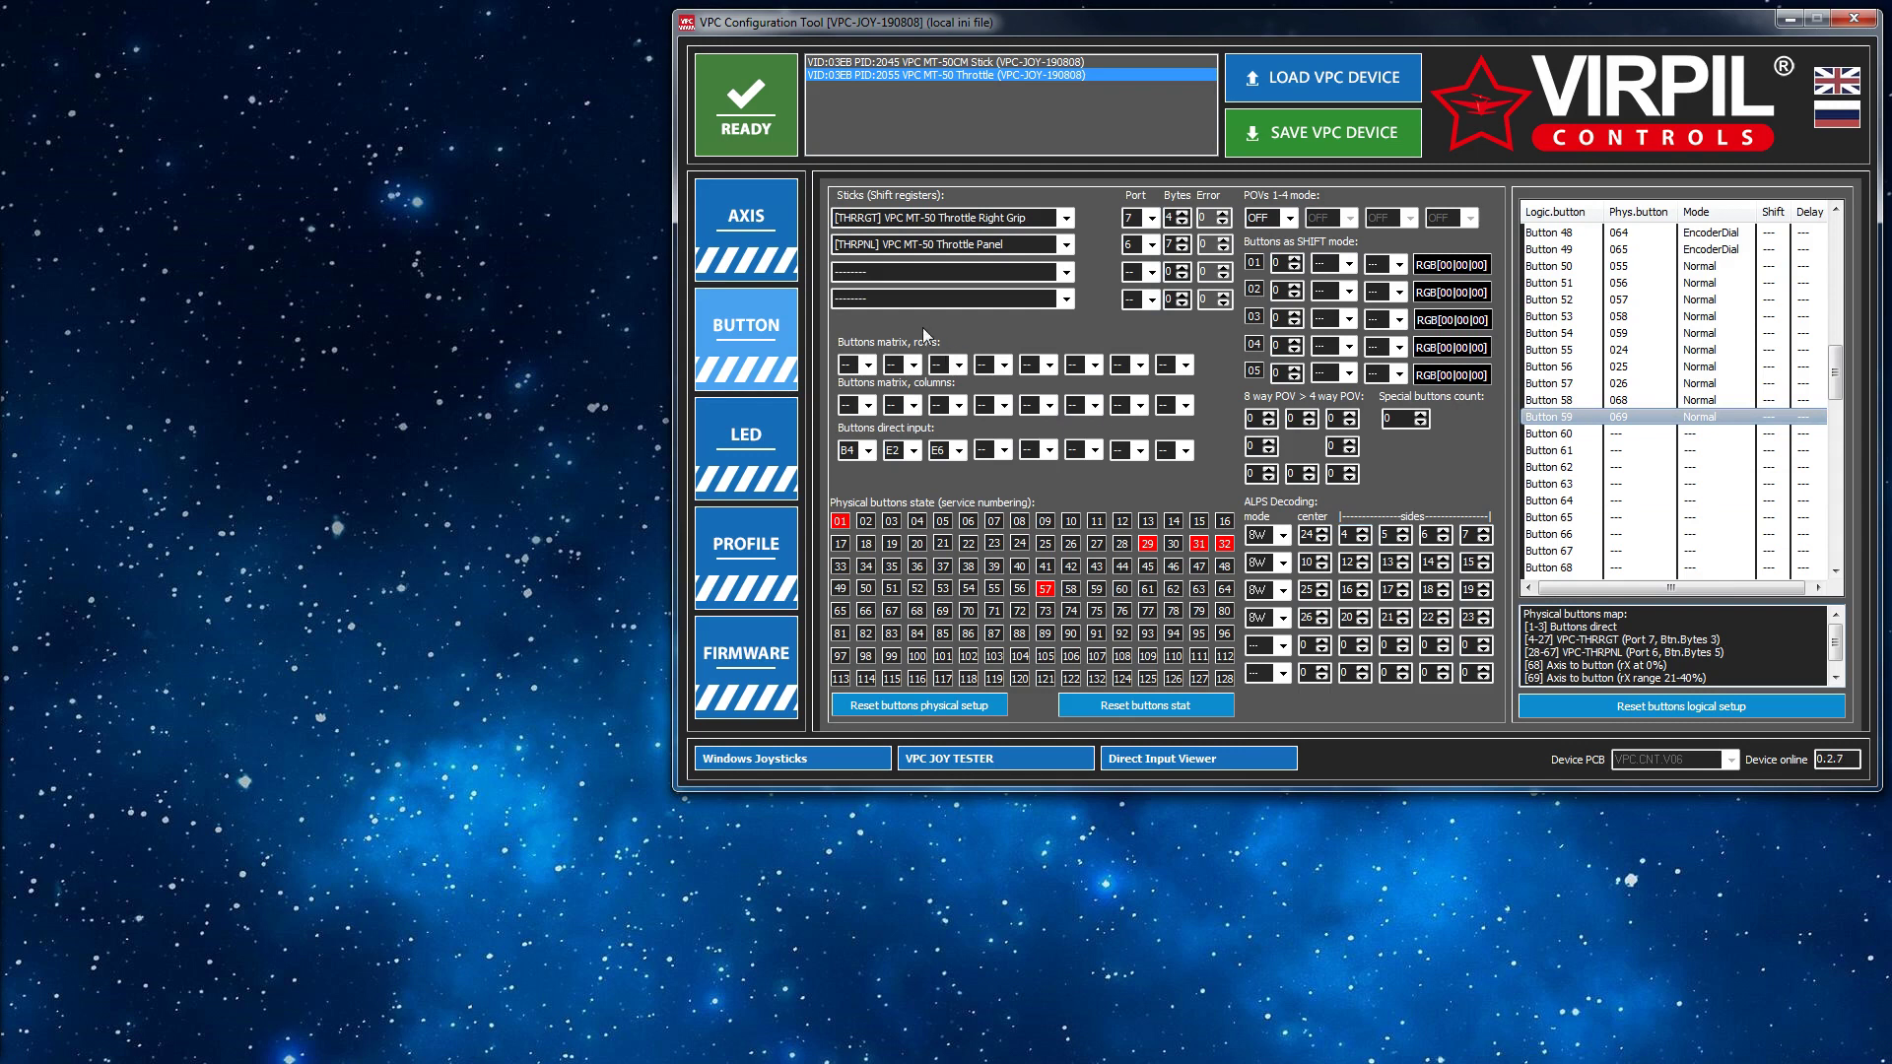
# Step: Write the configuration to the throttle's EEPROM, then read it back from the device
pyautogui.click(1356, 153)
pyautogui.click(1370, 91)
# Step: Move rX while alternating between axis and button pages, checking physical buttons 68 and 69 register
pyautogui.click(770, 219)
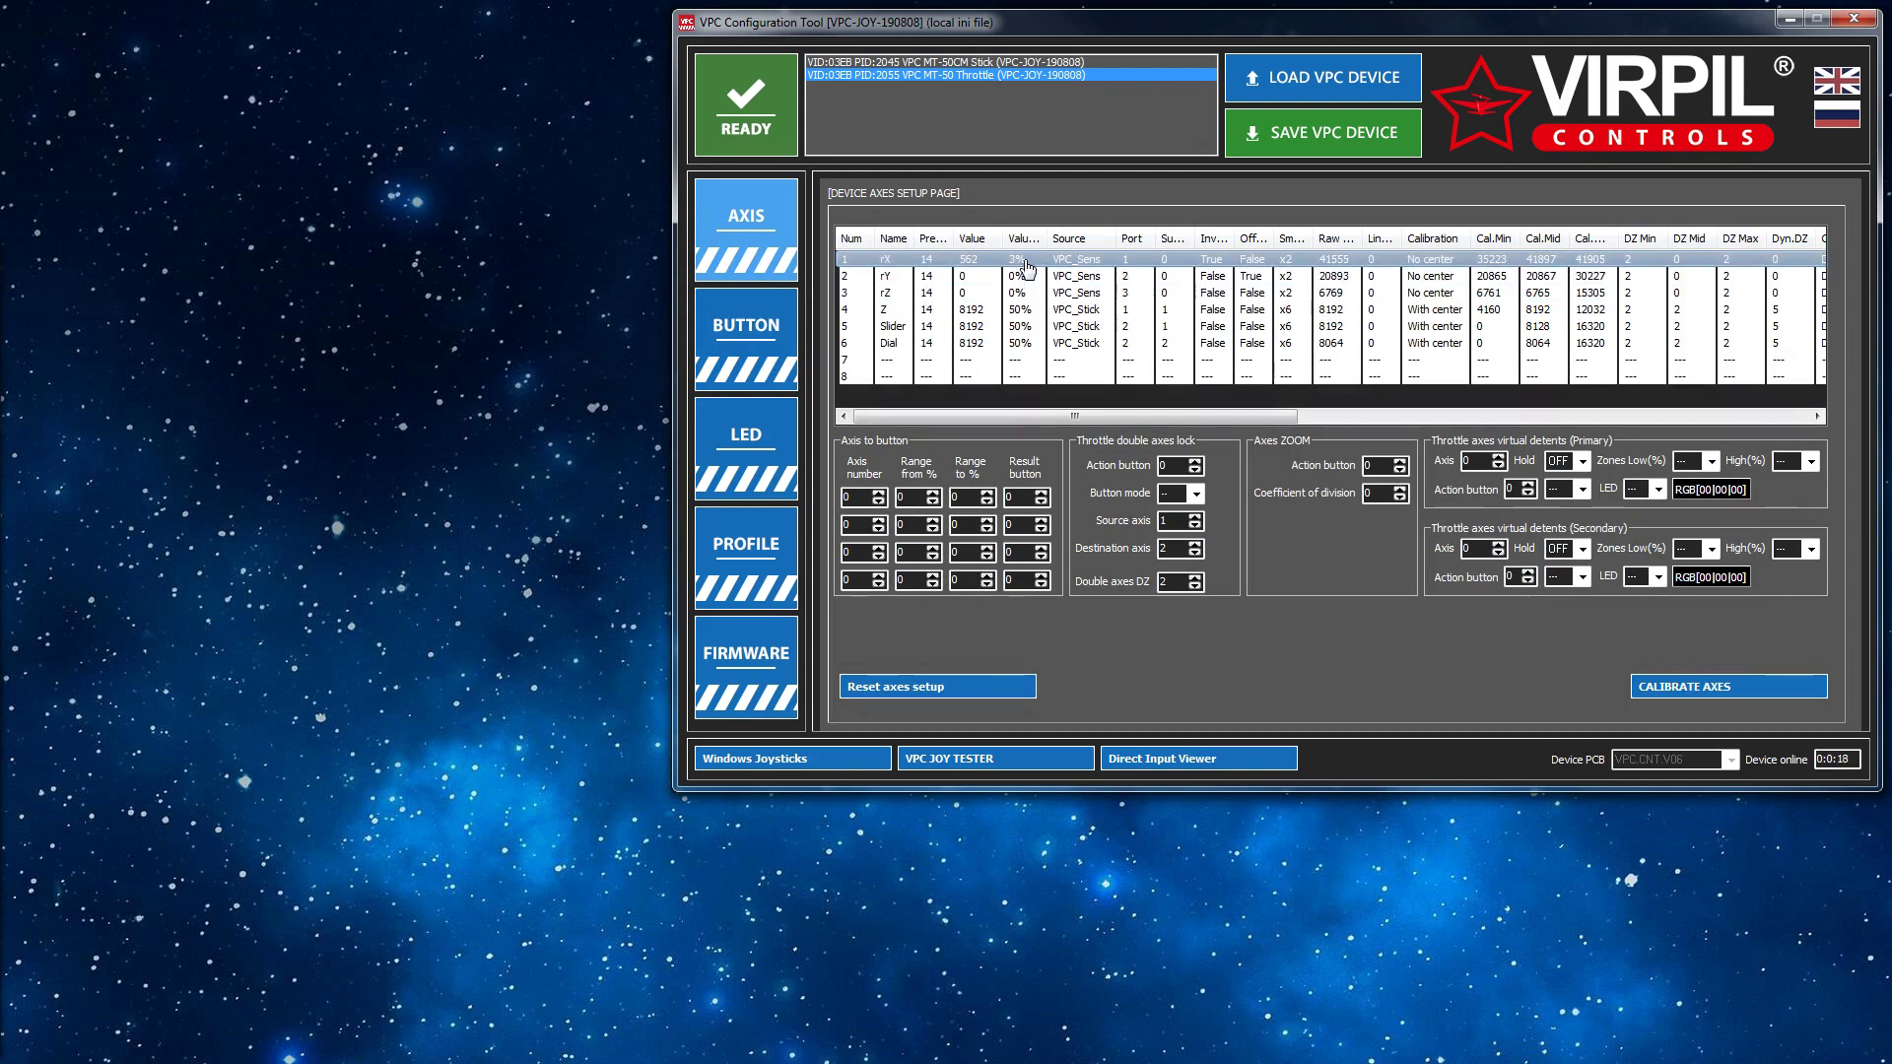
pyautogui.click(760, 393)
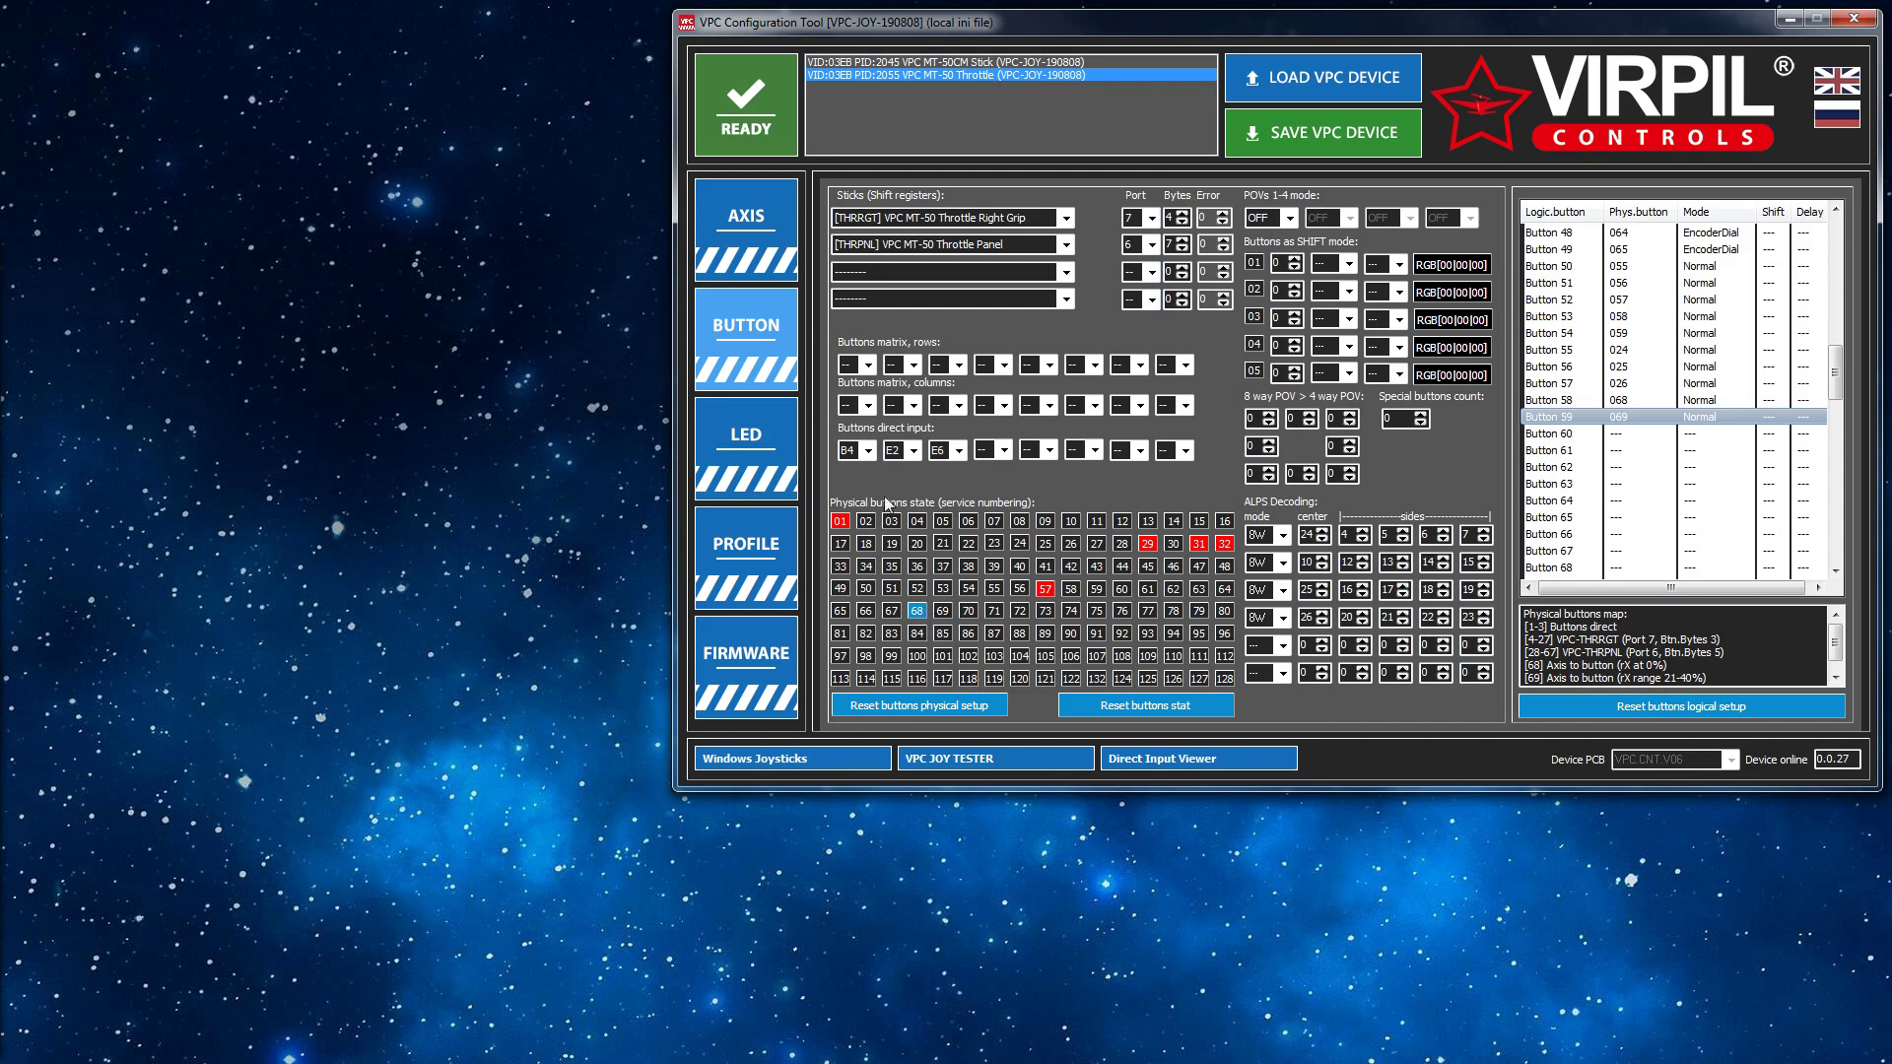
pyautogui.click(779, 261)
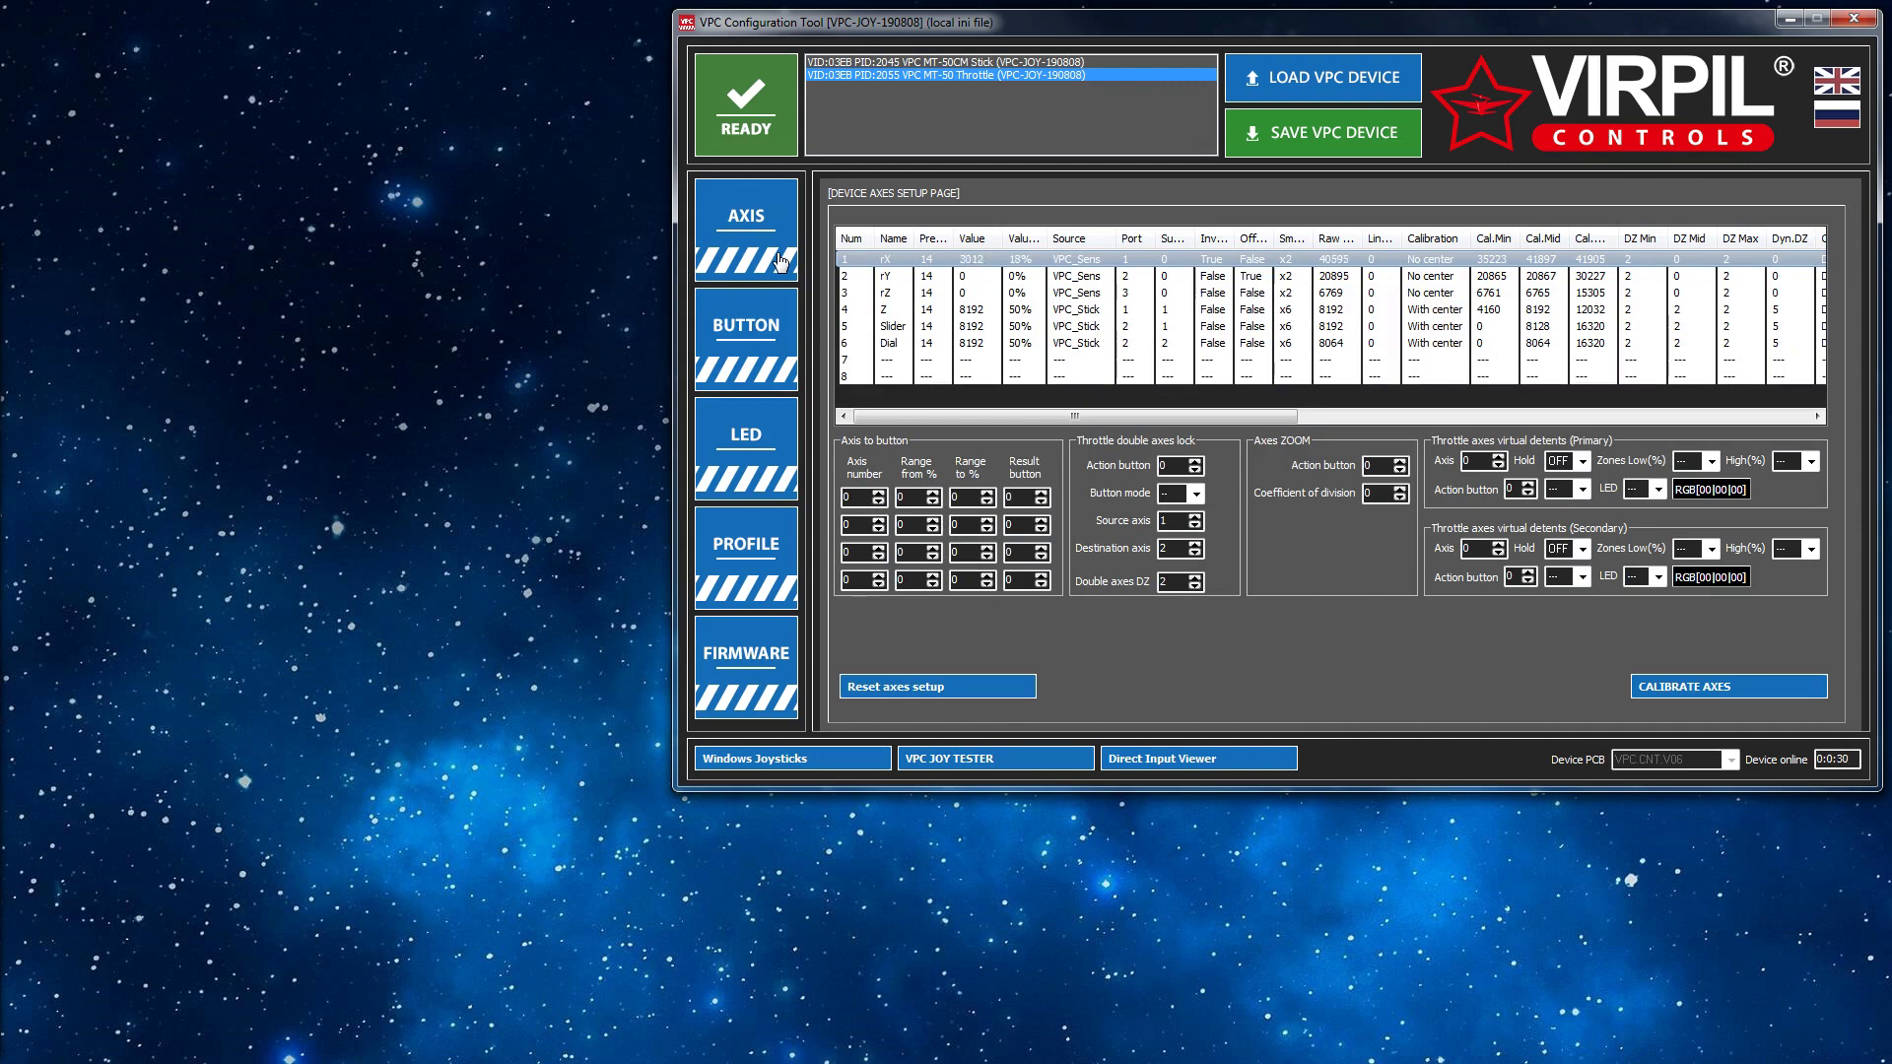
pyautogui.click(777, 335)
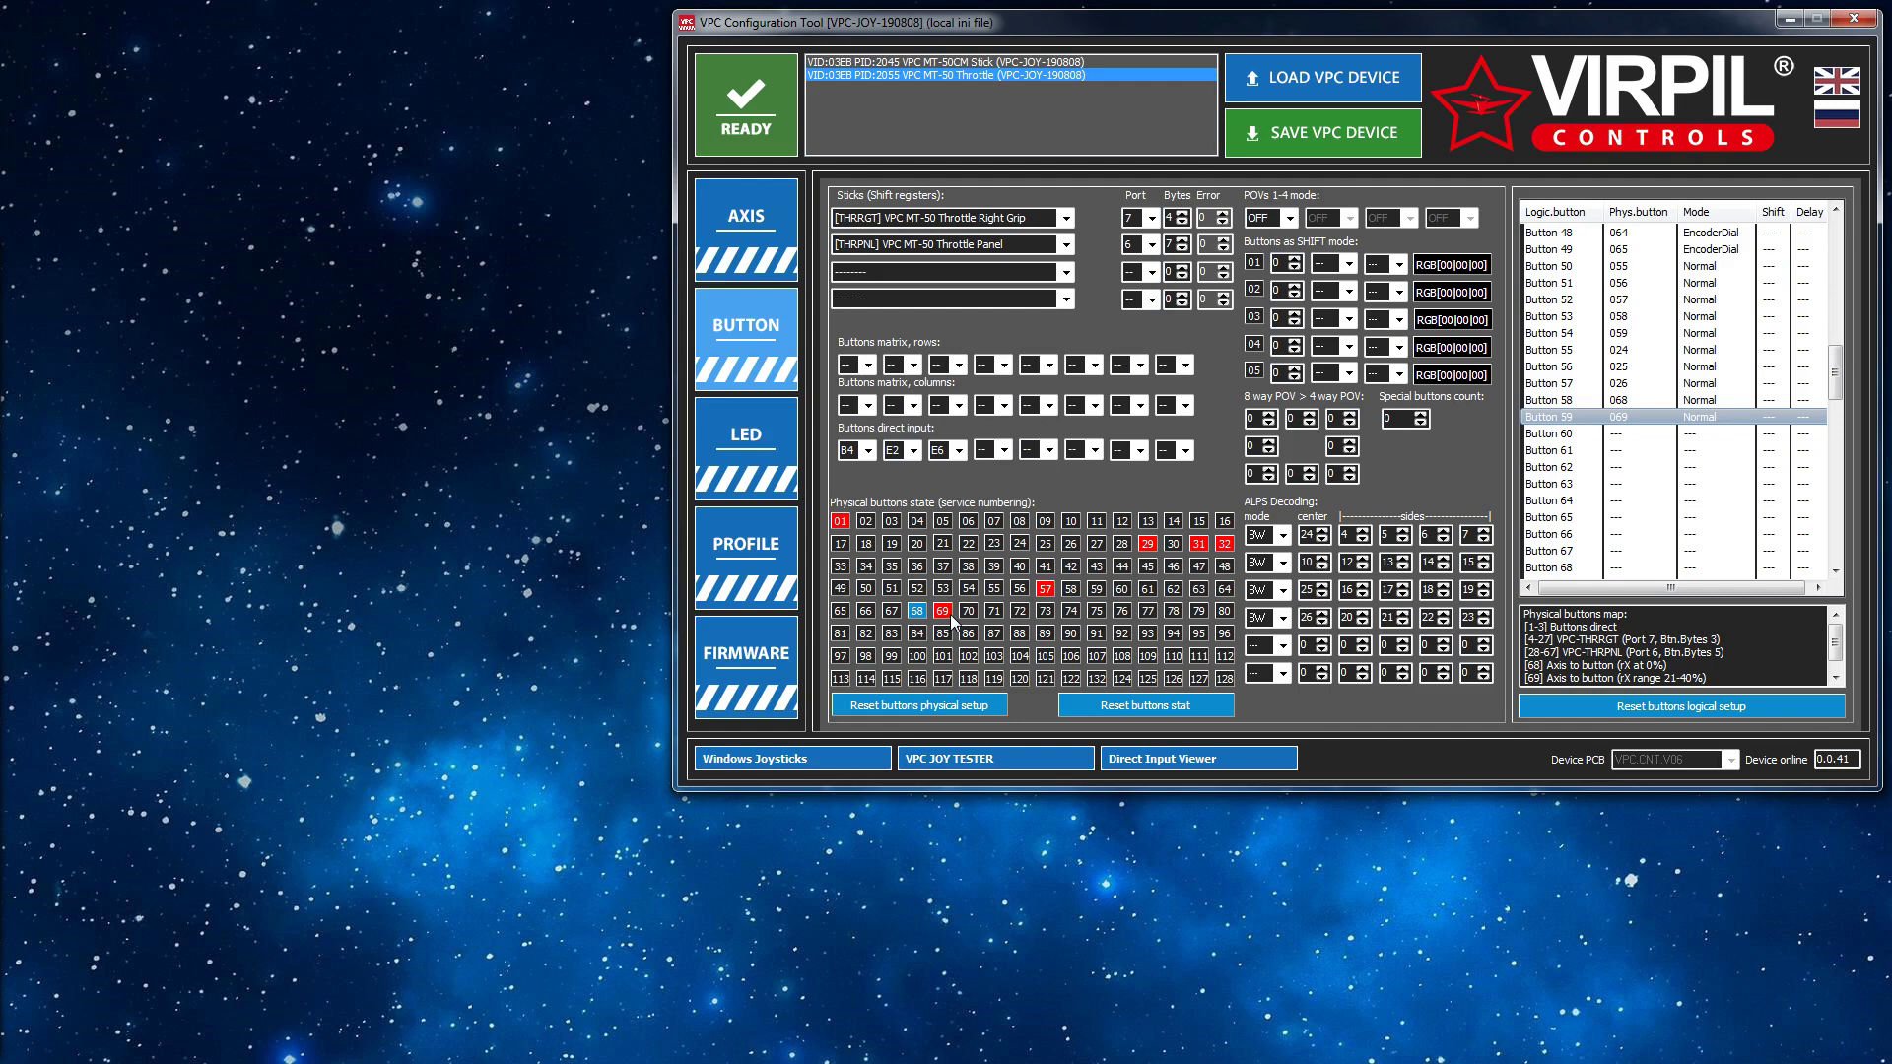
pyautogui.click(978, 770)
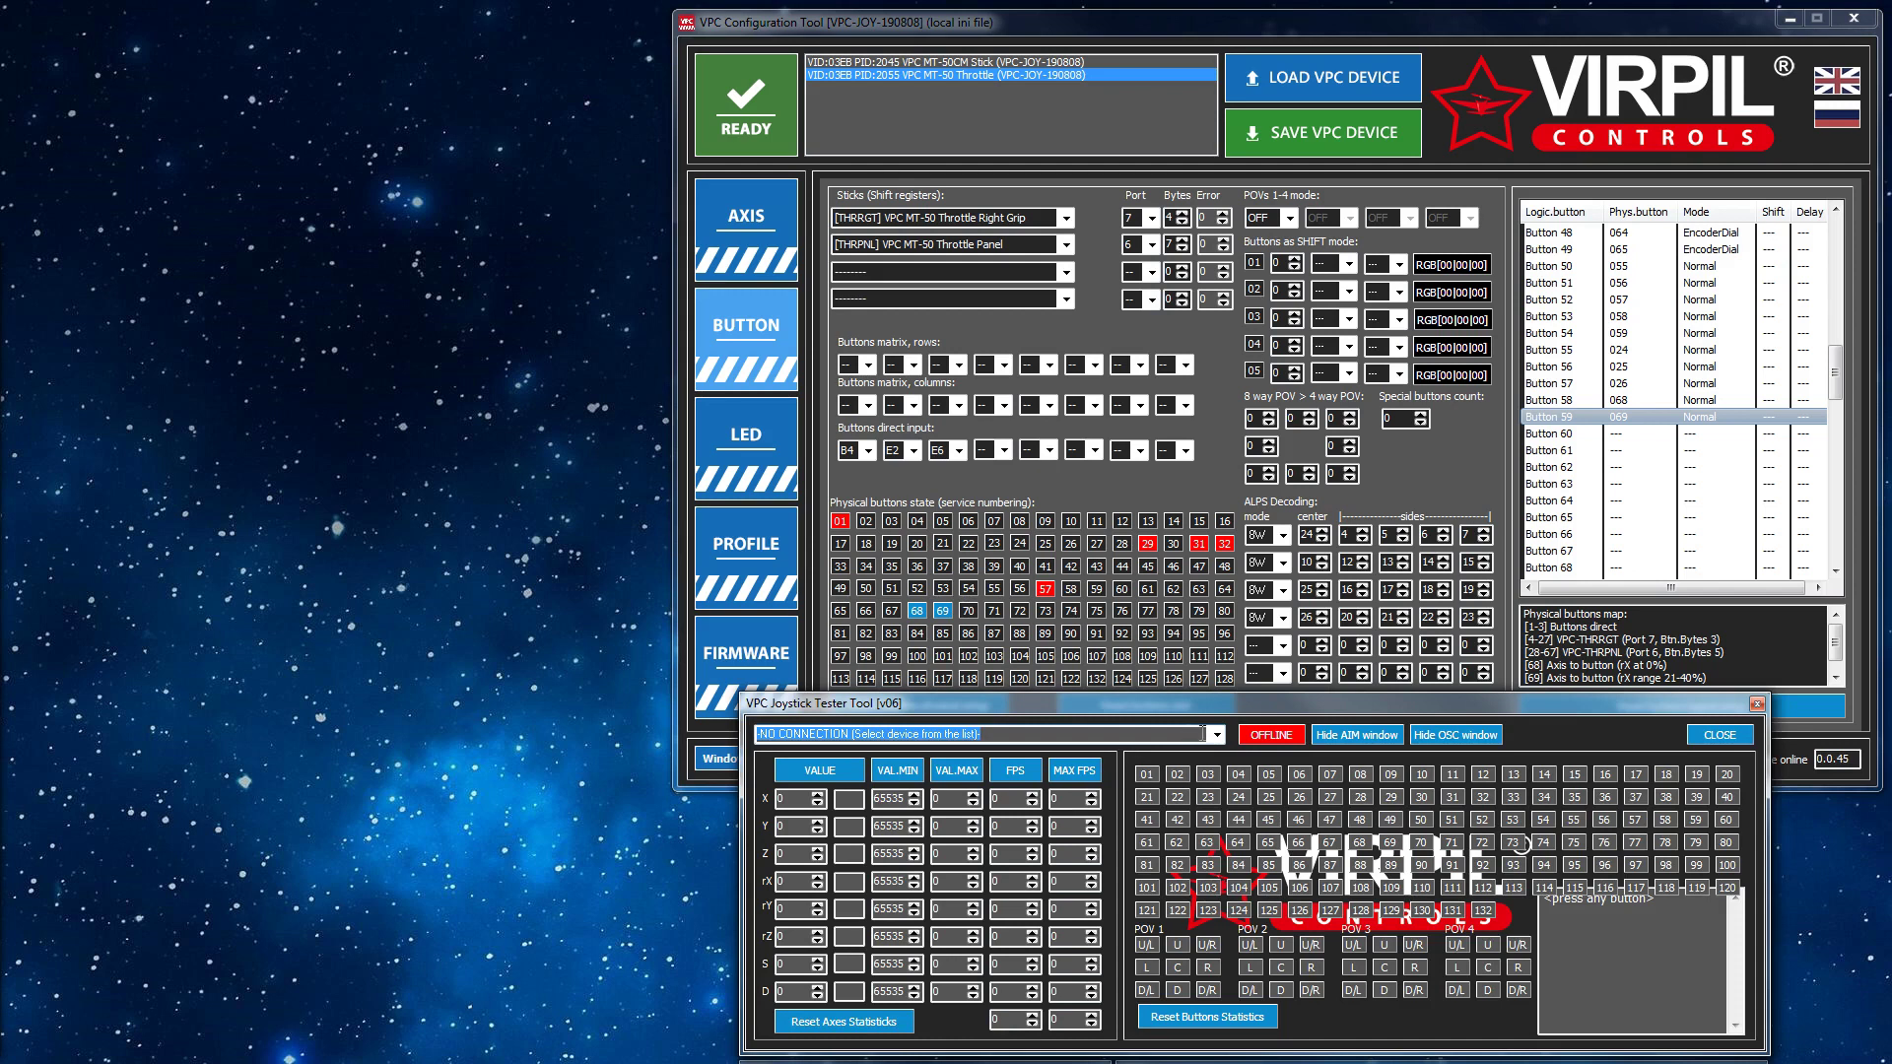
pyautogui.click(1216, 734)
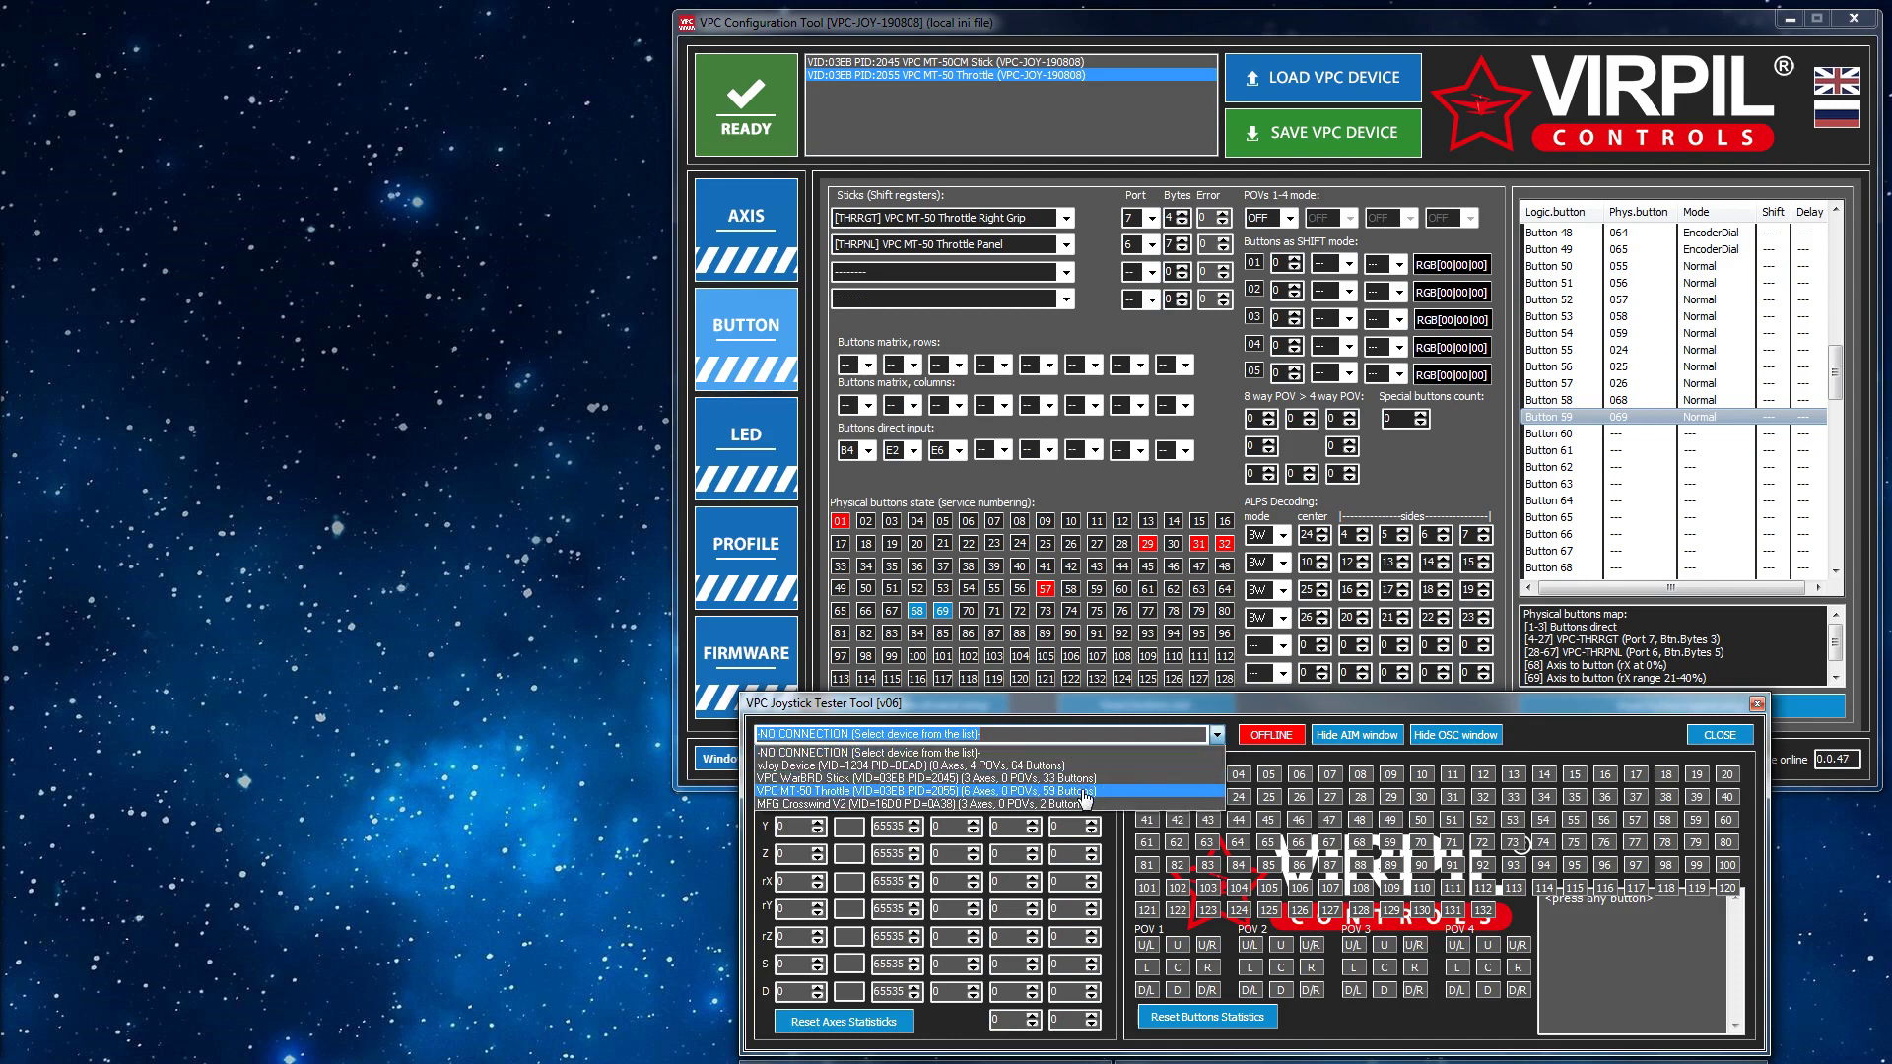
pyautogui.click(1084, 790)
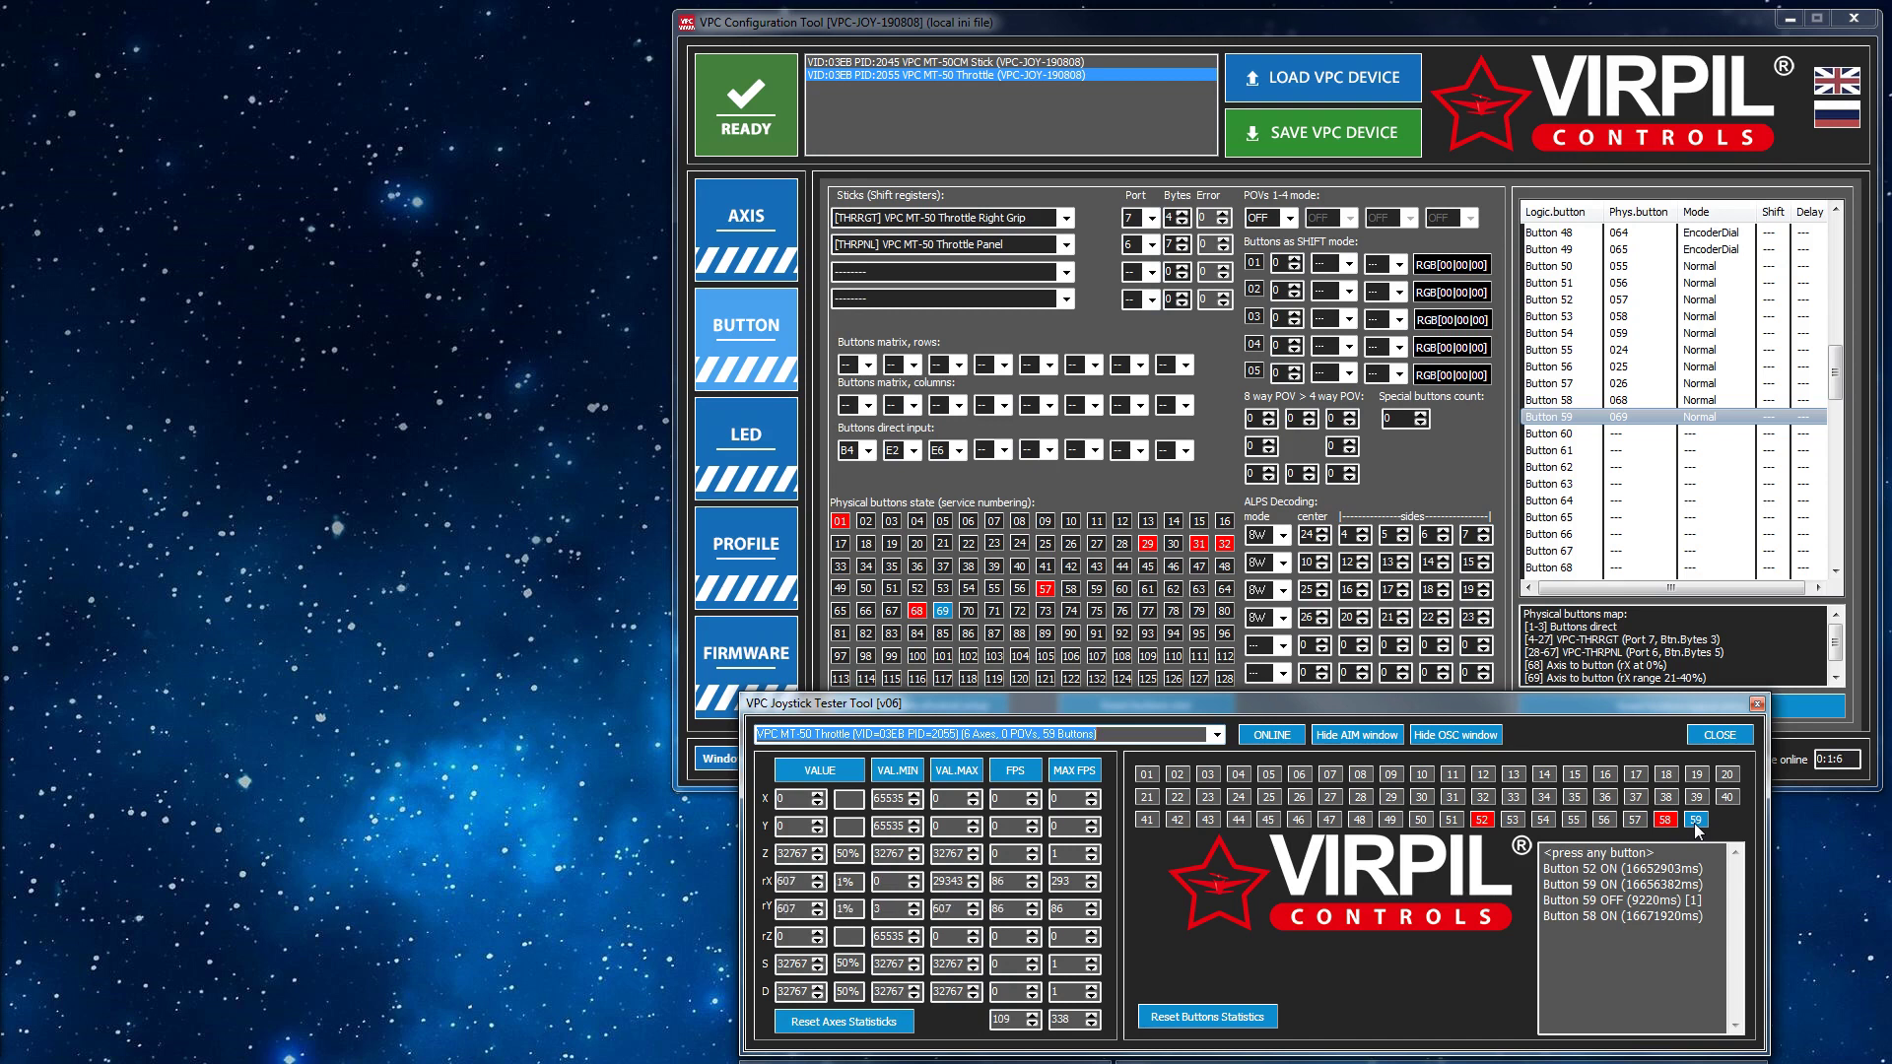
pyautogui.click(1722, 739)
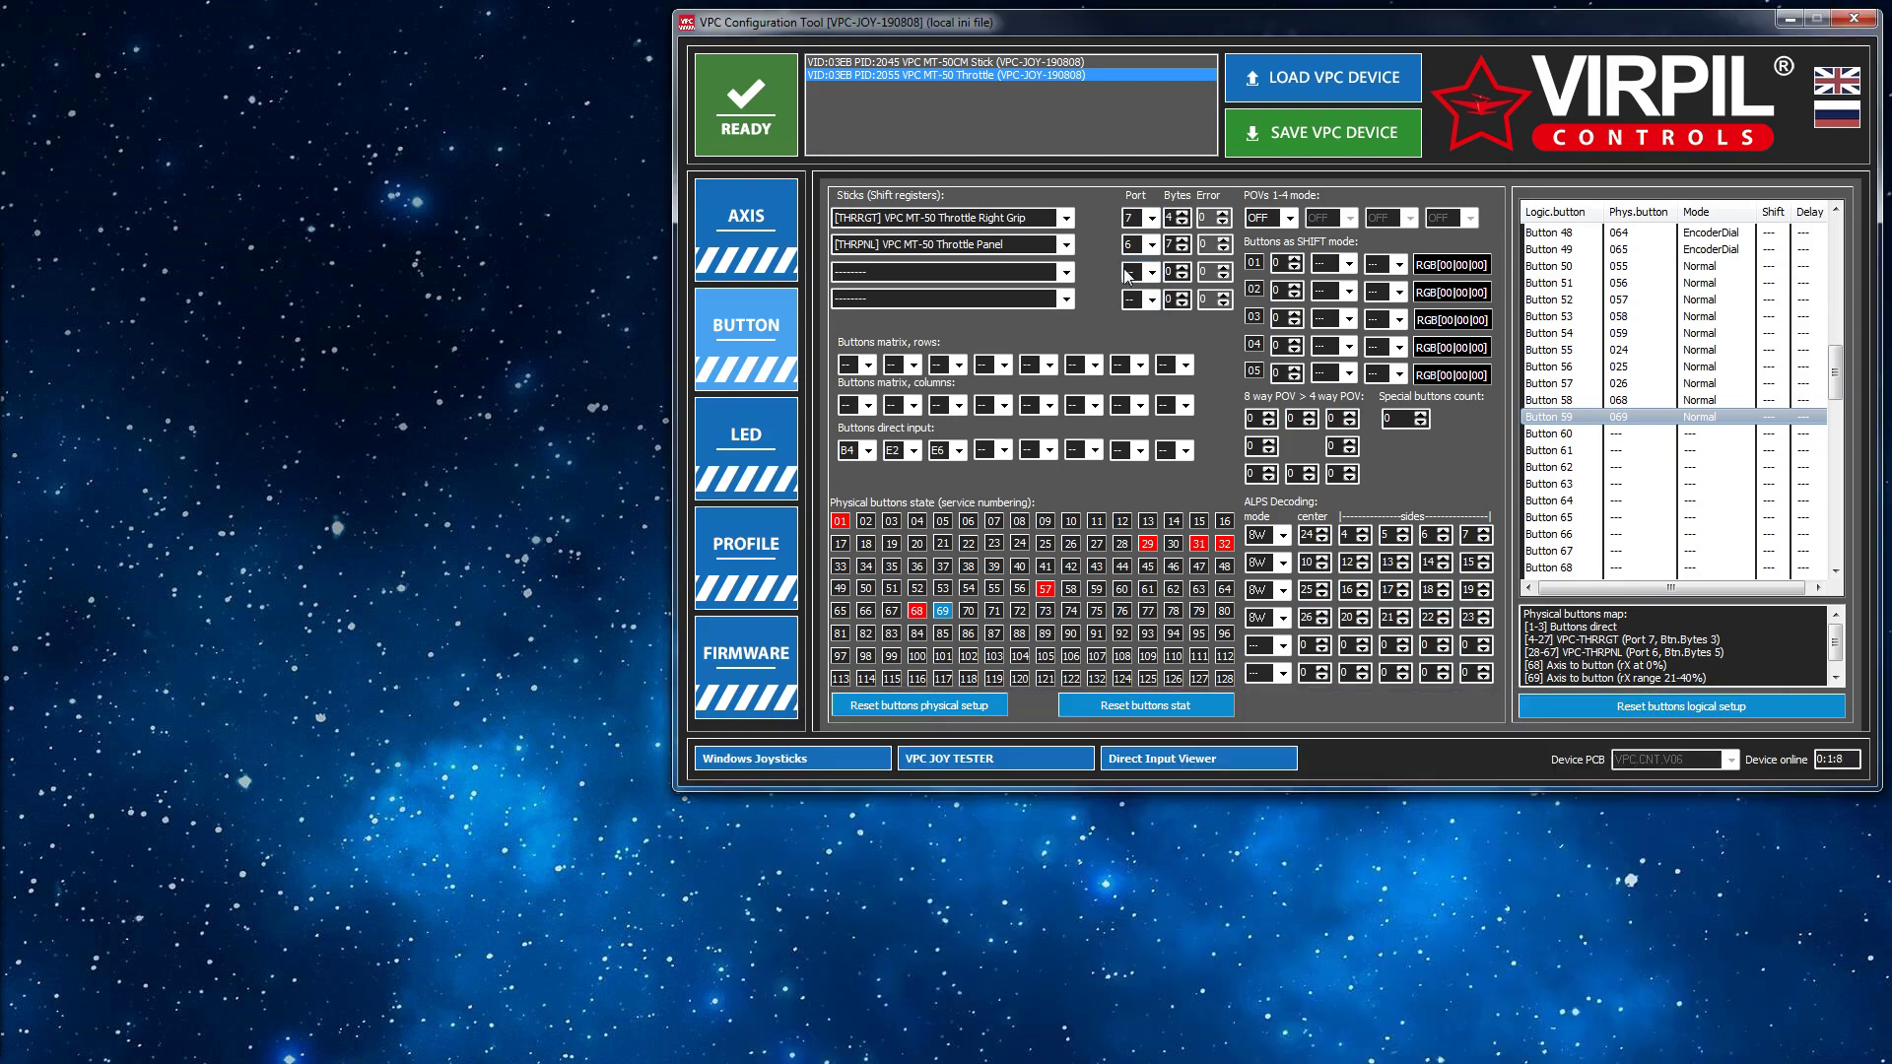
pyautogui.click(709, 197)
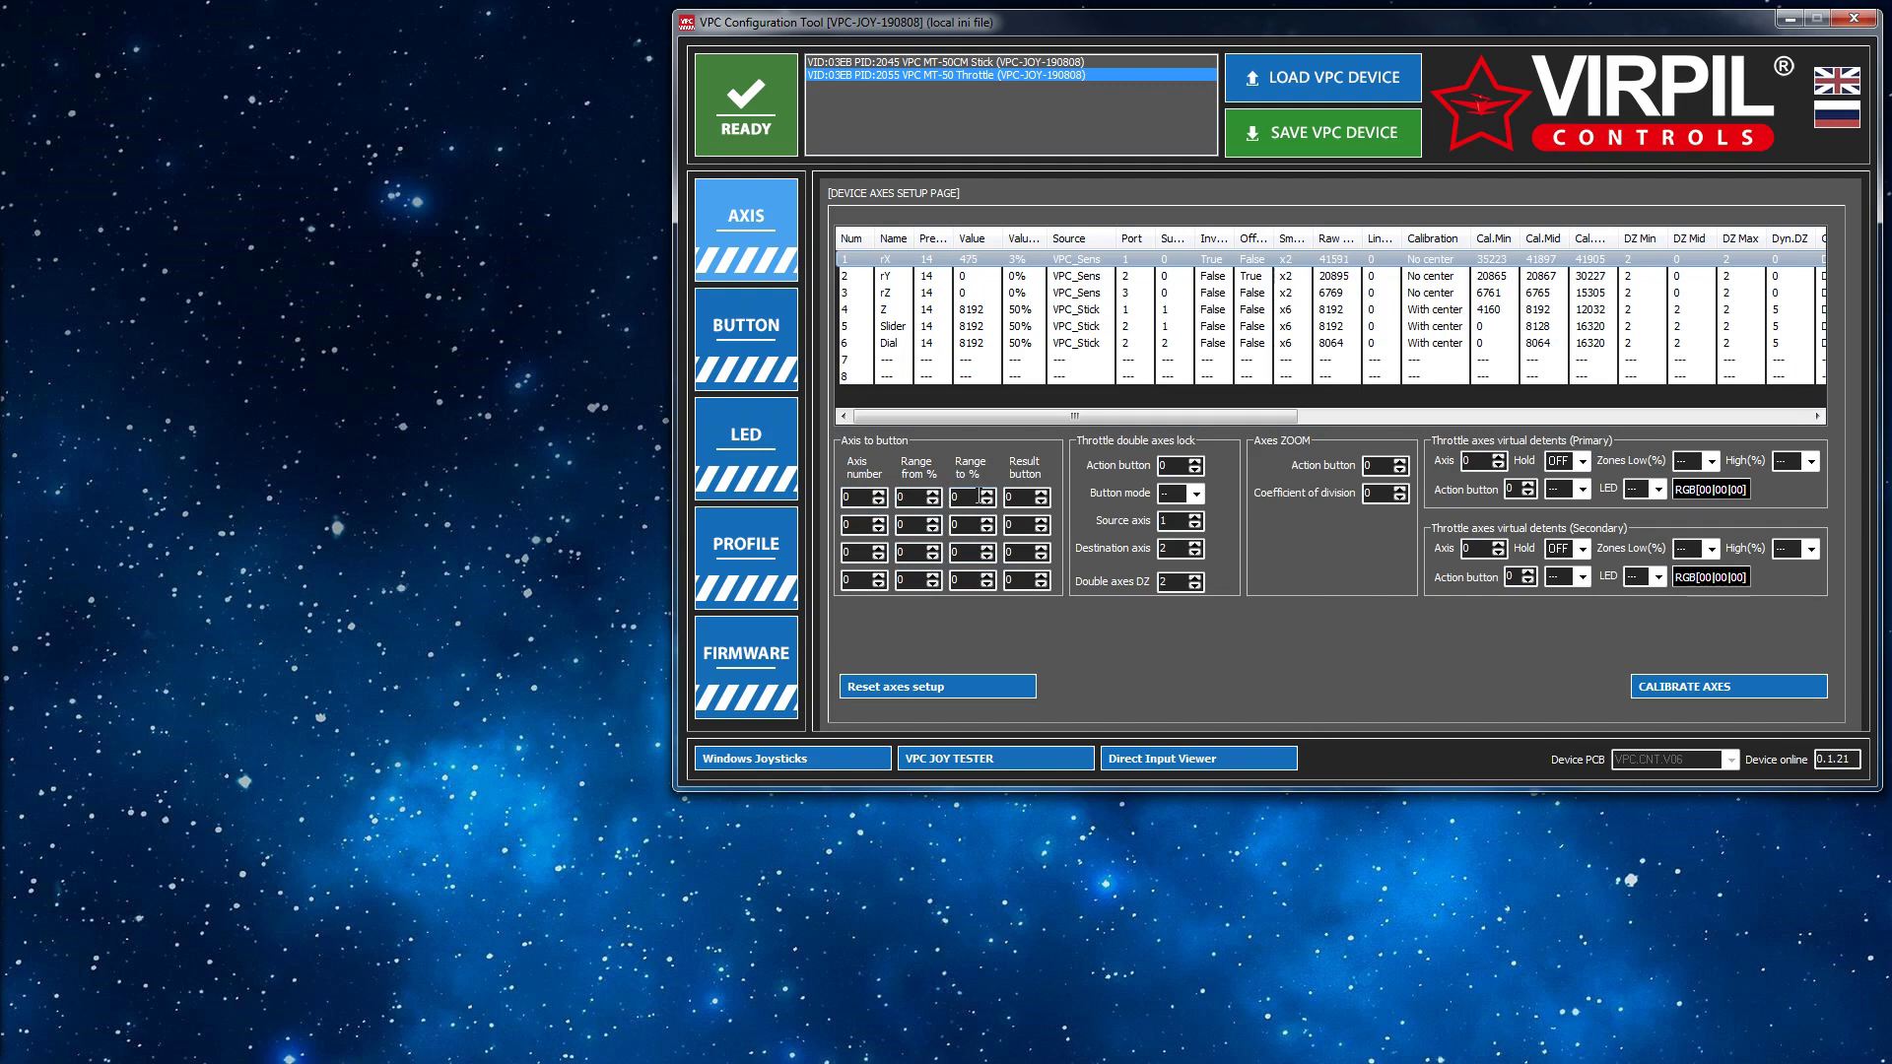
# Step: Check rX's 0% and 21–40% axis-to-button boxes without saving, then return to the button page
pyautogui.doubleClick(941, 260)
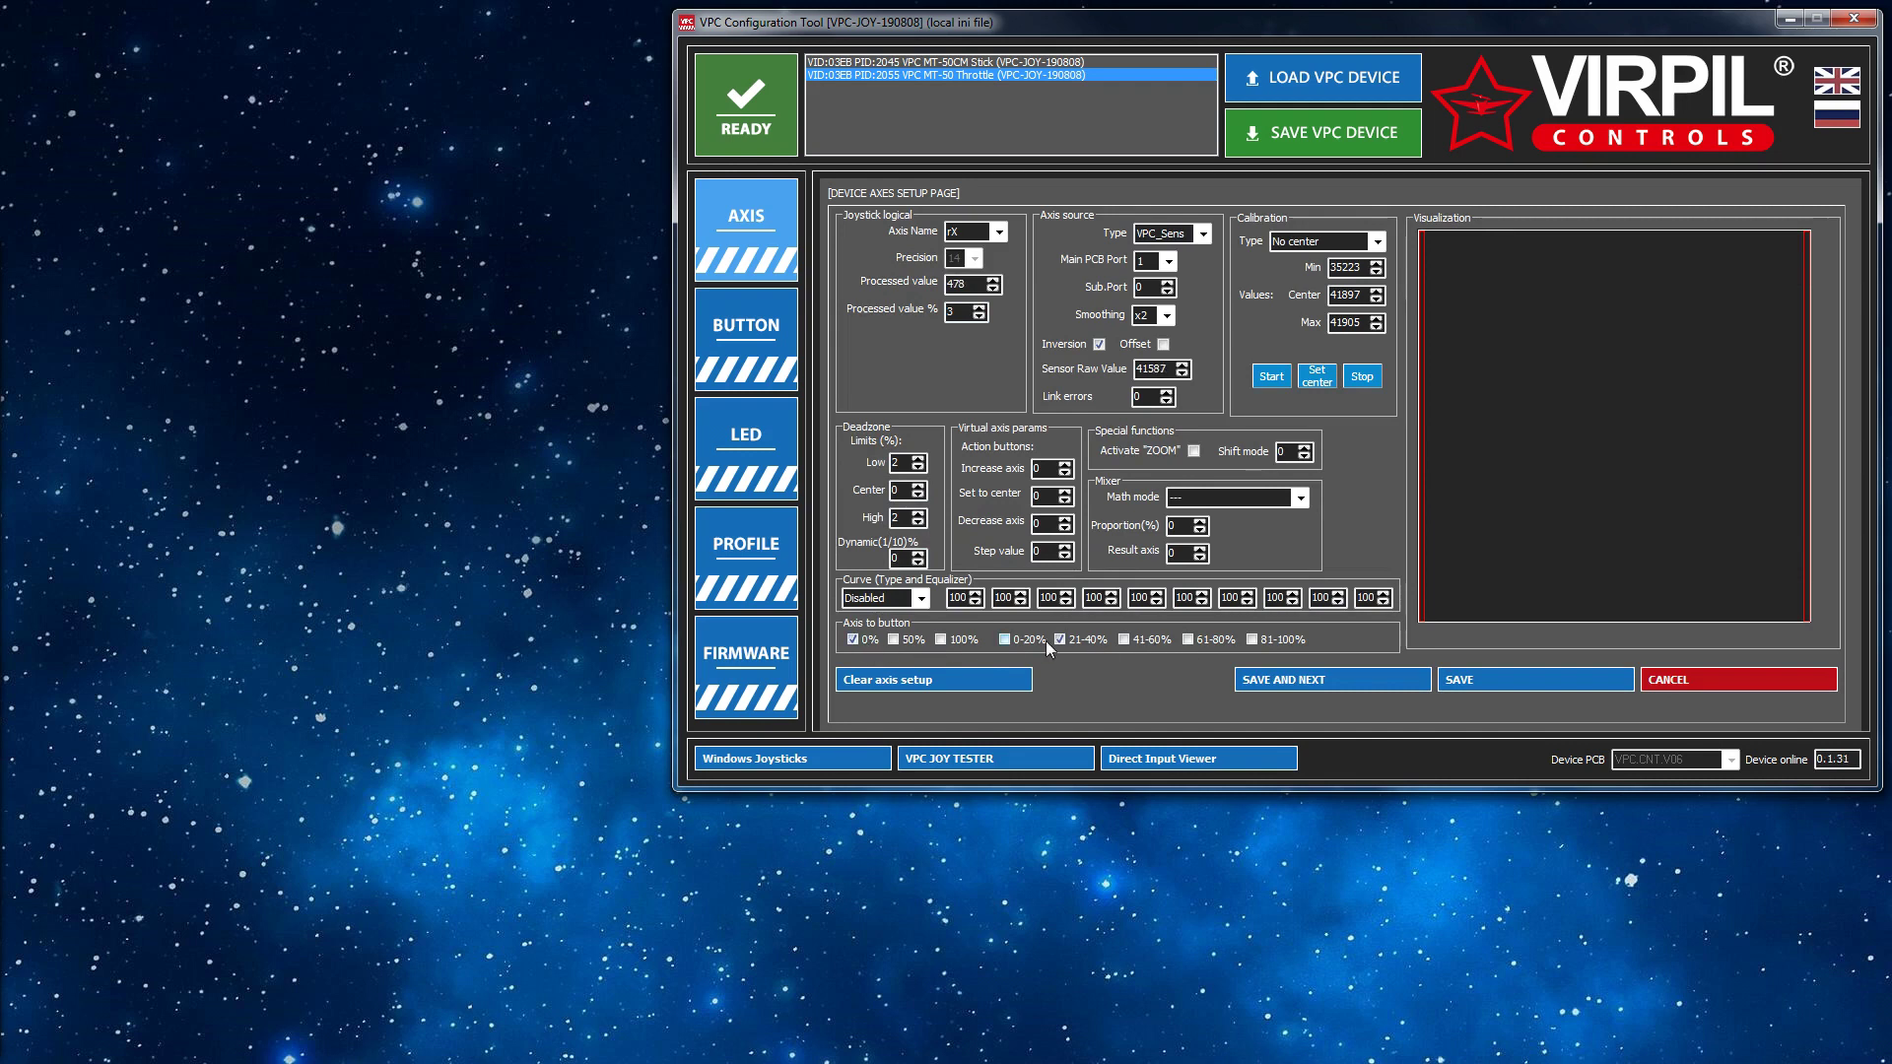
pyautogui.click(1715, 685)
pyautogui.click(776, 328)
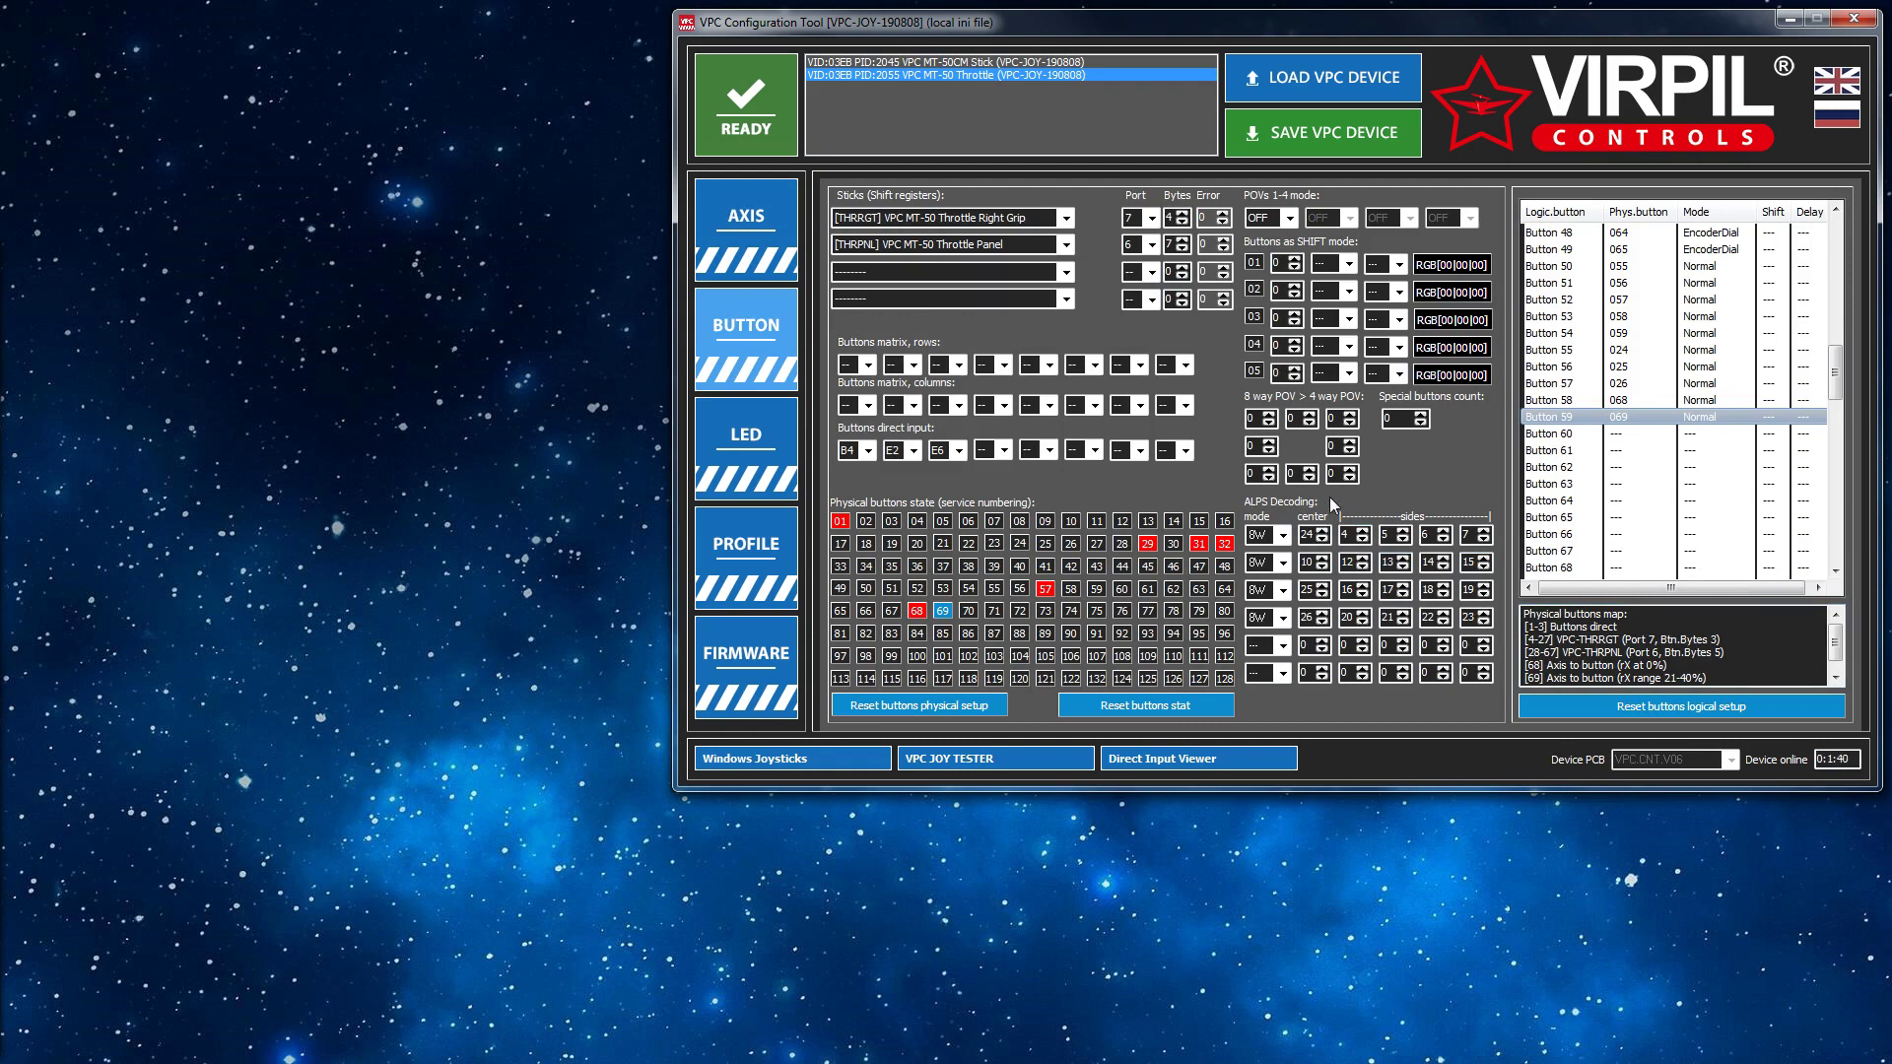
# Step: On the device axes page, select the first axis-to-button Range from % value for editing
pyautogui.click(723, 214)
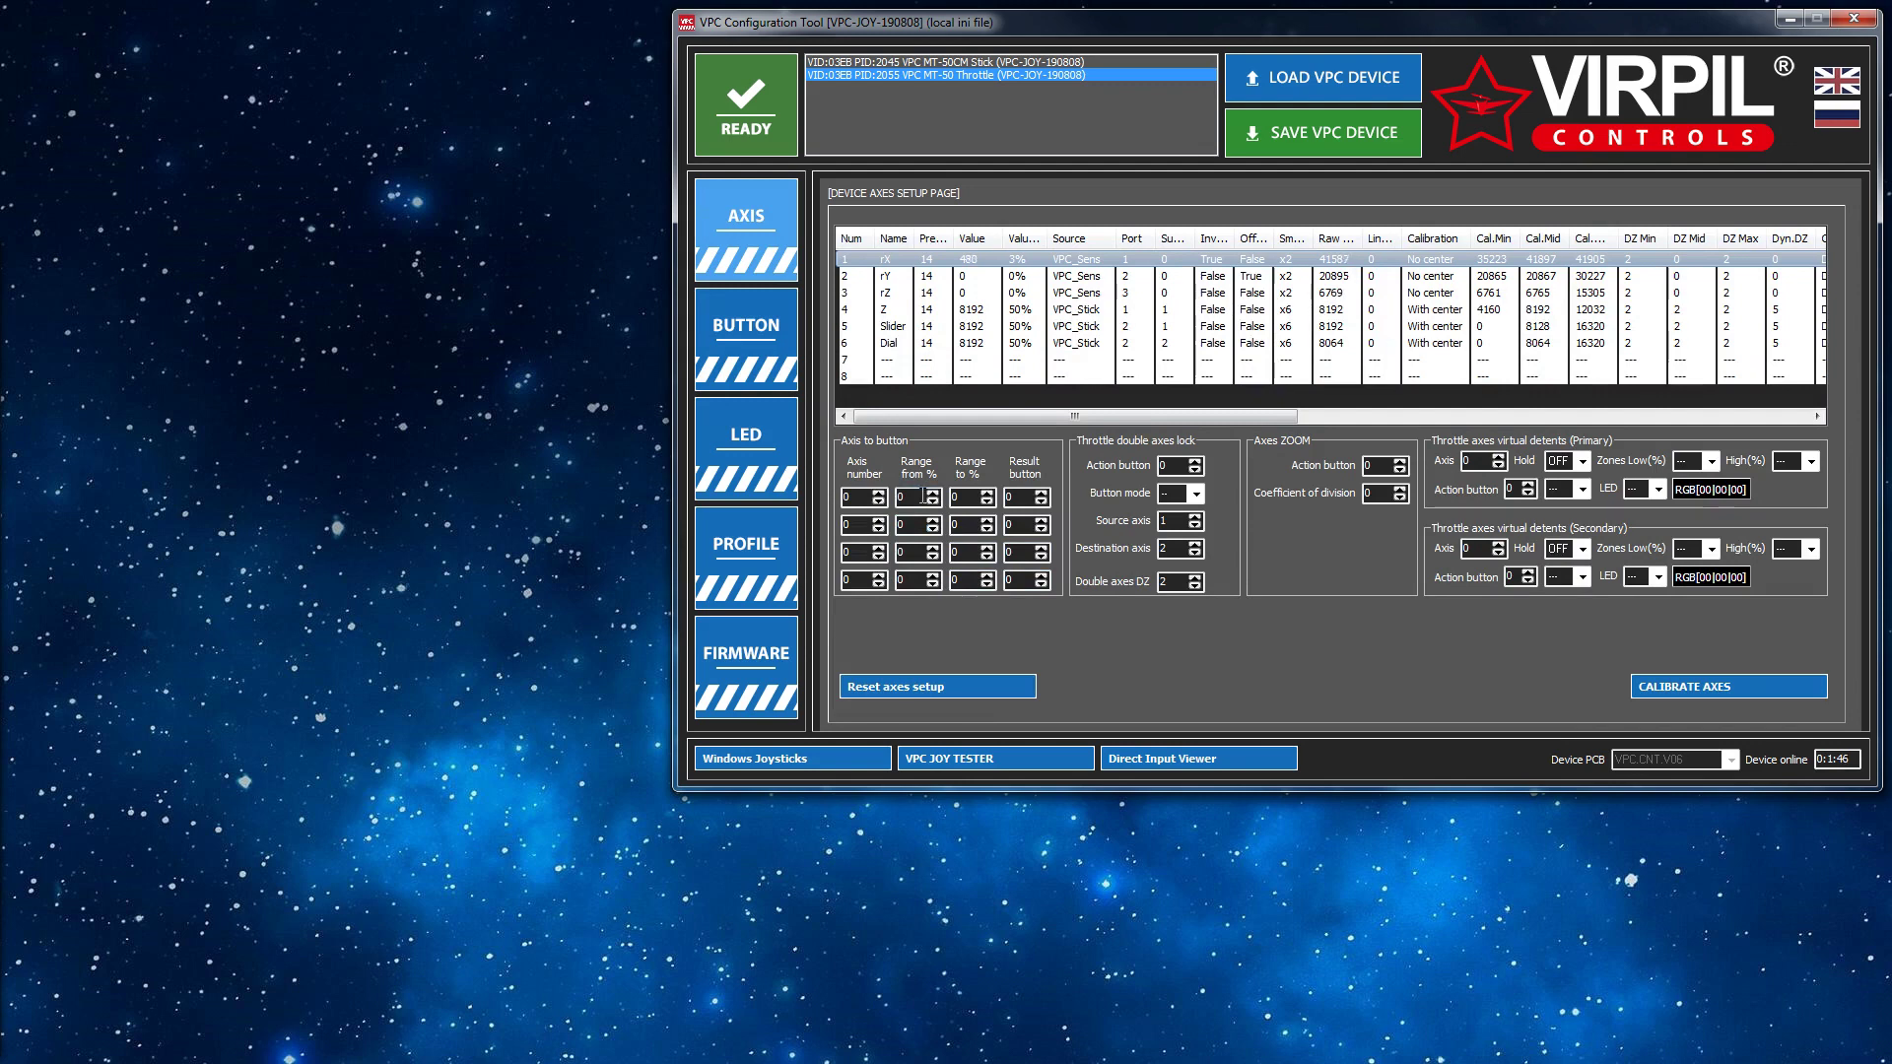
pyautogui.doubleClick(911, 497)
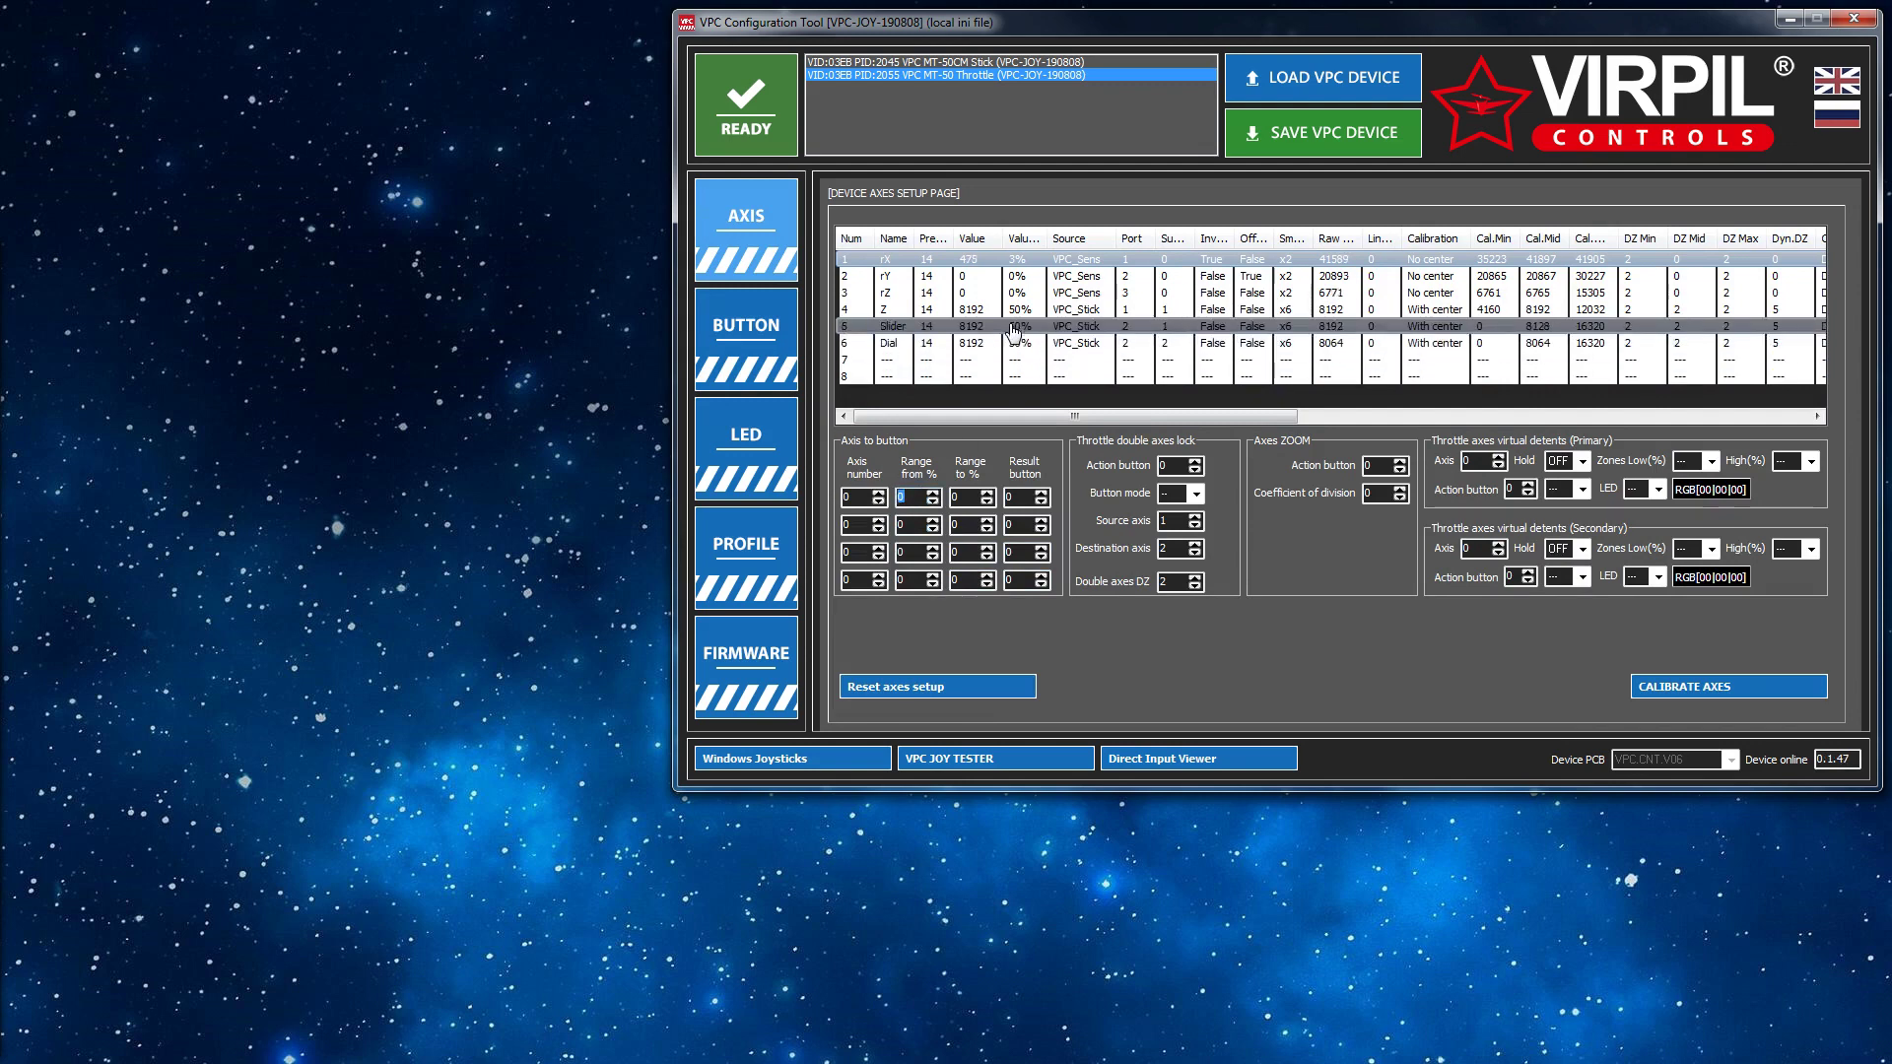